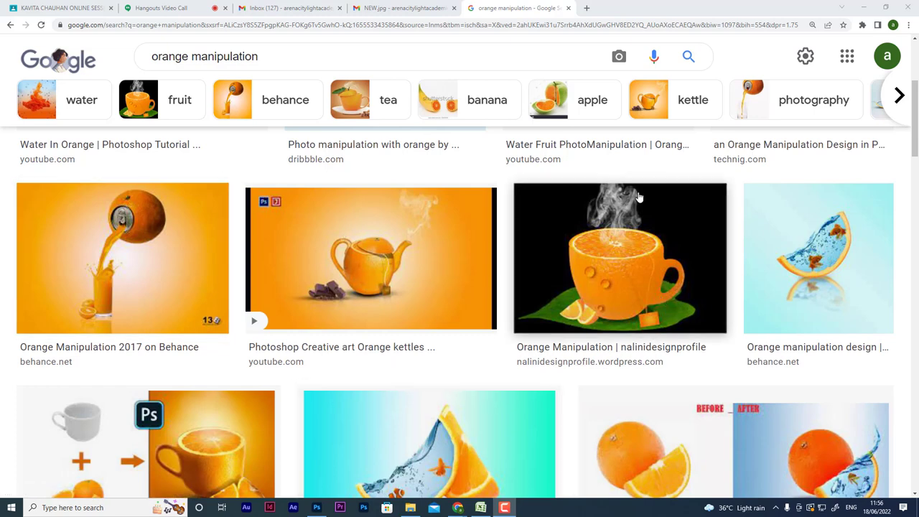
Step: Preview the steaming orange-cup image large in Google Images, then return to Photoshop
{"action": "left_click", "coordinate": [668, 310]}
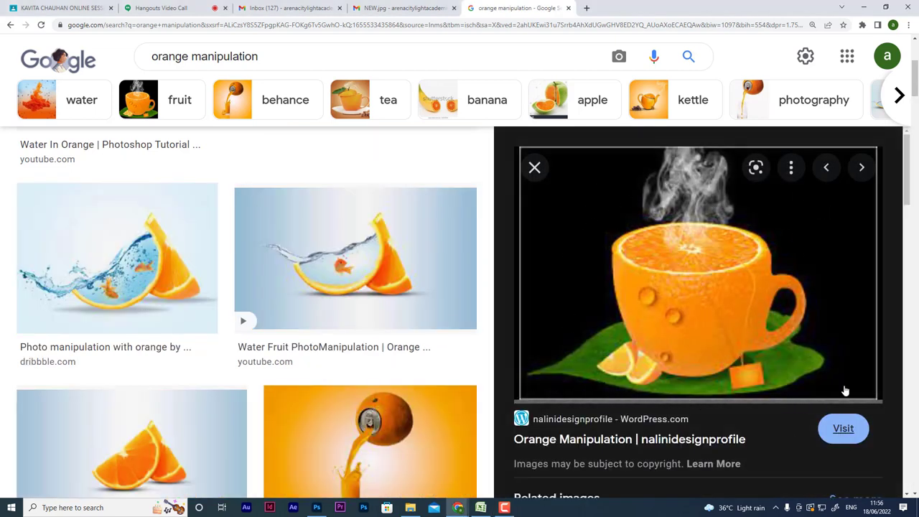
{"action": "key", "text": "alt+Tab"}
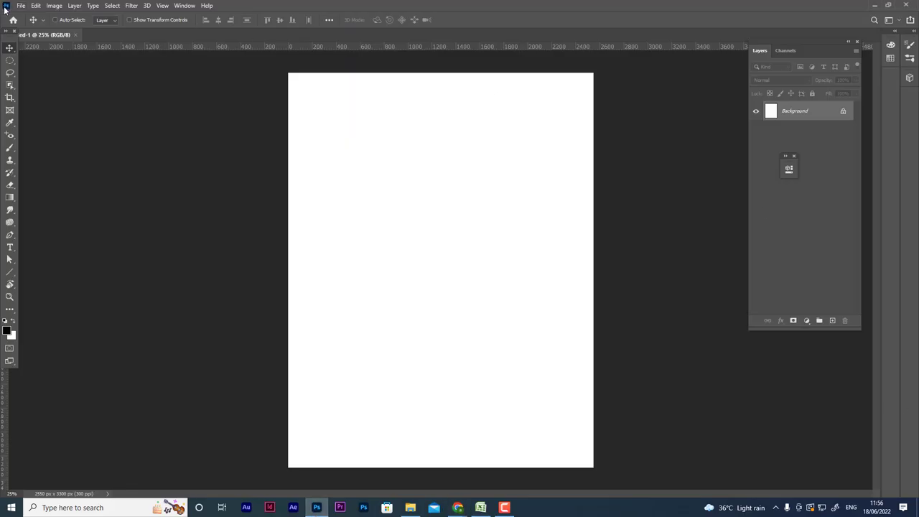
Step: Create a new A5 print-preset document and close the earlier Letter-sized Untitled-1
{"action": "left_click", "coordinate": [21, 5]}
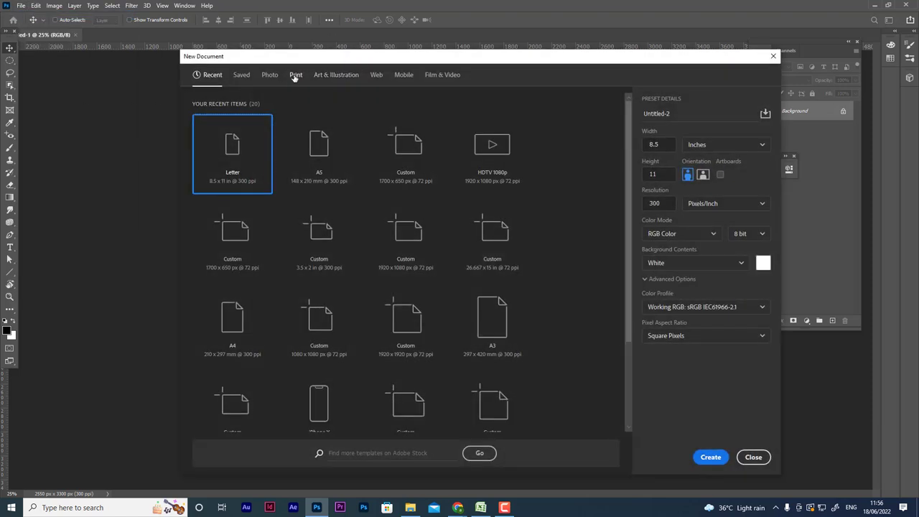
{"action": "left_click", "coordinate": [295, 76]}
{"action": "left_click", "coordinate": [236, 240]}
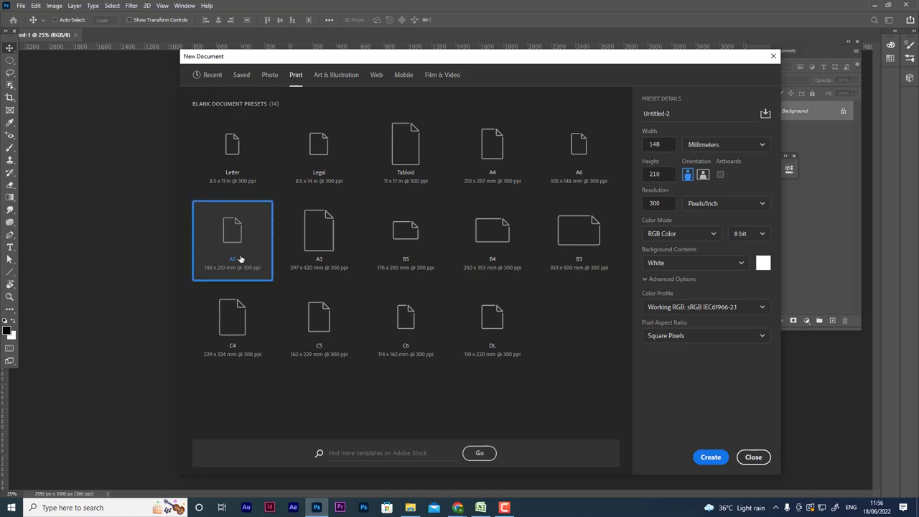
{"action": "left_click", "coordinate": [697, 457]}
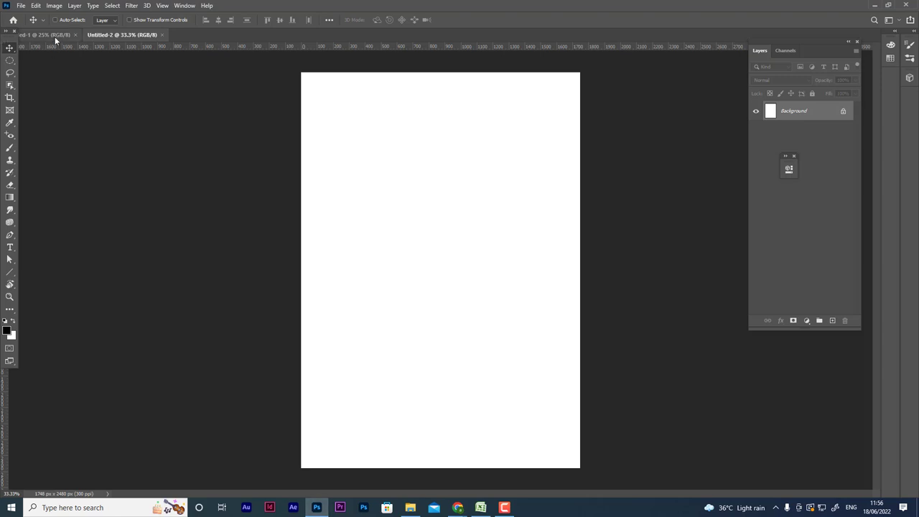
{"action": "left_click", "coordinate": [74, 34]}
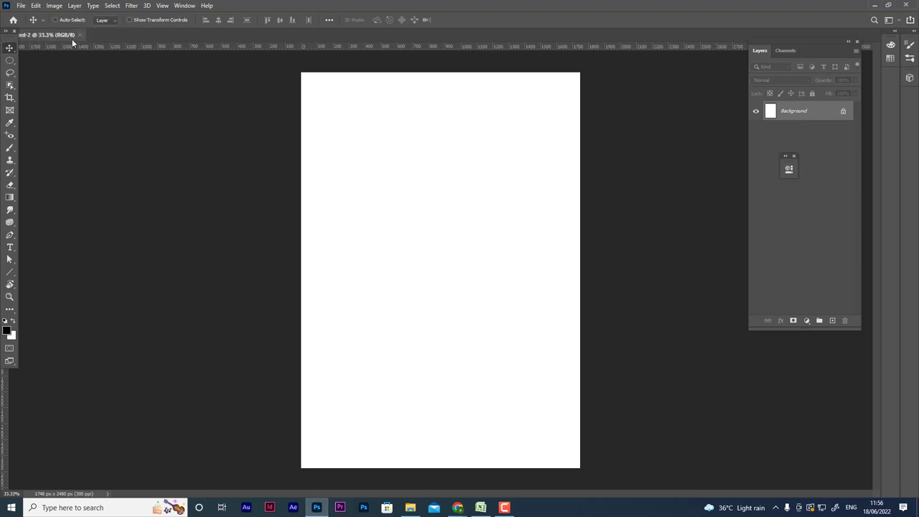
Step: Reopen New Document with A5 selected, close it, and go back to Google Images
{"action": "left_click", "coordinate": [21, 6]}
{"action": "left_click", "coordinate": [28, 16]}
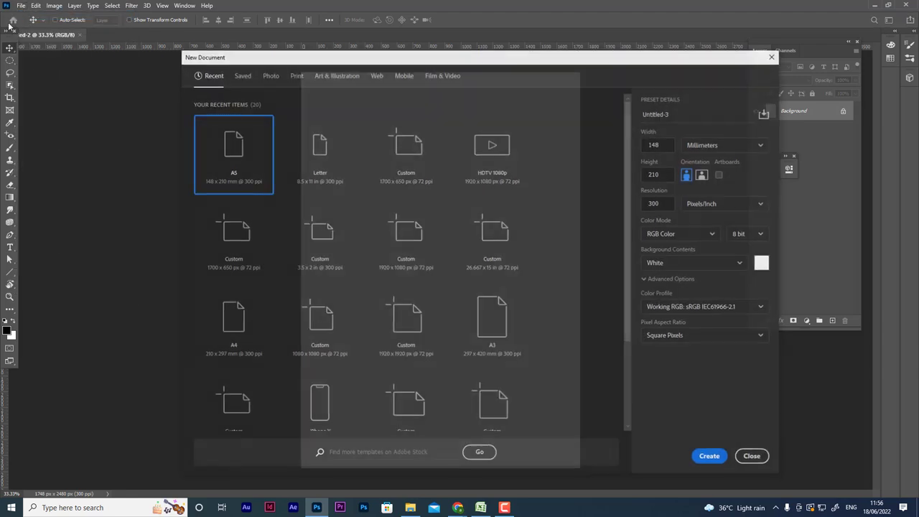
{"action": "left_click", "coordinate": [296, 74]}
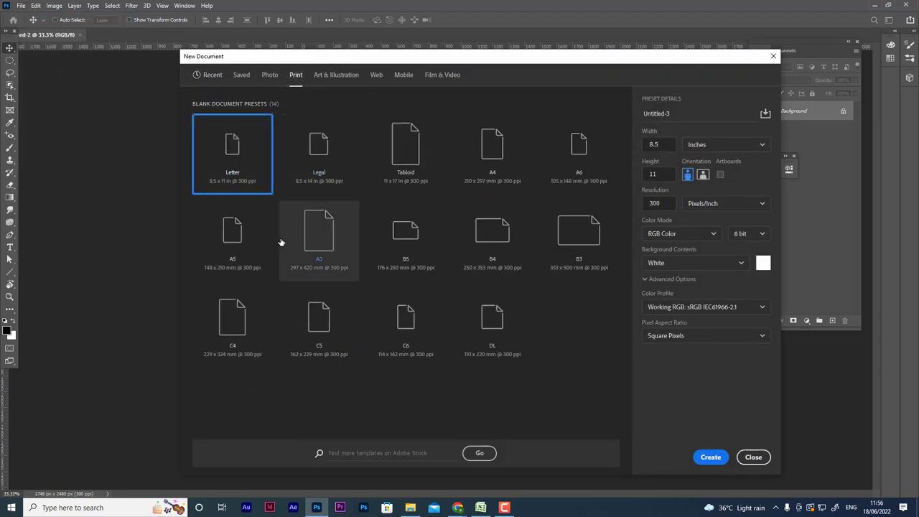
{"action": "left_click", "coordinate": [239, 241]}
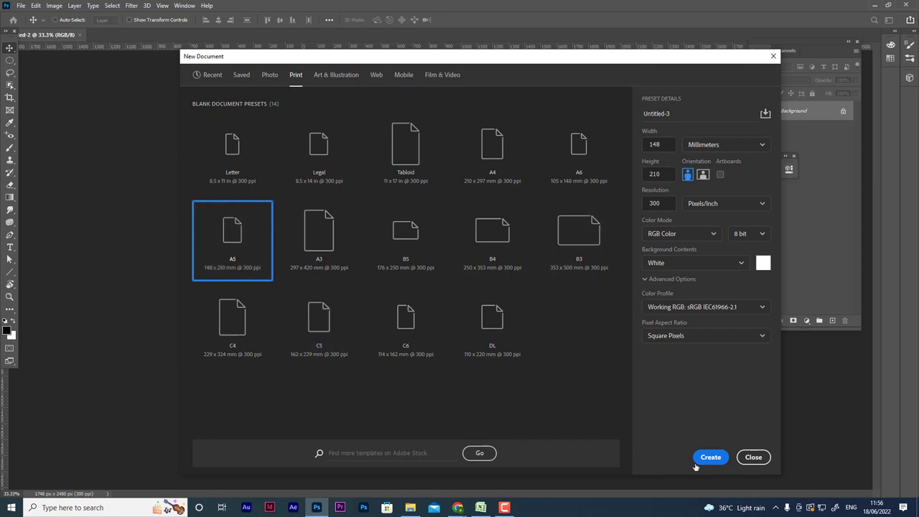
{"action": "left_click", "coordinate": [750, 458]}
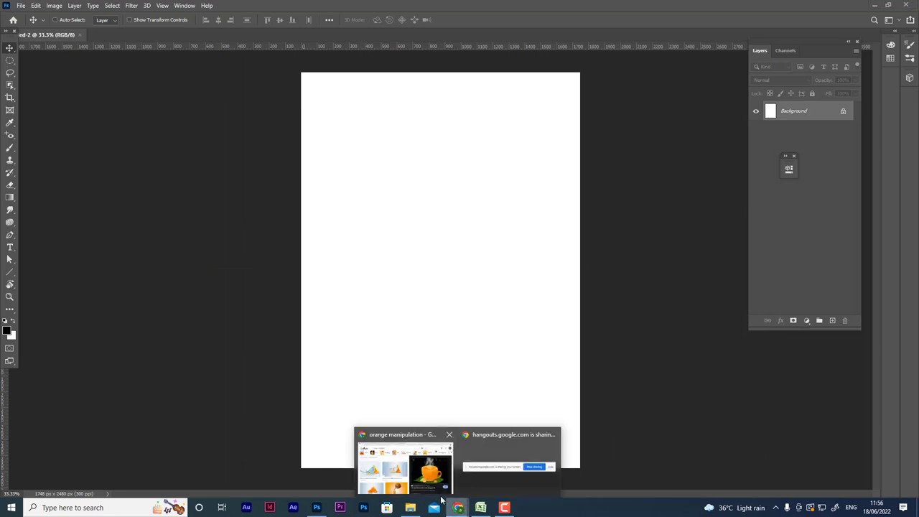
{"action": "left_click", "coordinate": [391, 467]}
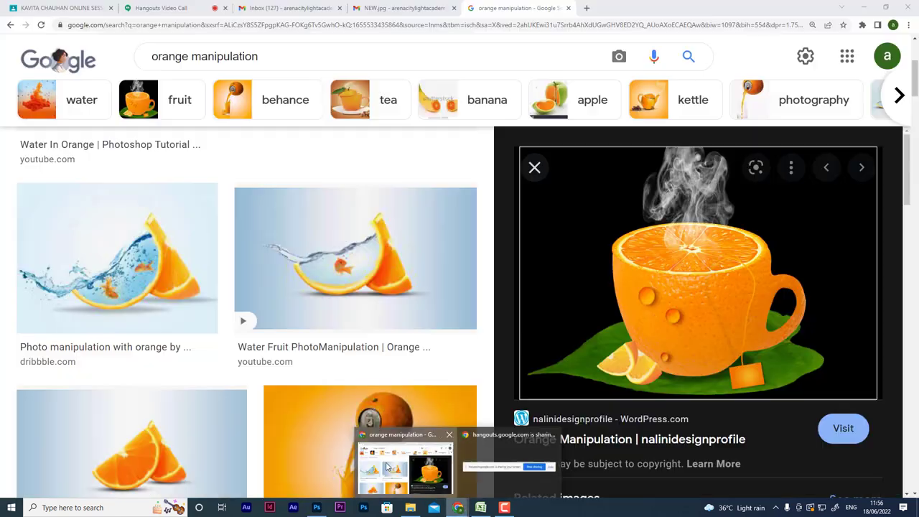
Step: Search Google Images for 'cup' filtered to Large size
{"action": "left_click", "coordinate": [587, 8]}
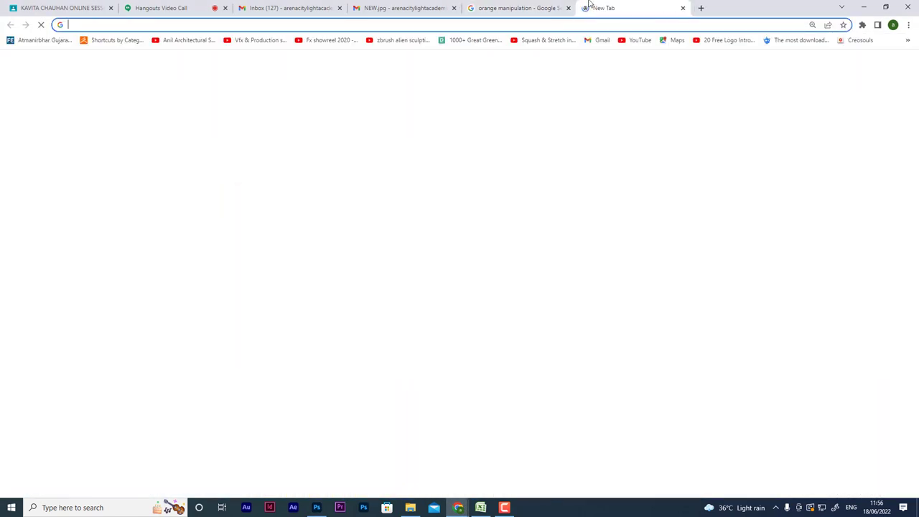
{"action": "type", "text": "cup"}
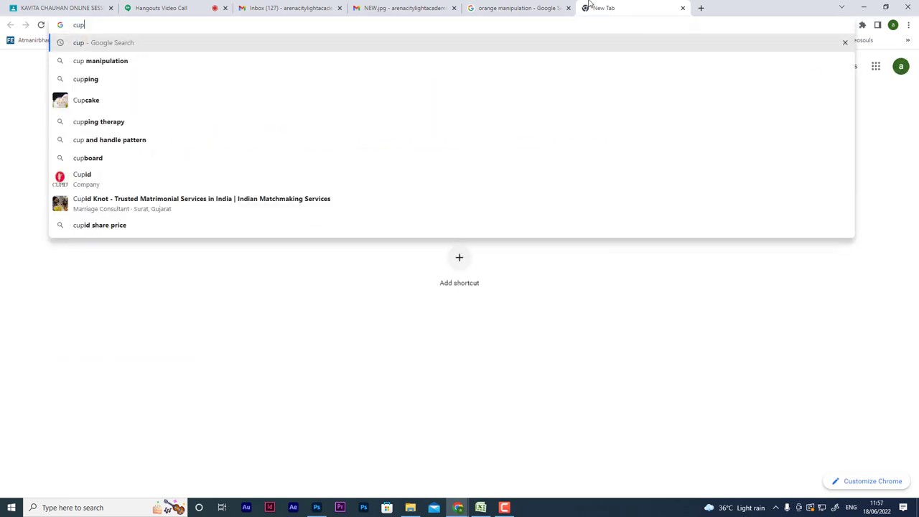
{"action": "key", "text": "Return"}
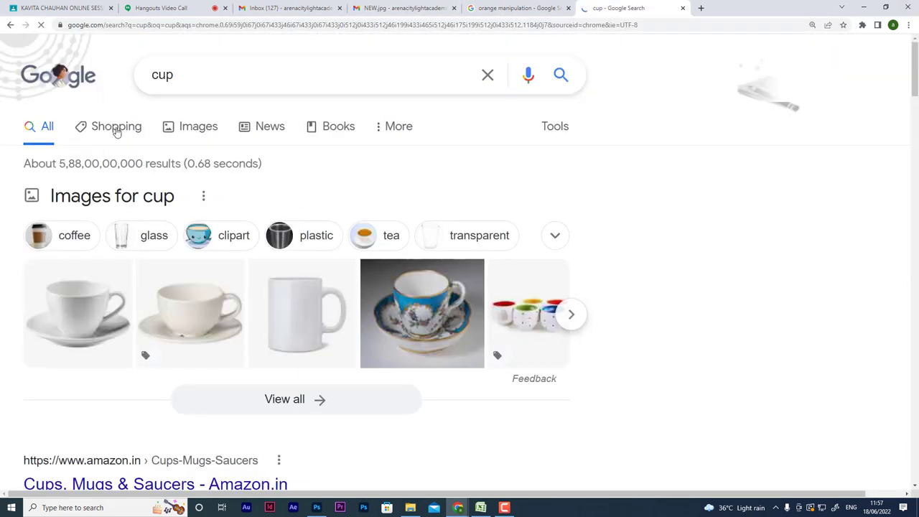
{"action": "left_click", "coordinate": [207, 129]}
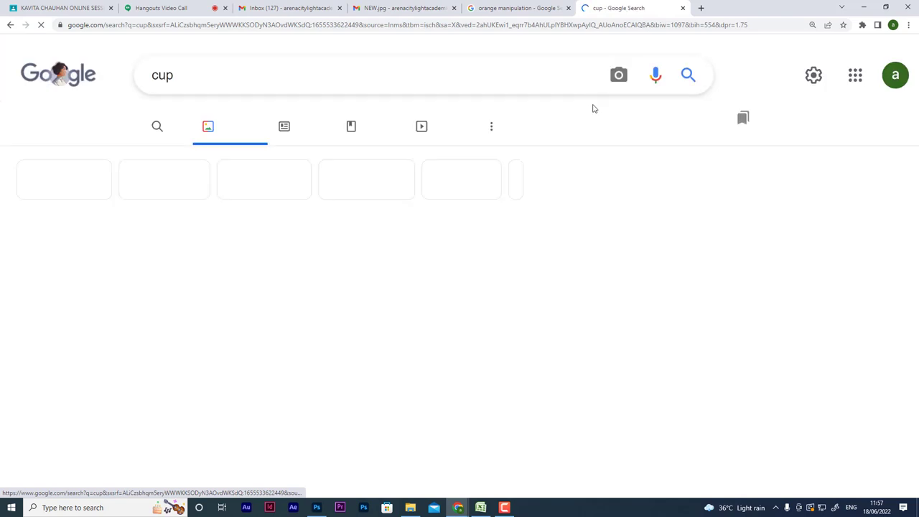
{"action": "left_click", "coordinate": [684, 134]}
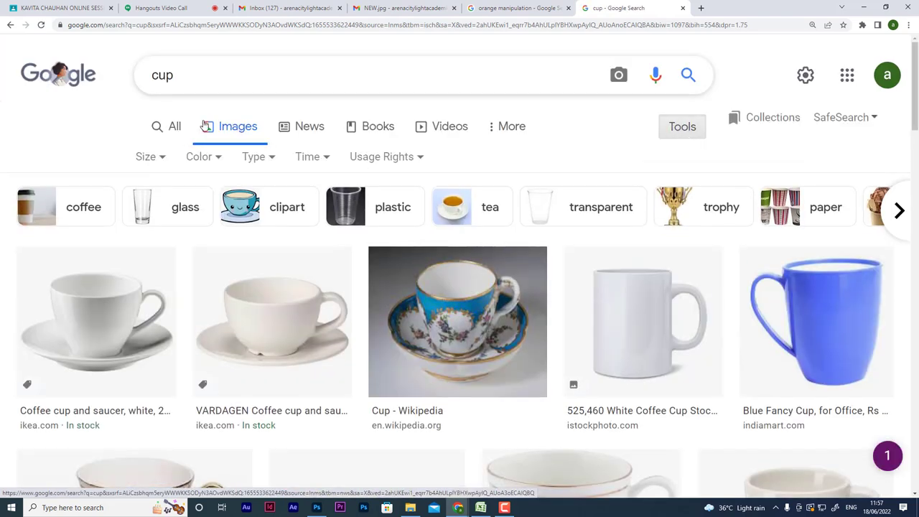
{"action": "left_click", "coordinate": [152, 158]}
{"action": "left_click", "coordinate": [148, 212]}
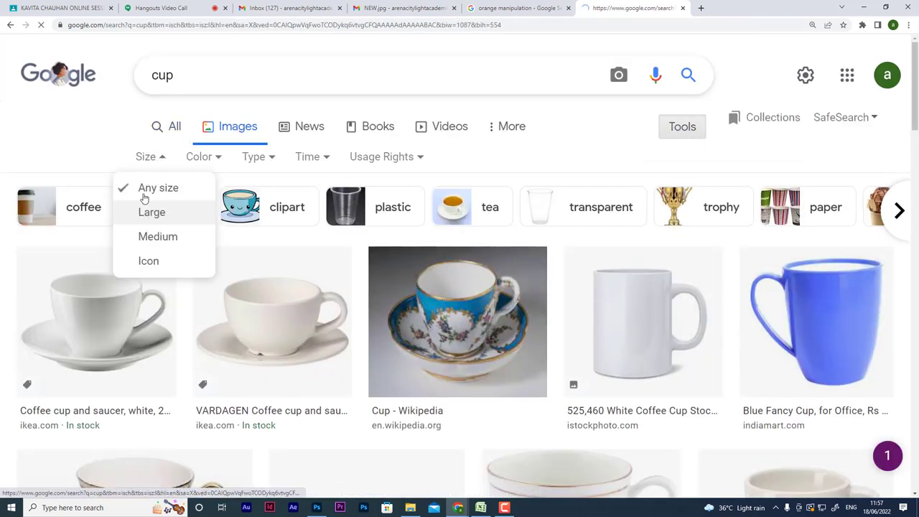
Step: Save the white porcelain mug image into the mani folder and minimize Chrome
{"action": "scroll", "coordinate": [211, 269], "scroll_direction": "down", "scroll_amount": 4}
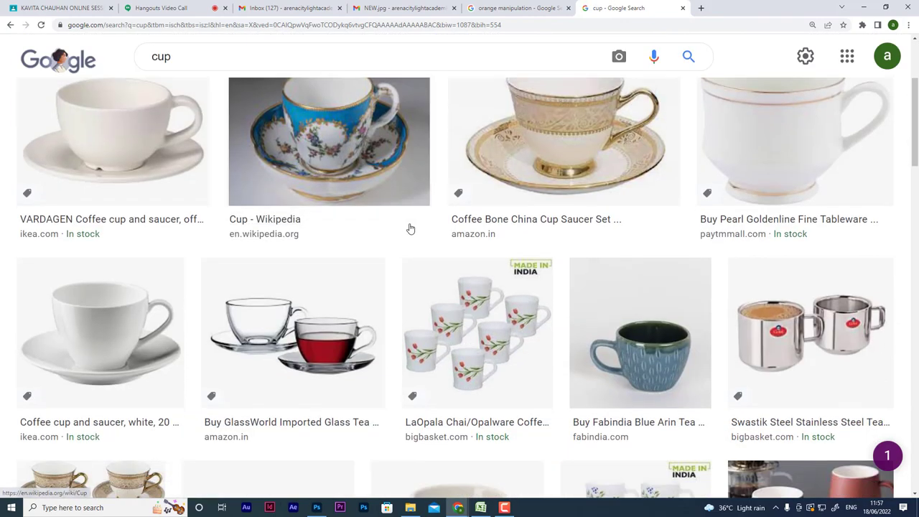
{"action": "scroll", "coordinate": [247, 199], "scroll_direction": "down", "scroll_amount": 2}
{"action": "scroll", "coordinate": [378, 206], "scroll_direction": "down", "scroll_amount": 4}
{"action": "scroll", "coordinate": [332, 199], "scroll_direction": "down", "scroll_amount": 2}
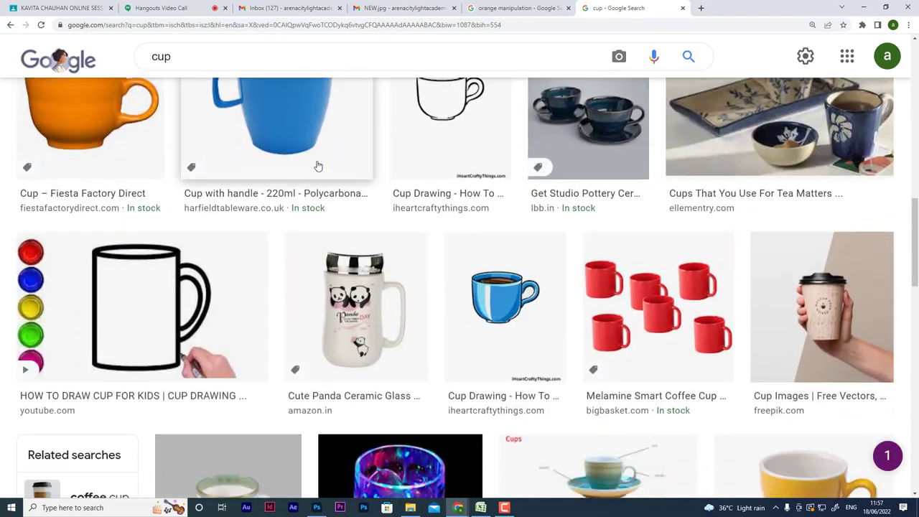
{"action": "scroll", "coordinate": [318, 165], "scroll_direction": "down", "scroll_amount": 3}
{"action": "scroll", "coordinate": [743, 263], "scroll_direction": "down", "scroll_amount": 3}
{"action": "scroll", "coordinate": [680, 266], "scroll_direction": "down", "scroll_amount": 4}
{"action": "scroll", "coordinate": [679, 267], "scroll_direction": "down", "scroll_amount": 4}
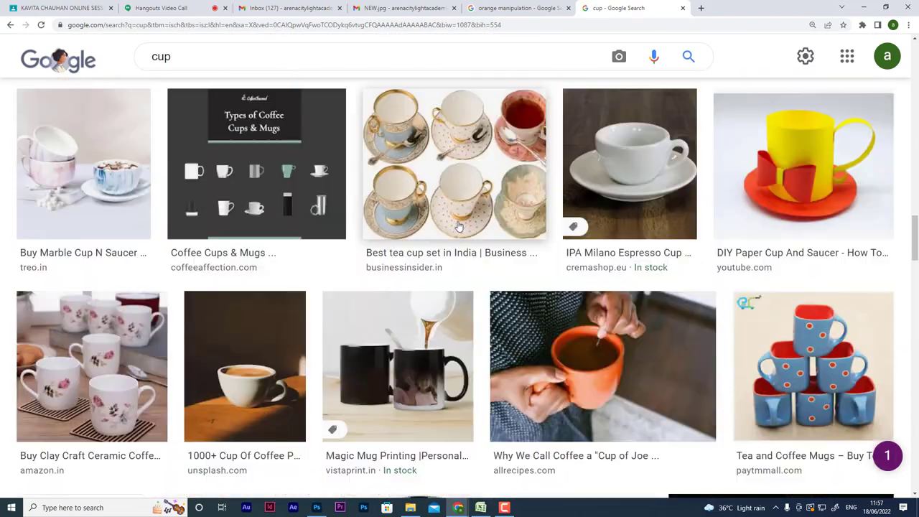
{"action": "scroll", "coordinate": [323, 166], "scroll_direction": "up", "scroll_amount": 4}
{"action": "left_click", "coordinate": [372, 288]}
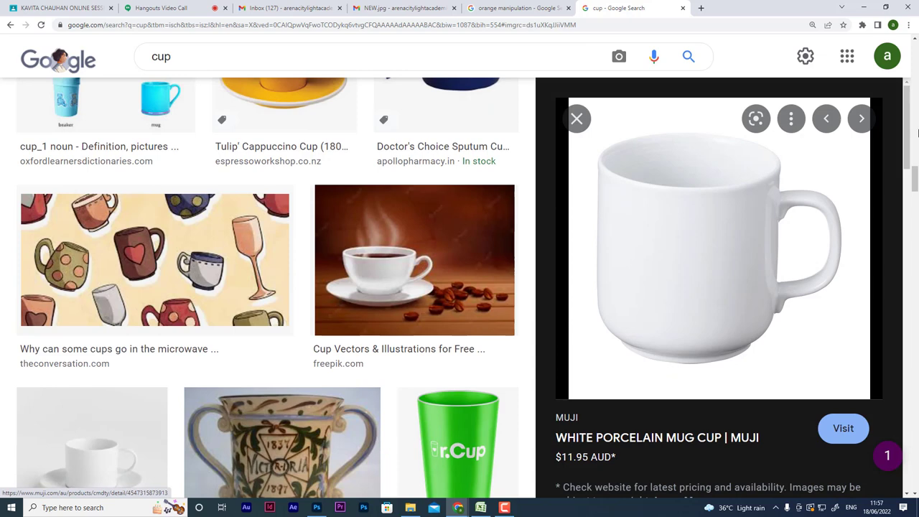
{"action": "right_click", "coordinate": [730, 187]}
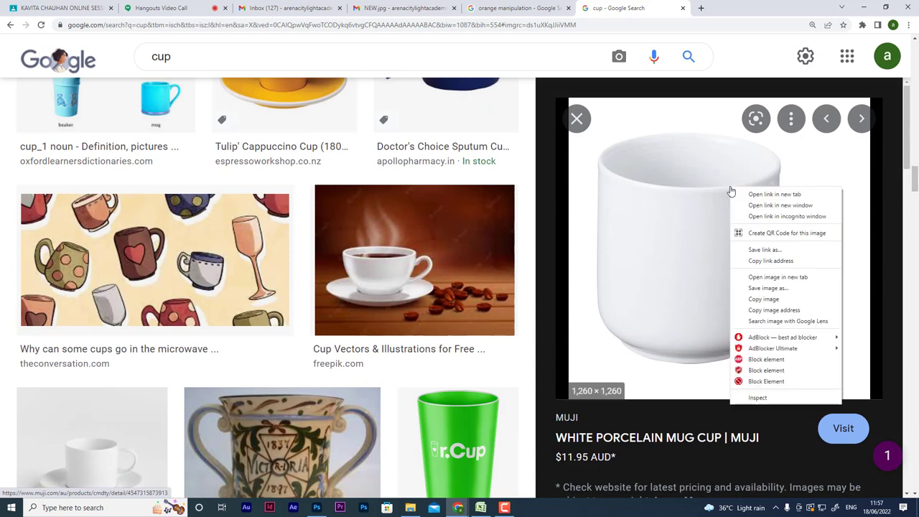
{"action": "left_click", "coordinate": [766, 289]}
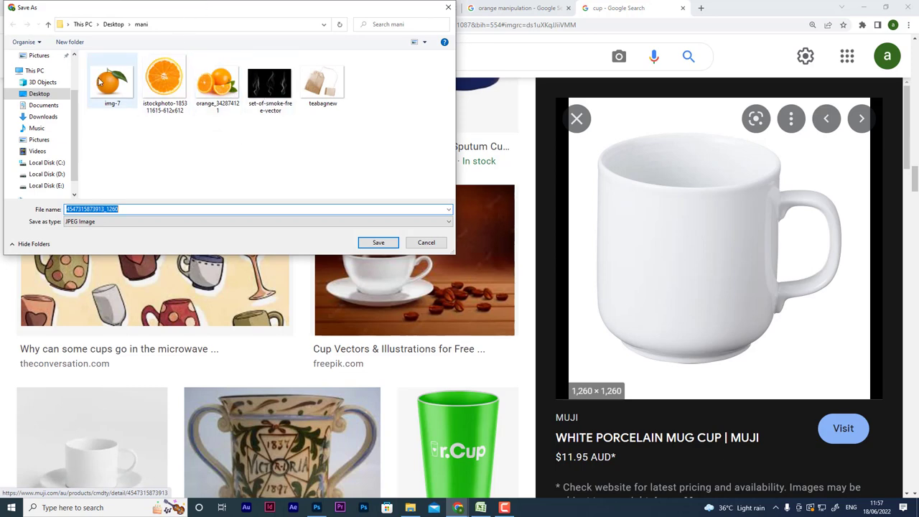
{"action": "mouse_move", "coordinate": [112, 81]}
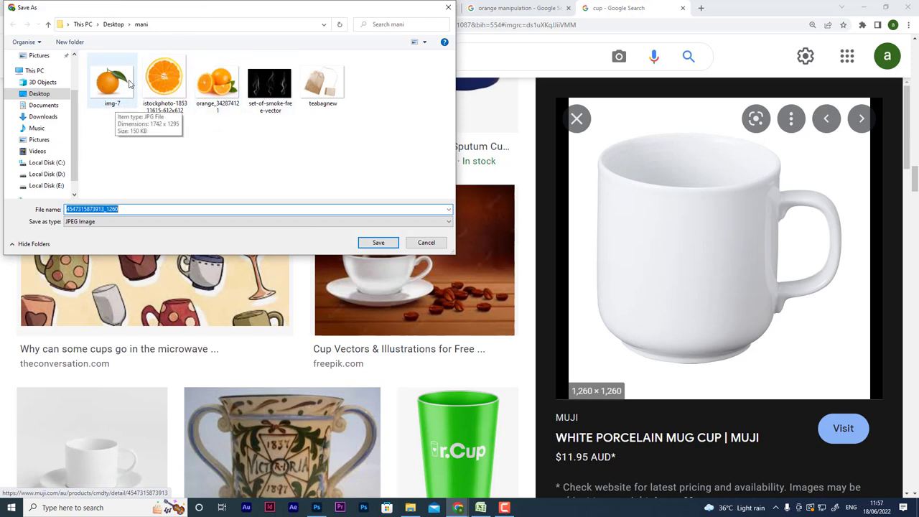
{"action": "left_click", "coordinate": [378, 242]}
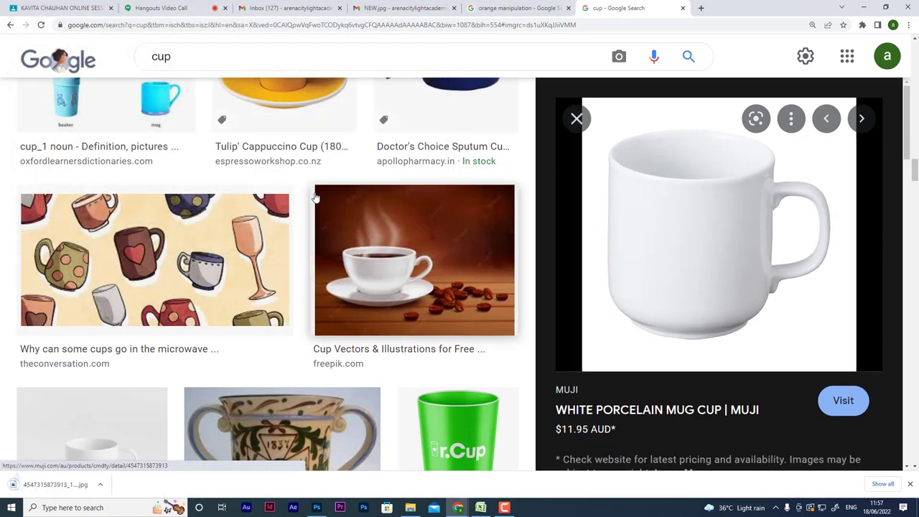
{"action": "left_click", "coordinate": [863, 7]}
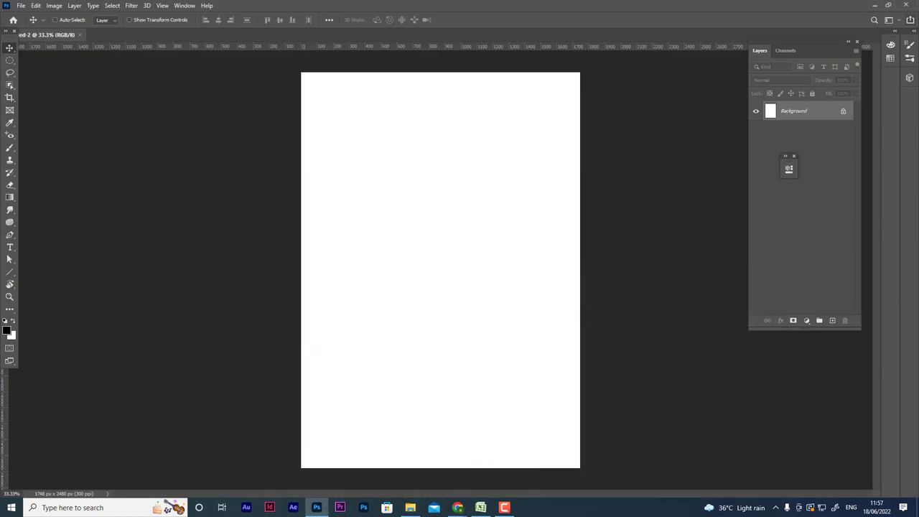
Step: Open the downloaded white mug JPG (1260 × 1260 px) as a new Photoshop document
{"action": "left_click", "coordinate": [20, 5]}
{"action": "left_click", "coordinate": [26, 24]}
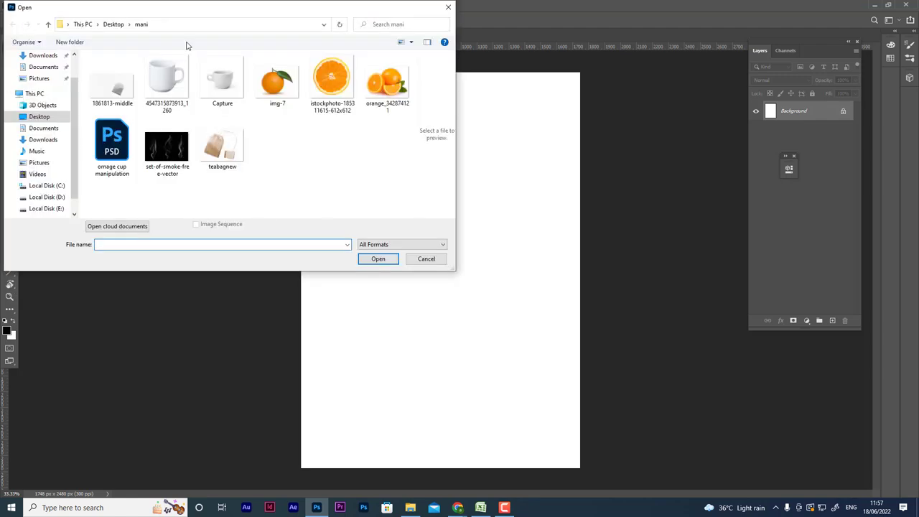
{"action": "double_click", "coordinate": [164, 72]}
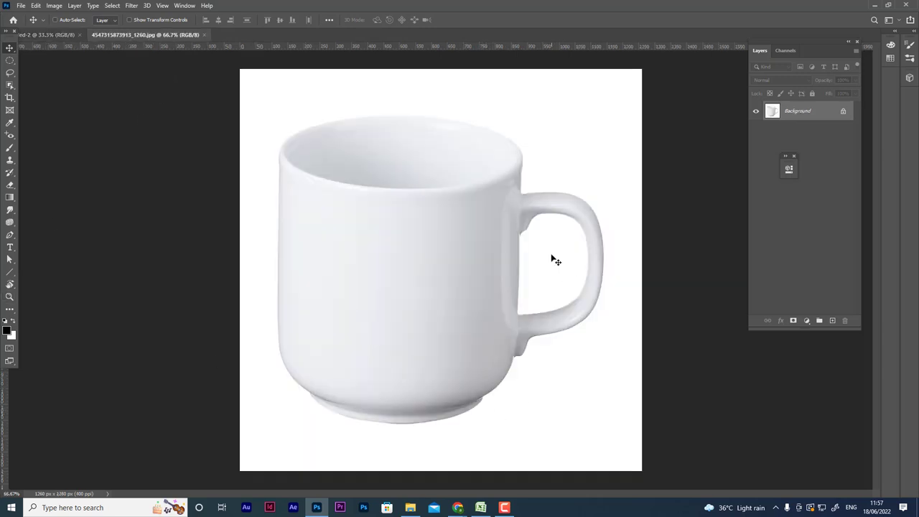
{"action": "left_click", "coordinate": [504, 508]}
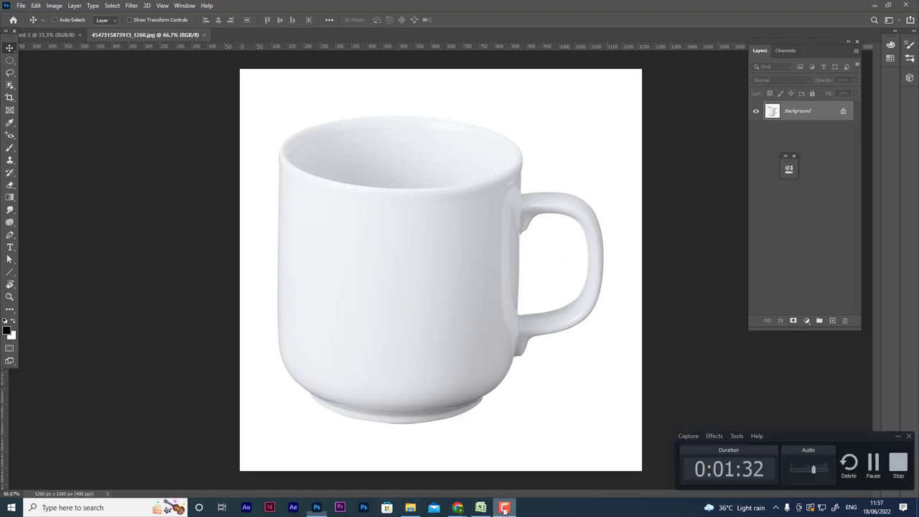
{"action": "left_click", "coordinate": [898, 437]}
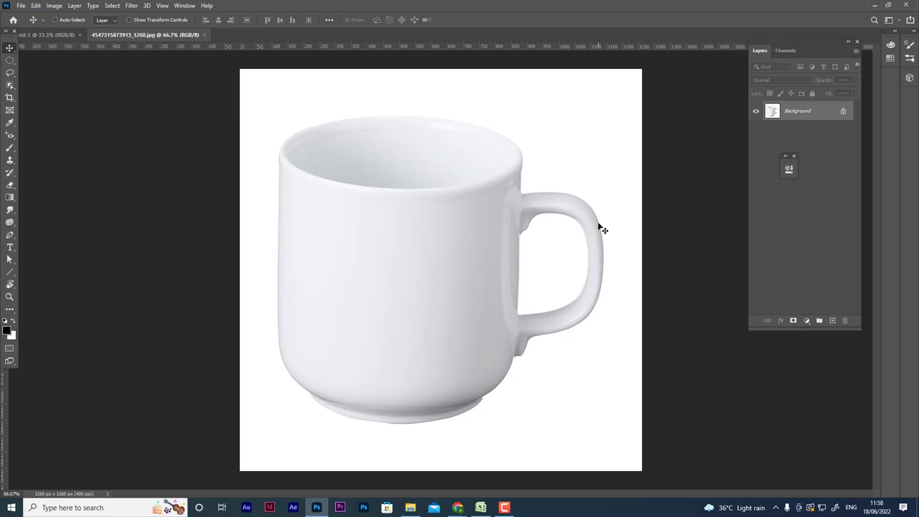
Step: Object-select the mug, copy it to Layer 1 with Ctrl+J, and hide the Background
{"action": "left_click", "coordinate": [11, 89]}
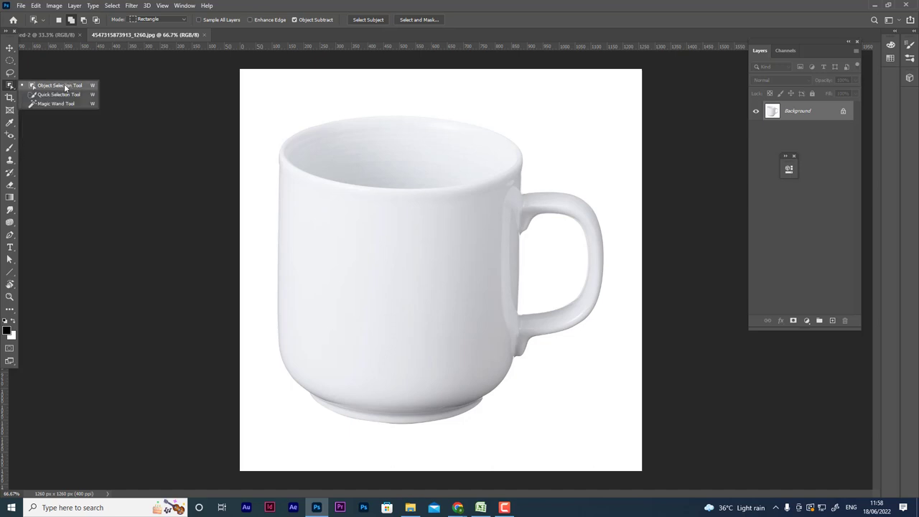
{"action": "left_click", "coordinate": [65, 85]}
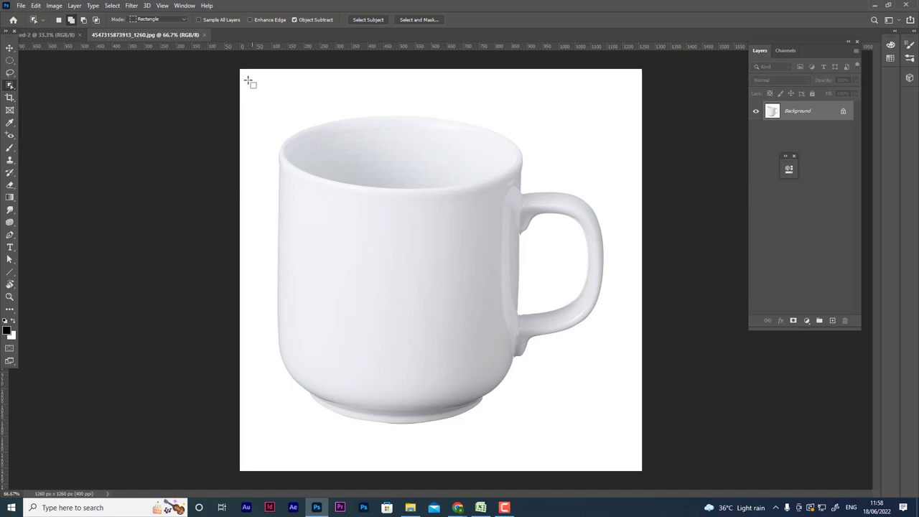
{"action": "mouse_move", "coordinate": [249, 81]}
{"action": "left_mouse_down"}
{"action": "mouse_move", "coordinate": [618, 438]}
{"action": "mouse_move", "coordinate": [613, 434]}
{"action": "left_mouse_up"}
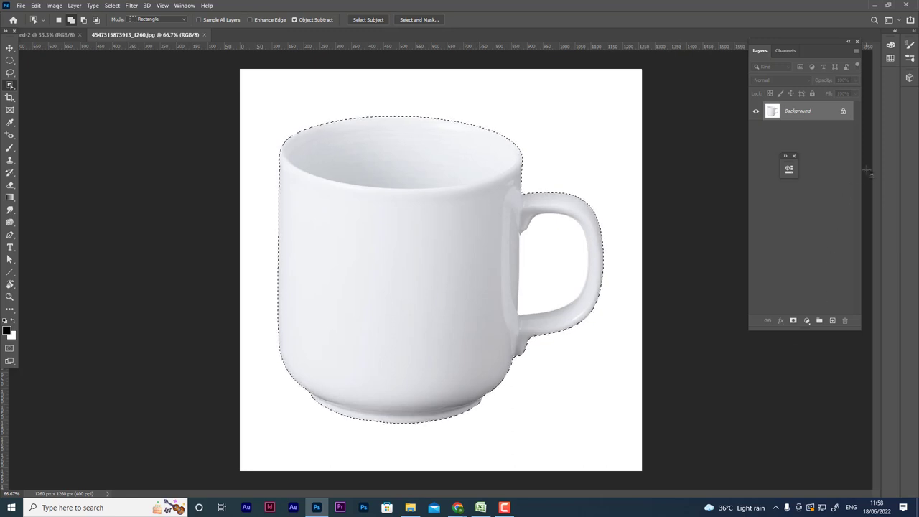
{"action": "key", "text": "ctrl+j"}
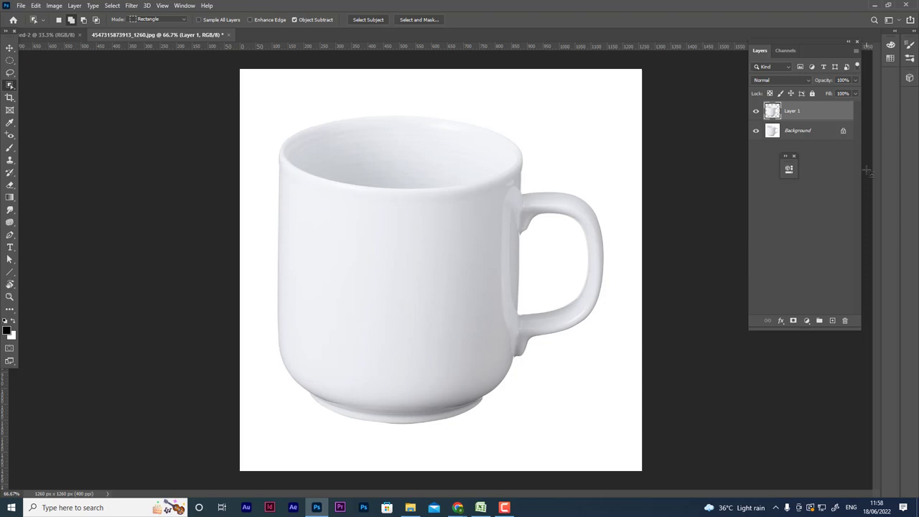
{"action": "left_click", "coordinate": [756, 131]}
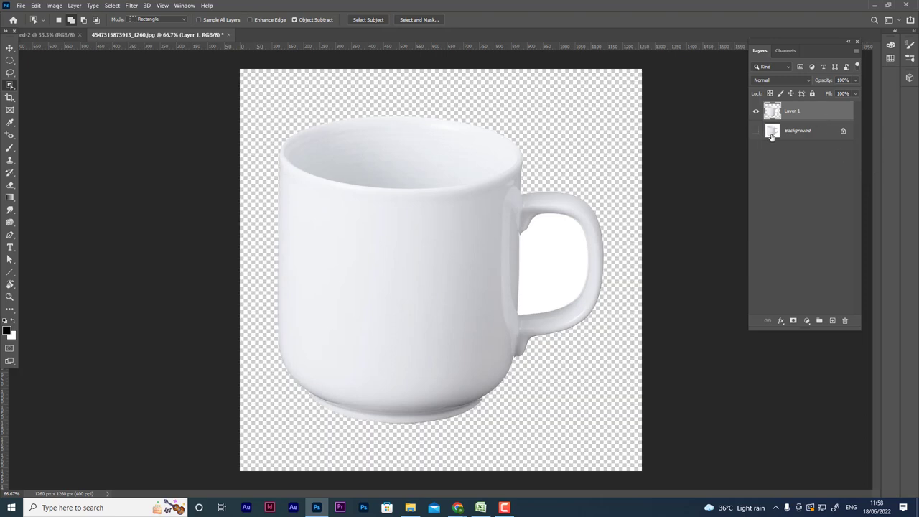
Step: Lasso the white area inside the handle and add an Alt layer mask hiding it
{"action": "right_click", "coordinate": [10, 84]}
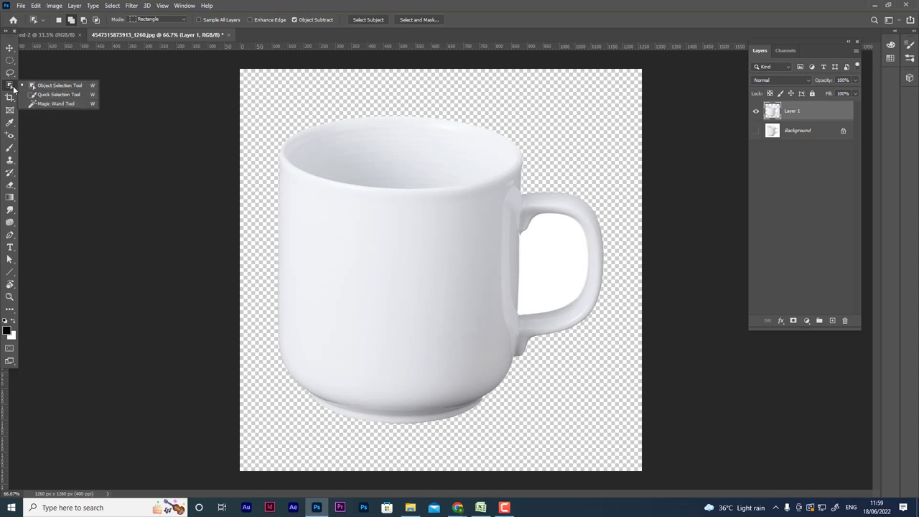
{"action": "left_click", "coordinate": [56, 105]}
{"action": "left_click", "coordinate": [545, 276]}
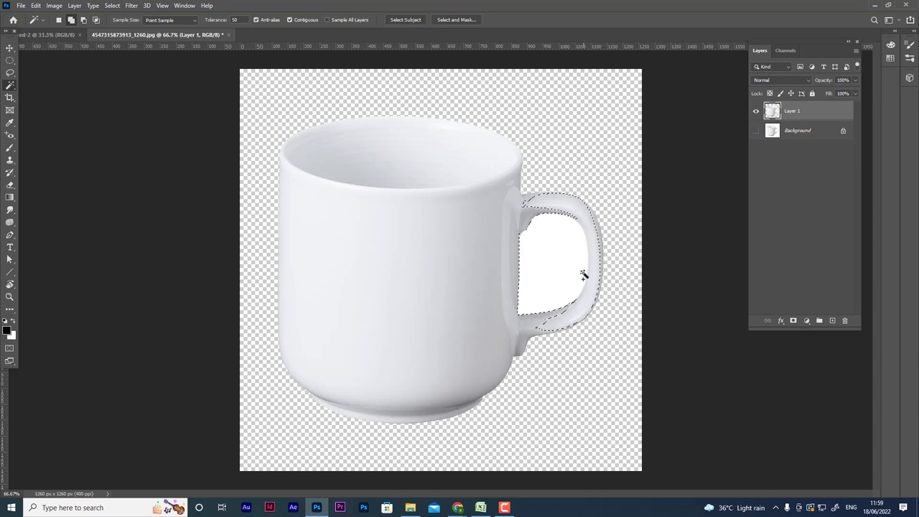
{"action": "key", "text": "ctrl+d"}
{"action": "left_click_drag", "start_coordinate": [11, 73], "coordinate": [81, 75]}
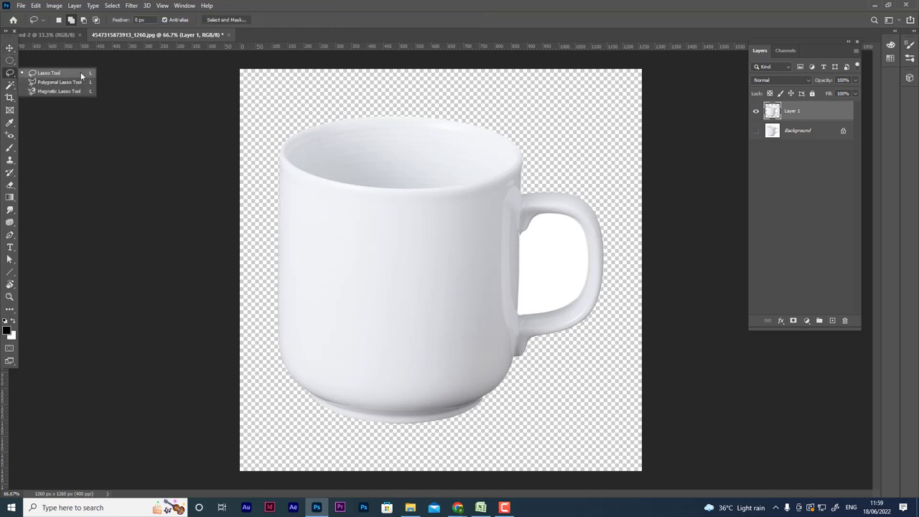
{"action": "left_click", "coordinate": [82, 74]}
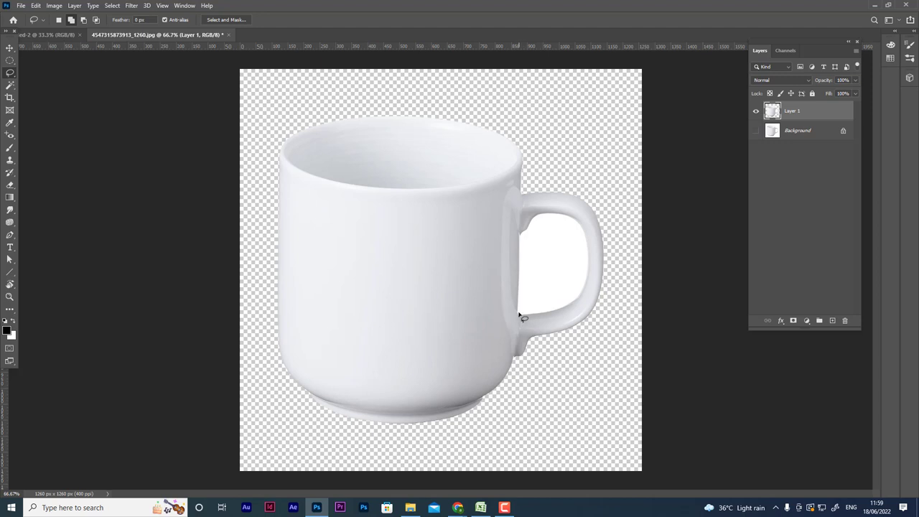
{"action": "mouse_move", "coordinate": [519, 315]}
{"action": "left_mouse_down"}
{"action": "mouse_move", "coordinate": [519, 248]}
{"action": "mouse_move", "coordinate": [586, 251]}
{"action": "mouse_move", "coordinate": [518, 313]}
{"action": "left_mouse_up"}
{"action": "left_click", "coordinate": [793, 321]}
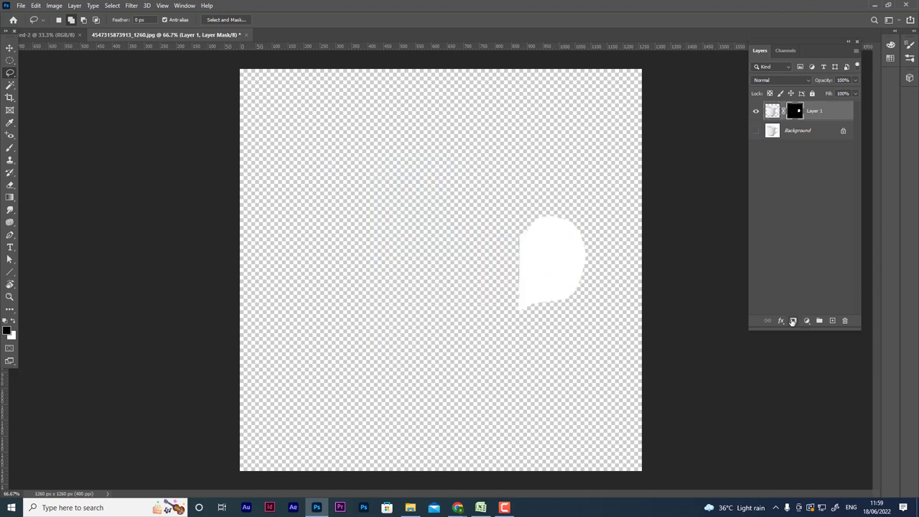
{"action": "key", "text": "ctrl+z"}
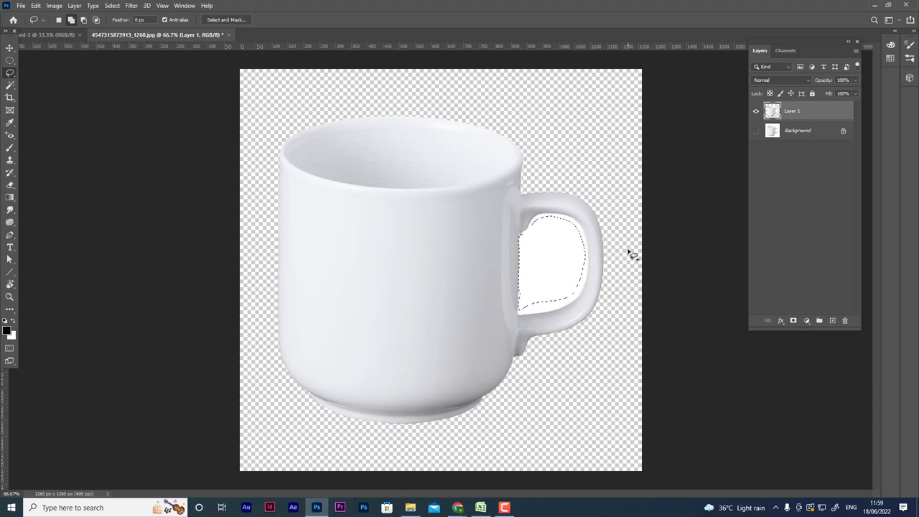
{"action": "key", "text": "alt"}
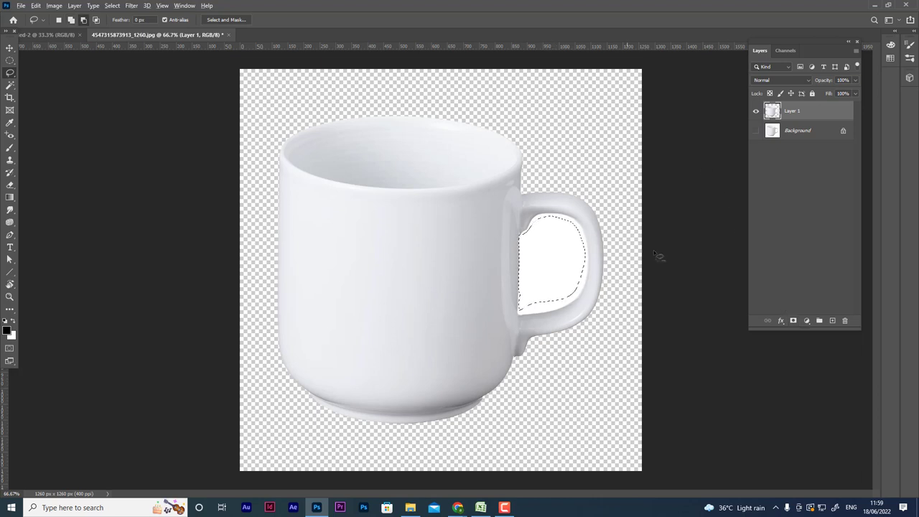
{"action": "left_click", "coordinate": [793, 321], "text": "alt"}
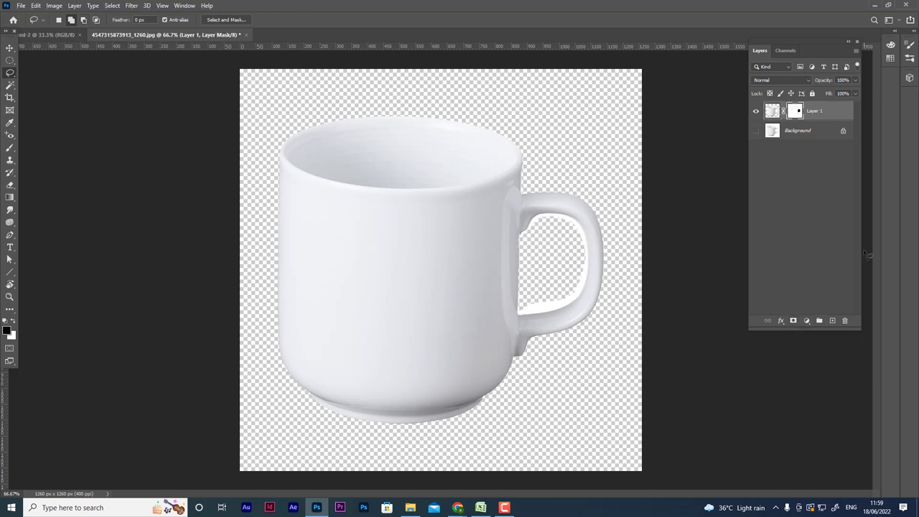
Step: Zoom to 200% and mask out the leftover edge at the handle junction
{"action": "key", "text": "ctrl+plus"}
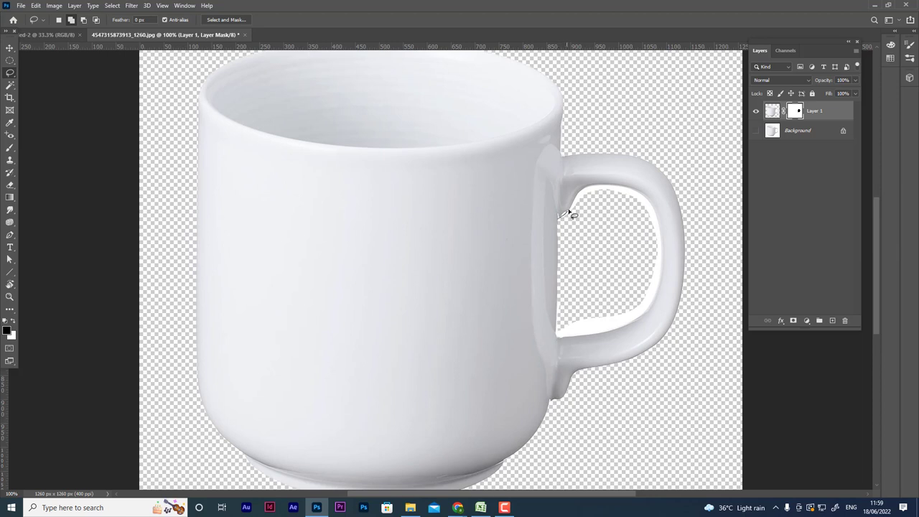
{"action": "left_click_drag", "start_coordinate": [574, 207], "coordinate": [583, 192]}
{"action": "key", "text": "Delete"}
{"action": "key", "text": "ctrl+d"}
{"action": "key", "text": "ctrl+plus"}
{"action": "left_click_drag", "start_coordinate": [571, 495], "coordinate": [626, 494]}
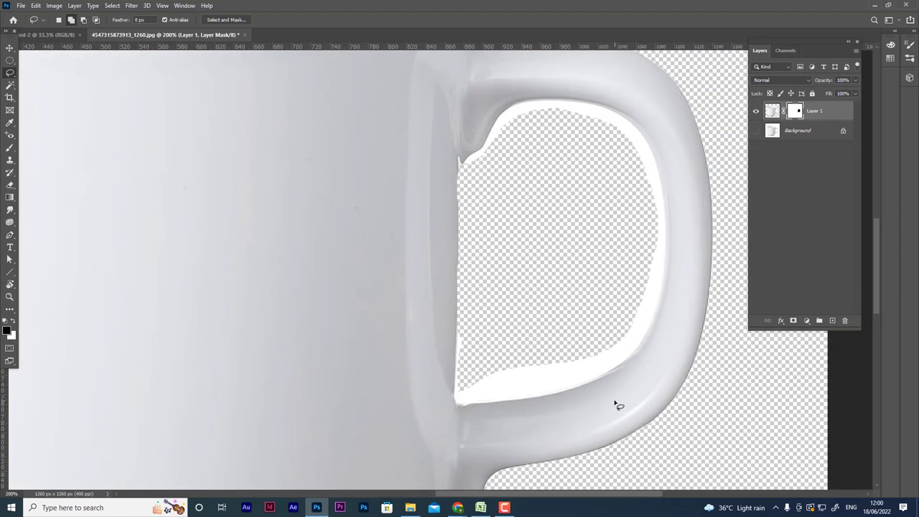
{"action": "key", "text": "ctrl+minus"}
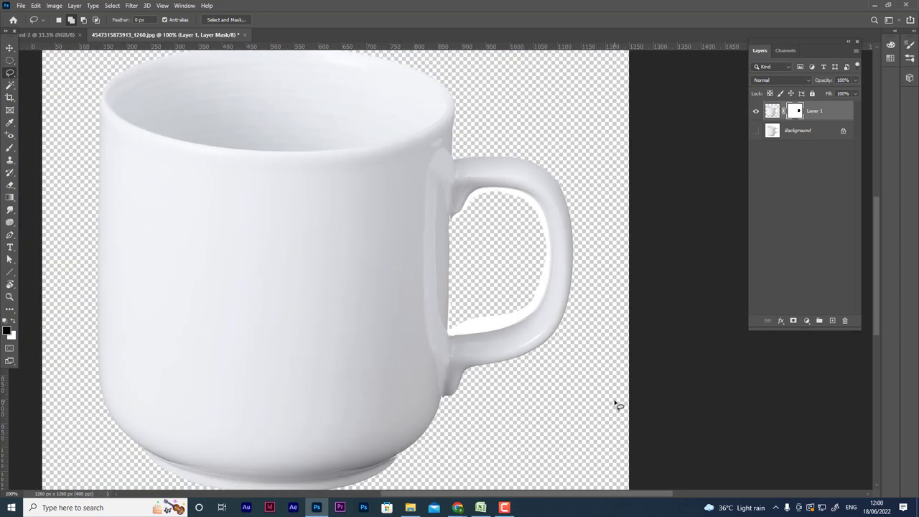
{"action": "key", "text": "ctrl+minus"}
{"action": "key", "text": "ctrl+plus"}
{"action": "key", "text": "ctrl+plus"}
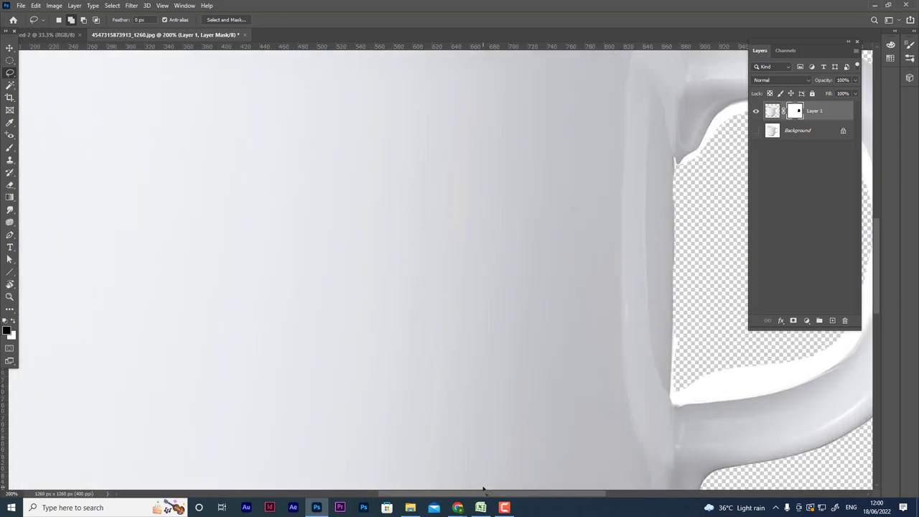
{"action": "left_click_drag", "start_coordinate": [494, 495], "coordinate": [556, 494]}
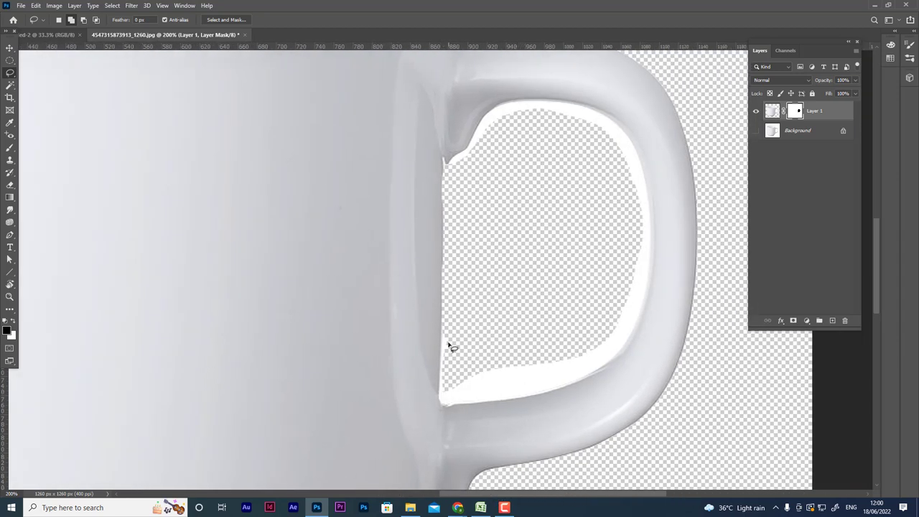
Step: Mask the white fringe along the handle's lower edge and dismiss the selection warning
{"action": "mouse_move", "coordinate": [443, 335]}
{"action": "left_mouse_down"}
{"action": "mouse_move", "coordinate": [444, 407]}
{"action": "mouse_move", "coordinate": [544, 392]}
{"action": "mouse_move", "coordinate": [599, 369]}
{"action": "mouse_move", "coordinate": [635, 324]}
{"action": "mouse_move", "coordinate": [650, 269]}
{"action": "mouse_move", "coordinate": [648, 221]}
{"action": "left_mouse_up"}
{"action": "key", "text": "Delete"}
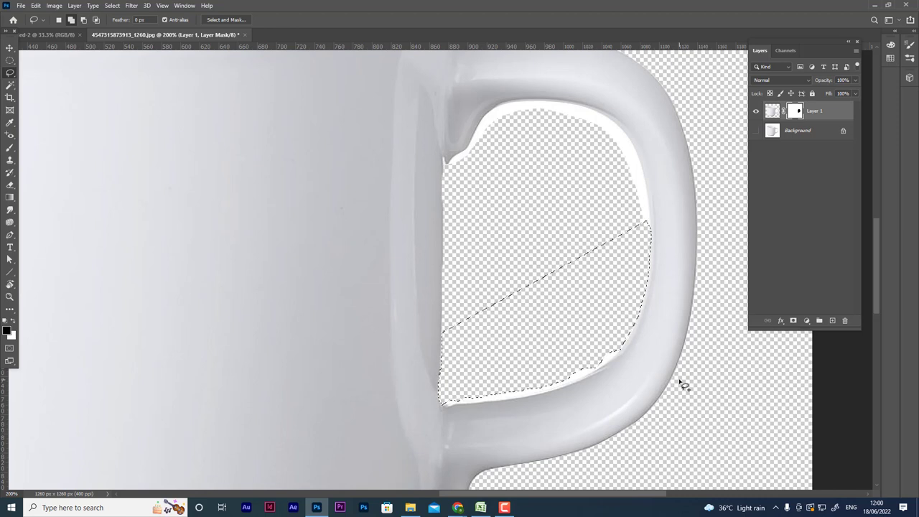
{"action": "key", "text": "ctrl+d"}
{"action": "left_click_drag", "start_coordinate": [444, 406], "coordinate": [489, 406]}
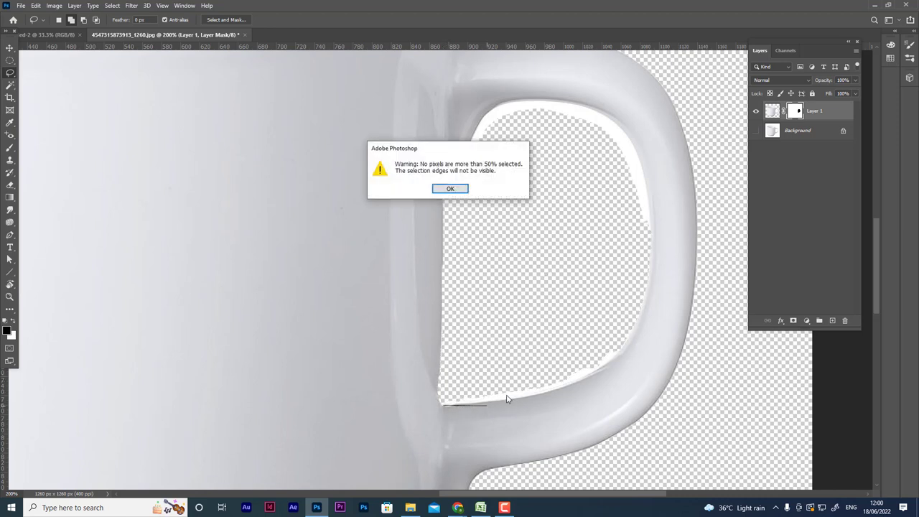
{"action": "left_click", "coordinate": [450, 190]}
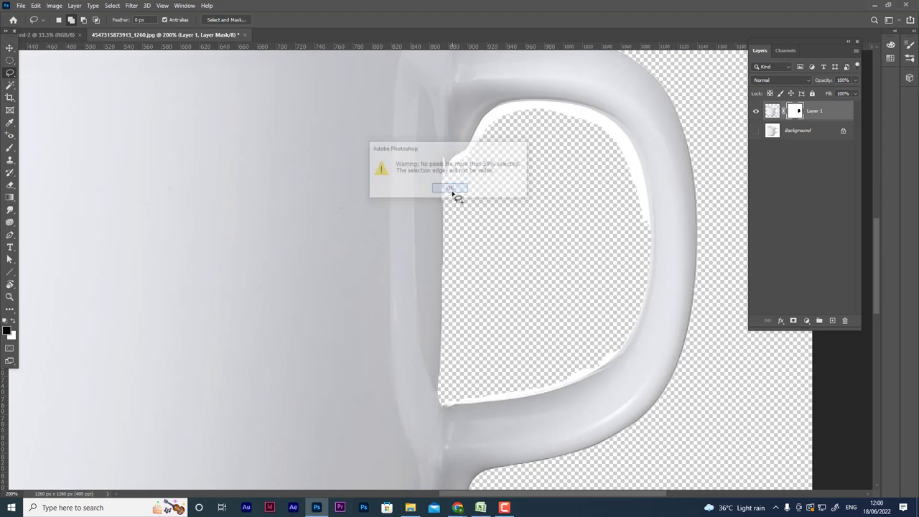
Step: Fill the mask black over the white strip at the handle bottom and inner corner
{"action": "mouse_move", "coordinate": [446, 405]}
{"action": "left_mouse_down"}
{"action": "mouse_move", "coordinate": [506, 406]}
{"action": "mouse_move", "coordinate": [567, 388]}
{"action": "mouse_move", "coordinate": [616, 362]}
{"action": "mouse_move", "coordinate": [619, 344]}
{"action": "mouse_move", "coordinate": [472, 369]}
{"action": "mouse_move", "coordinate": [445, 404]}
{"action": "left_mouse_up"}
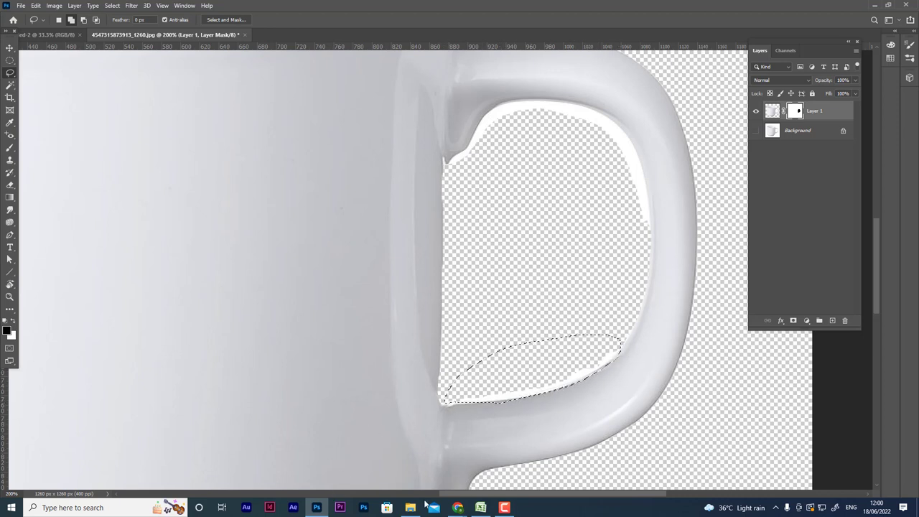
{"action": "key", "text": "alt+BackSpace"}
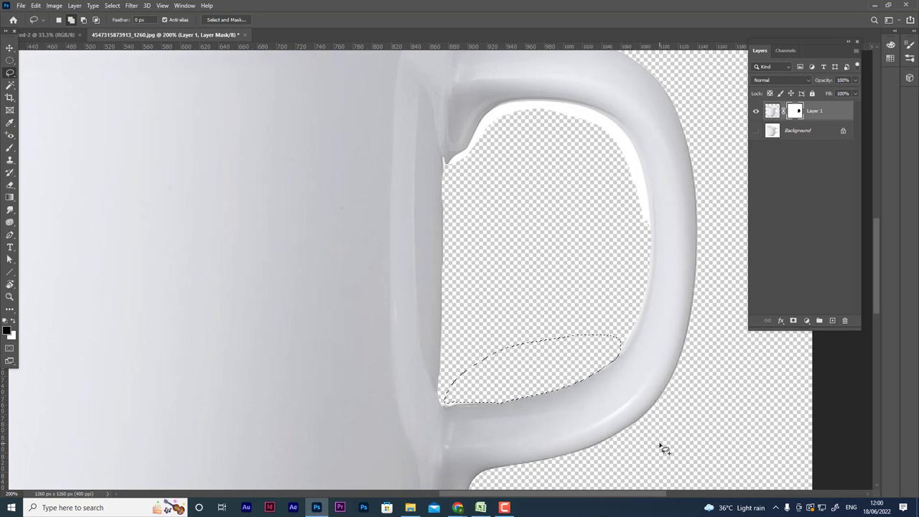
{"action": "key", "text": "ctrl+d"}
{"action": "scroll", "coordinate": [608, 273], "scroll_direction": "up", "scroll_amount": 1}
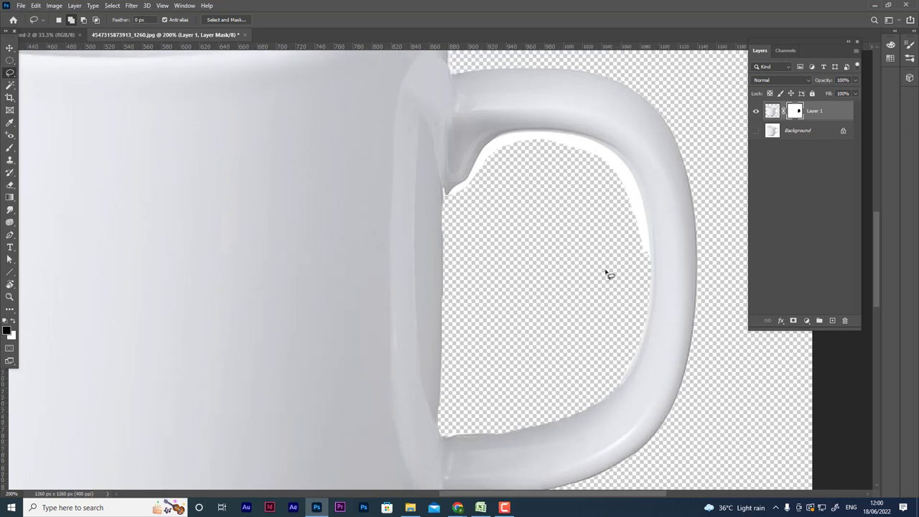
{"action": "scroll", "coordinate": [488, 232], "scroll_direction": "up", "scroll_amount": 2}
{"action": "mouse_move", "coordinate": [446, 233]}
{"action": "left_mouse_down"}
{"action": "mouse_move", "coordinate": [496, 176]}
{"action": "mouse_move", "coordinate": [546, 177]}
{"action": "mouse_move", "coordinate": [538, 232]}
{"action": "mouse_move", "coordinate": [471, 256]}
{"action": "mouse_move", "coordinate": [444, 235]}
{"action": "left_mouse_up"}
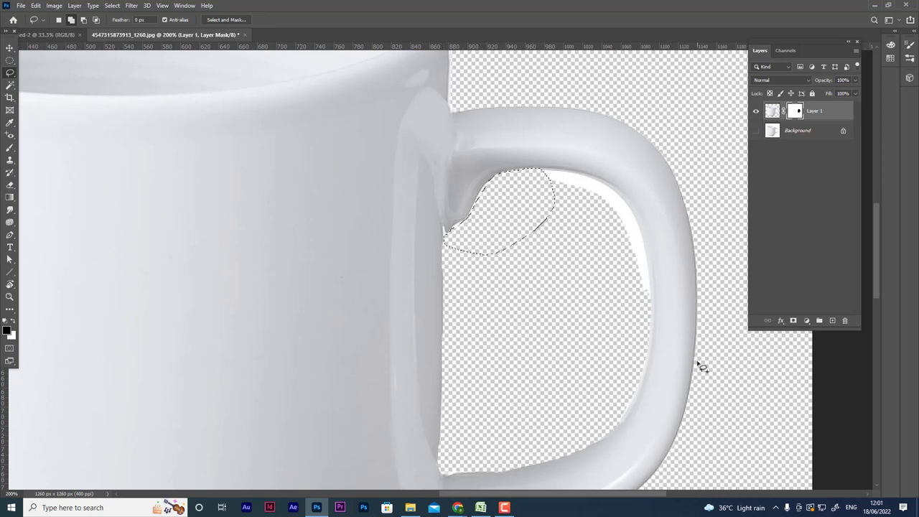
{"action": "key", "text": "alt+BackSpace"}
{"action": "key", "text": "ctrl+d"}
Step: Mask the white highlight along the handle's inner edge, then zoom back out
{"action": "mouse_move", "coordinate": [556, 195]}
{"action": "left_mouse_down"}
{"action": "mouse_move", "coordinate": [564, 176]}
{"action": "mouse_move", "coordinate": [595, 186]}
{"action": "mouse_move", "coordinate": [622, 198]}
{"action": "mouse_move", "coordinate": [638, 226]}
{"action": "mouse_move", "coordinate": [597, 226]}
{"action": "mouse_move", "coordinate": [546, 185]}
{"action": "left_mouse_up"}
{"action": "key", "text": "alt+BackSpace"}
{"action": "key", "text": "ctrl+d"}
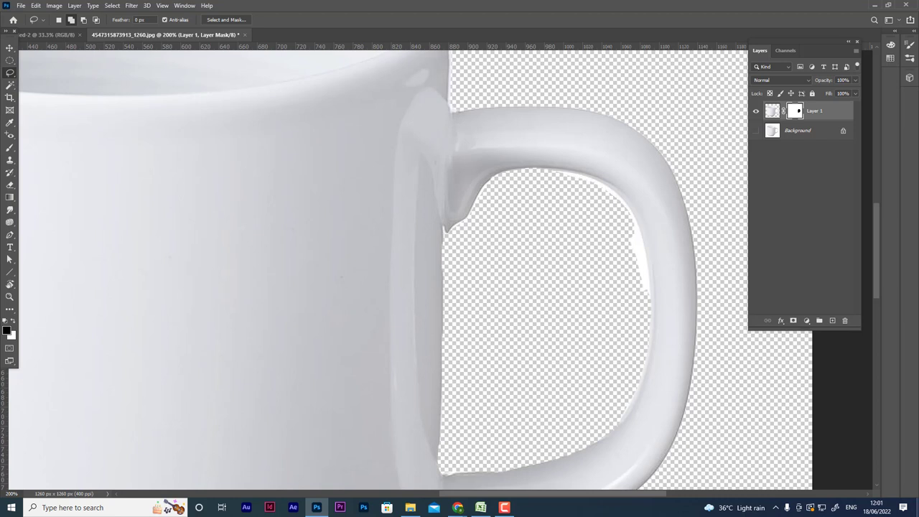
{"action": "mouse_move", "coordinate": [557, 186]}
{"action": "left_mouse_down"}
{"action": "mouse_move", "coordinate": [567, 177]}
{"action": "mouse_move", "coordinate": [592, 182]}
{"action": "mouse_move", "coordinate": [631, 208]}
{"action": "mouse_move", "coordinate": [653, 279]}
{"action": "mouse_move", "coordinate": [643, 309]}
{"action": "mouse_move", "coordinate": [582, 232]}
{"action": "mouse_move", "coordinate": [560, 176]}
{"action": "left_mouse_up"}
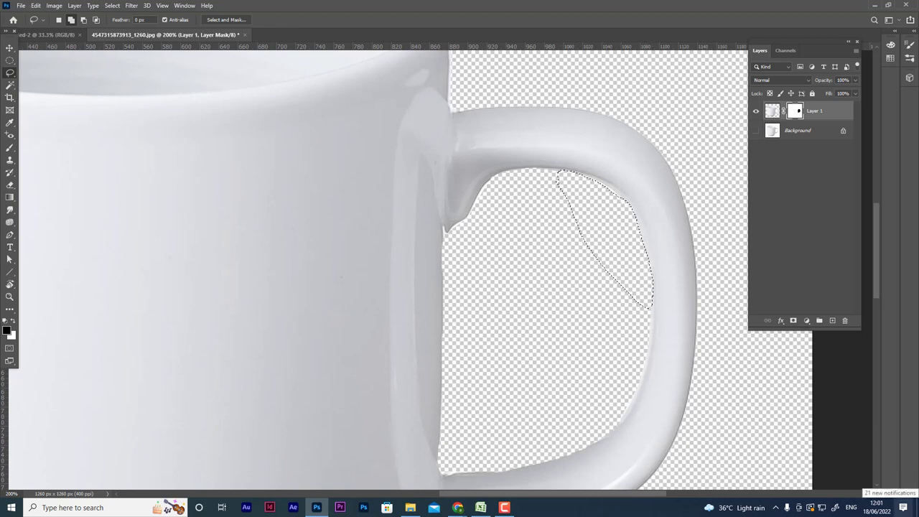
{"action": "key", "text": "ctrl+d"}
{"action": "key", "text": "ctrl+minus"}
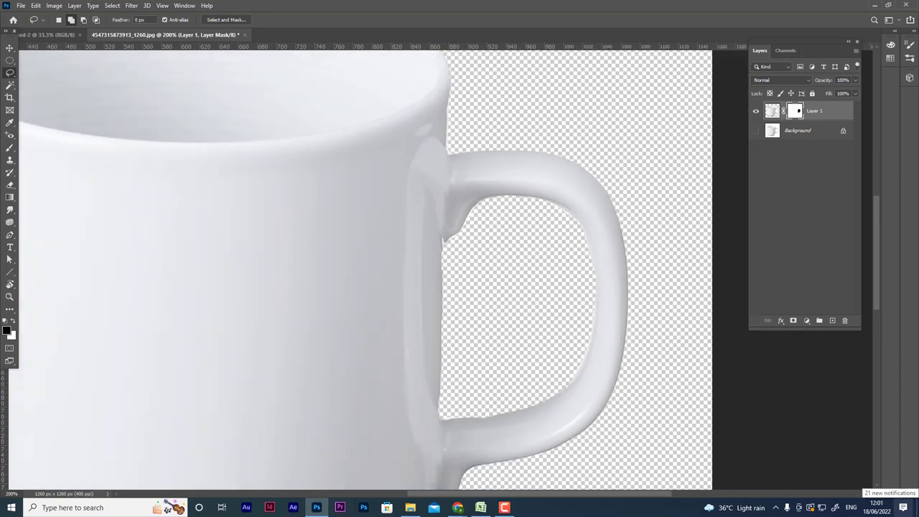
{"action": "key", "text": "ctrl+minus"}
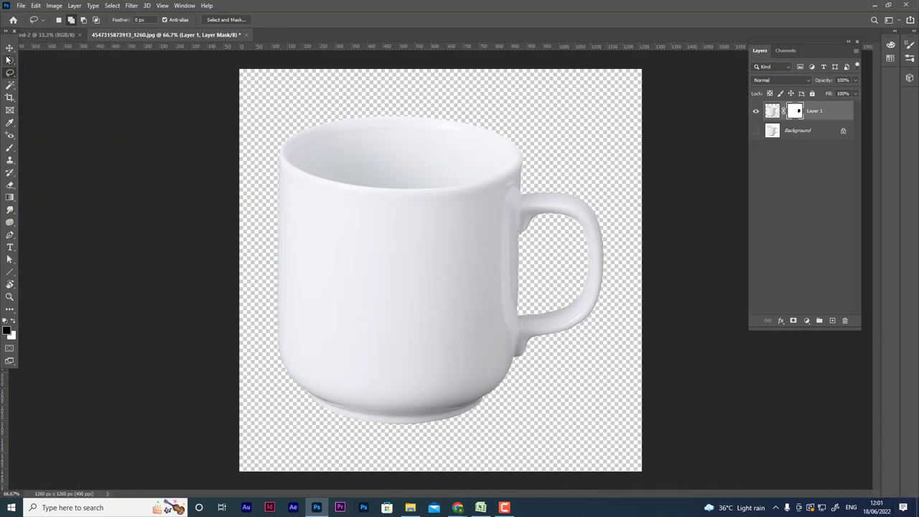
Step: Drag the masked mug layer into the A5 document with the Move Tool and centre it
{"action": "left_click", "coordinate": [9, 48]}
{"action": "right_click", "coordinate": [8, 48]}
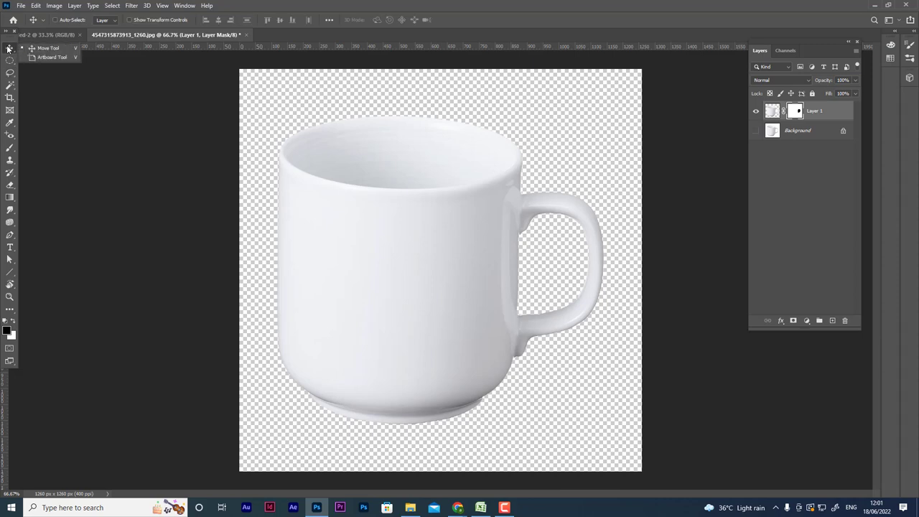
{"action": "left_click", "coordinate": [59, 48]}
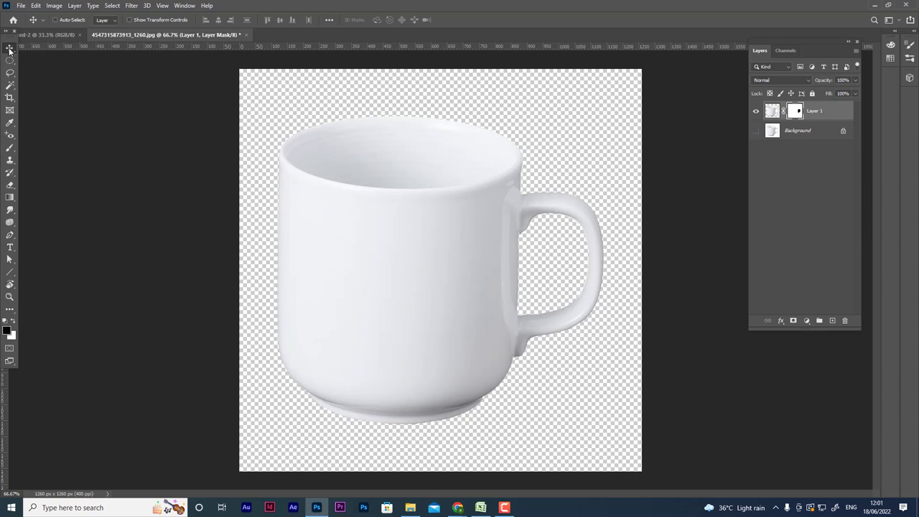
{"action": "left_click_drag", "start_coordinate": [186, 47], "coordinate": [369, 121]}
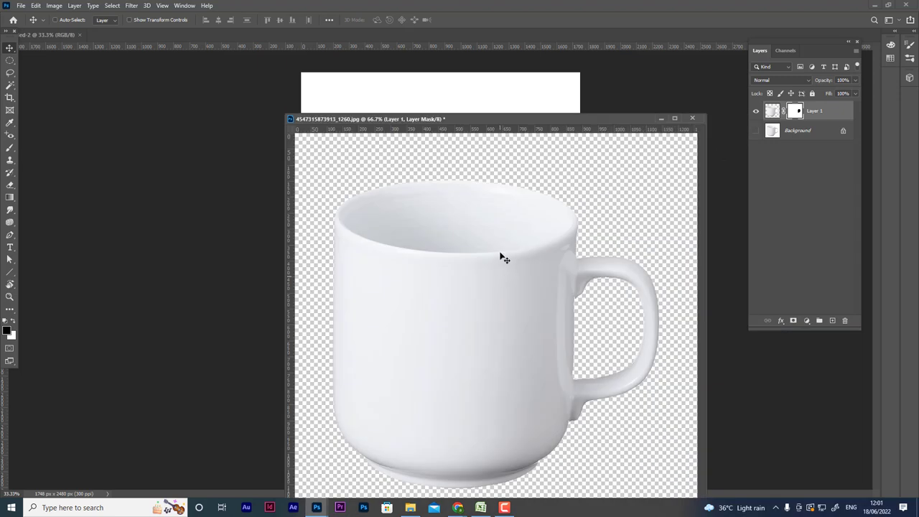
{"action": "left_click_drag", "start_coordinate": [483, 120], "coordinate": [737, 79]}
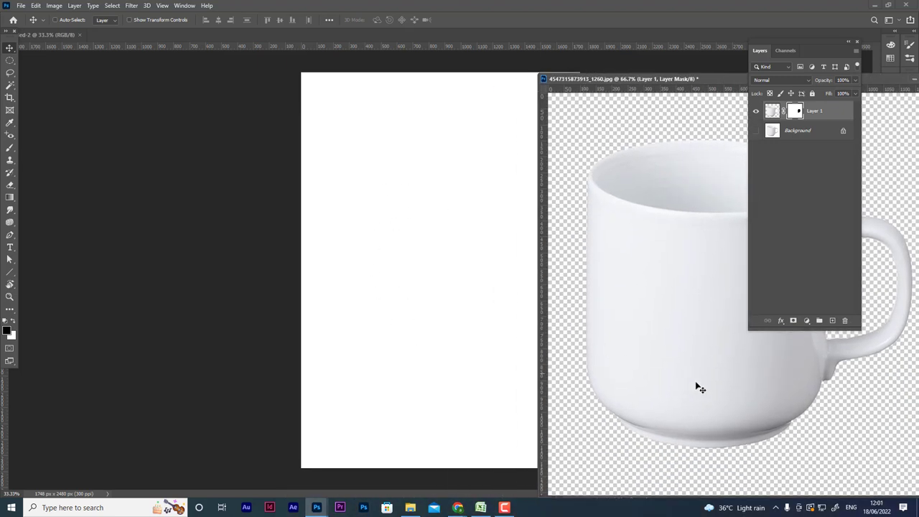
{"action": "mouse_move", "coordinate": [704, 381]}
{"action": "left_mouse_down"}
{"action": "mouse_move", "coordinate": [467, 330]}
{"action": "mouse_move", "coordinate": [467, 321]}
{"action": "left_mouse_up"}
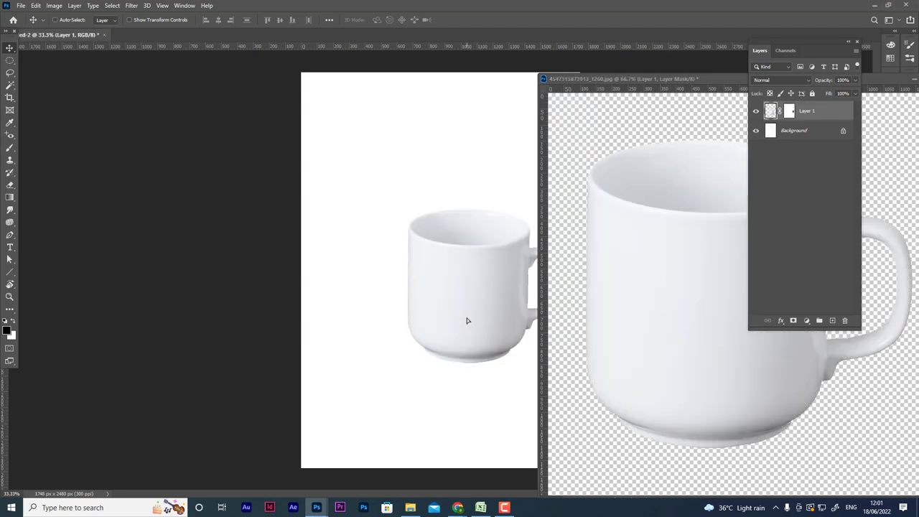
{"action": "left_click_drag", "start_coordinate": [696, 83], "coordinate": [303, 160]}
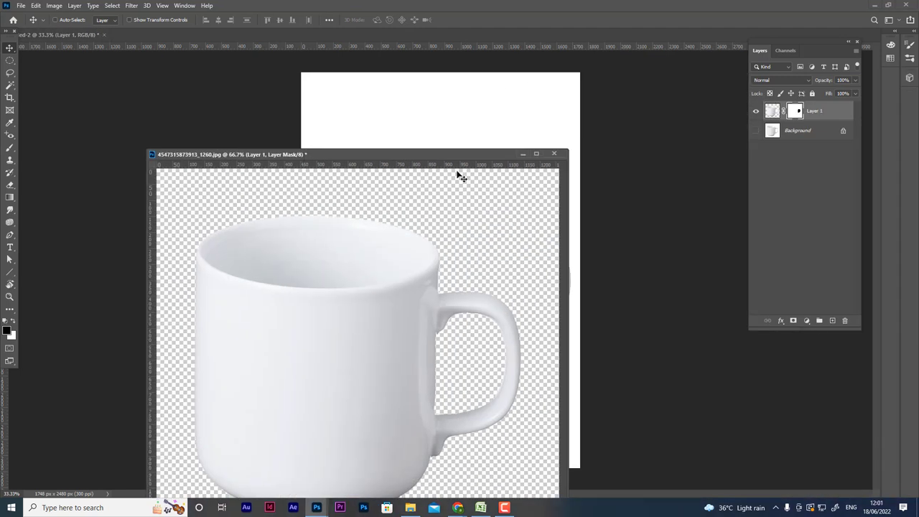
{"action": "left_click", "coordinate": [523, 153]}
{"action": "left_click_drag", "start_coordinate": [456, 280], "coordinate": [453, 310]}
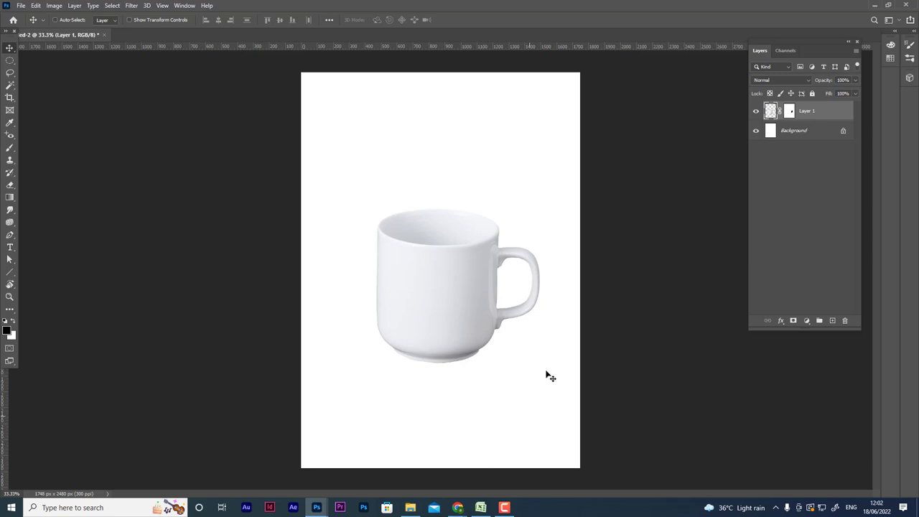
Step: Convert Layer 1 to a smart object, scale it proportionally to 128%, and raise it slightly
{"action": "right_click", "coordinate": [824, 112]}
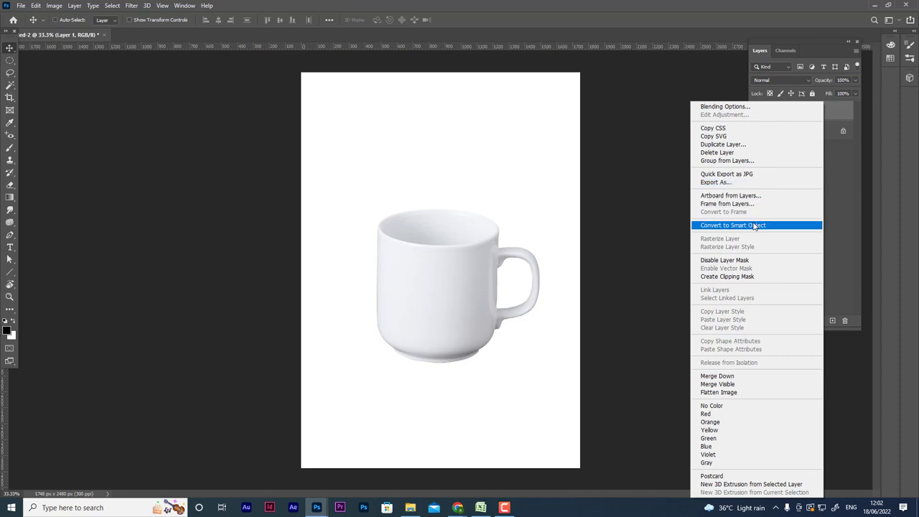
{"action": "left_click", "coordinate": [754, 225]}
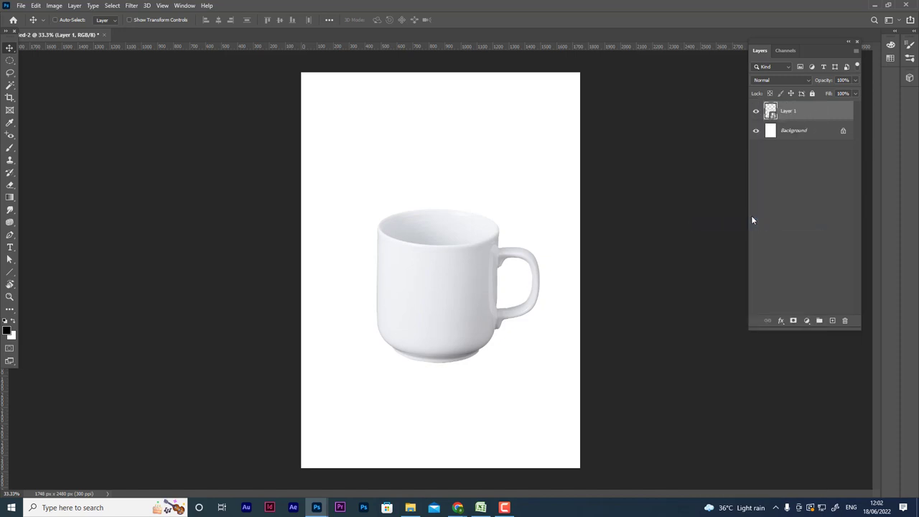
{"action": "key", "text": "ctrl+t"}
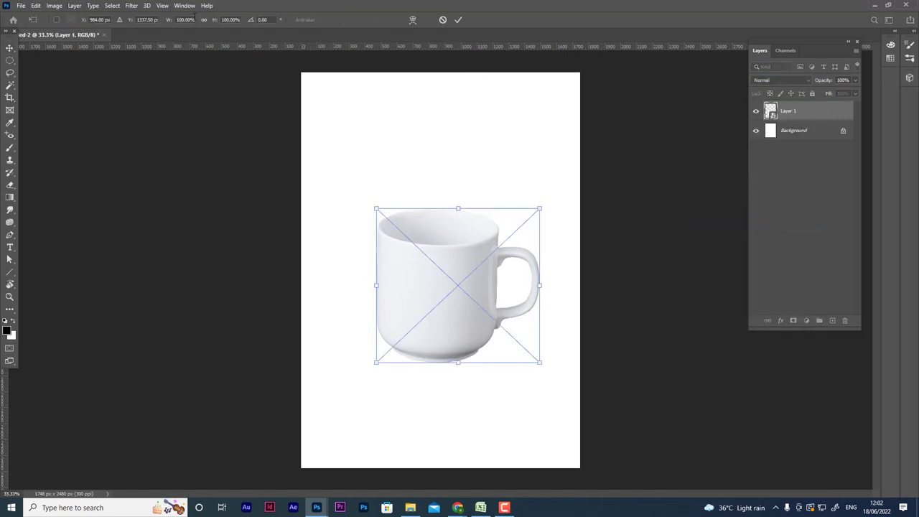
{"action": "left_click", "coordinate": [204, 20]}
{"action": "left_click_drag", "start_coordinate": [213, 23], "coordinate": [238, 26]}
{"action": "left_click_drag", "start_coordinate": [446, 317], "coordinate": [440, 288]}
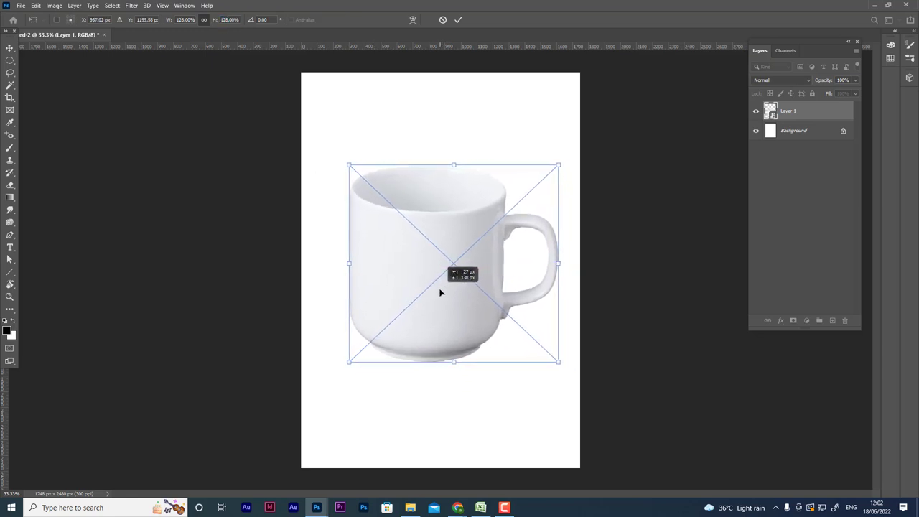
{"action": "key", "text": "Return"}
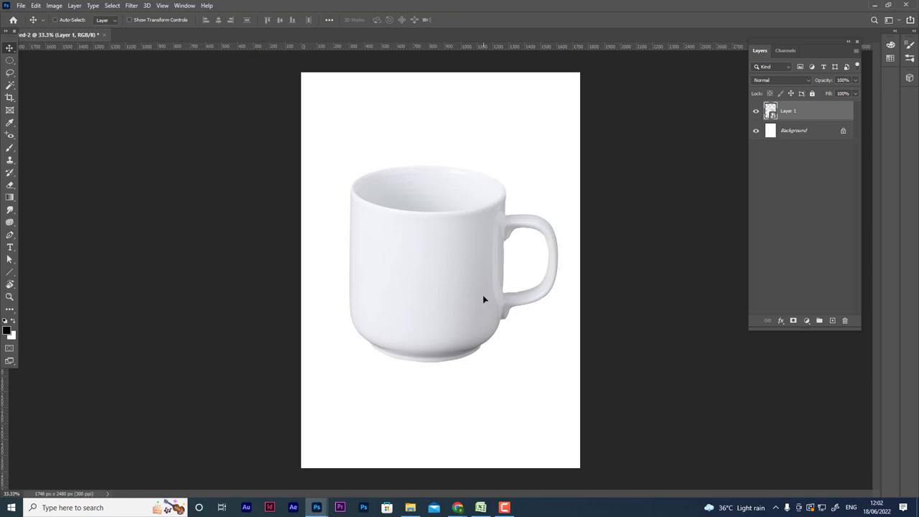
Step: Open img-7.jpg from the Desktop\mani folder, then bring the Excel sheet forward
{"action": "left_click", "coordinate": [17, 11]}
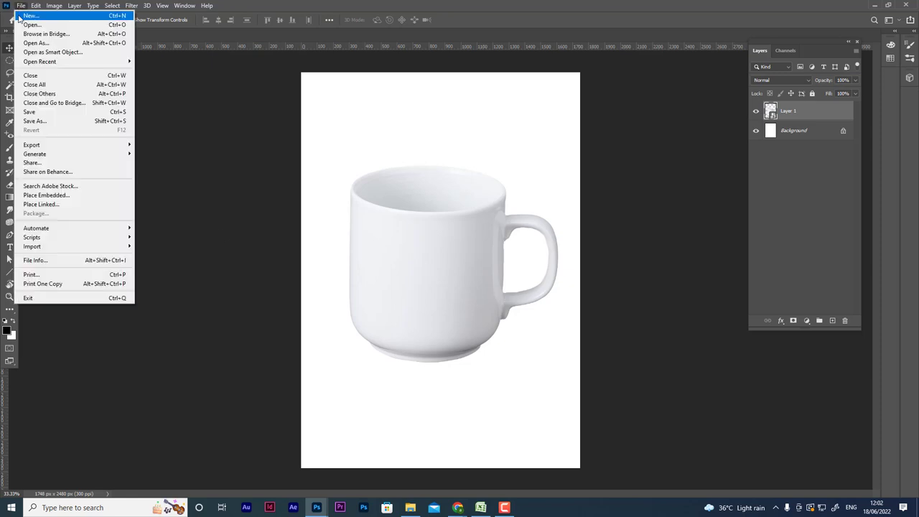
{"action": "left_click", "coordinate": [32, 27]}
{"action": "double_click", "coordinate": [277, 85]}
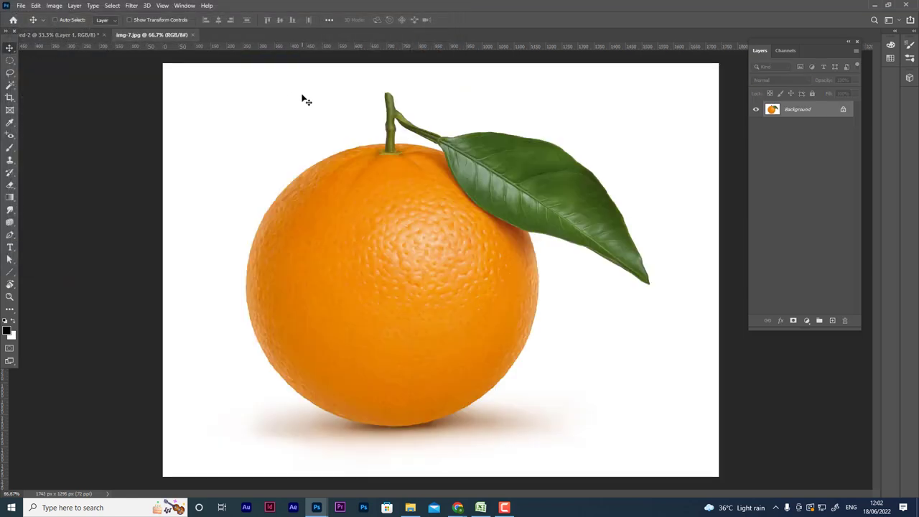
{"action": "left_click", "coordinate": [481, 508]}
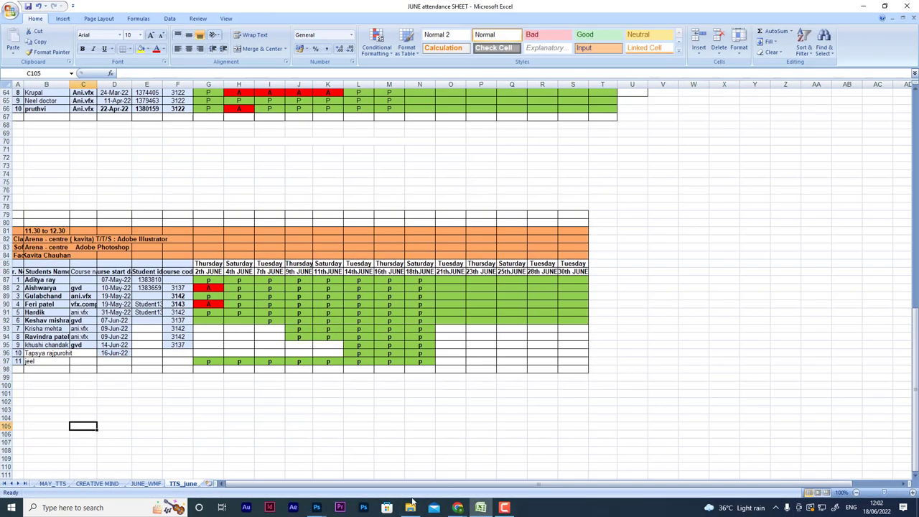
Step: Minimize the Excel attendance sheet so Photoshop's orange photo img-7.jpg is in front again
{"action": "left_click", "coordinate": [864, 6]}
{"action": "mouse_move", "coordinate": [10, 72]}
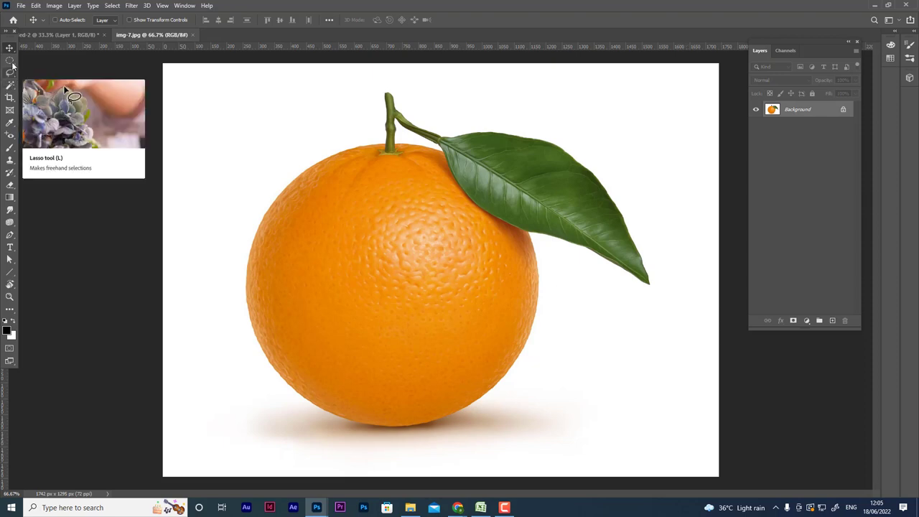
Step: Select the orange with the Object Selection Tool and copy it onto its own layer
{"action": "left_click", "coordinate": [10, 85]}
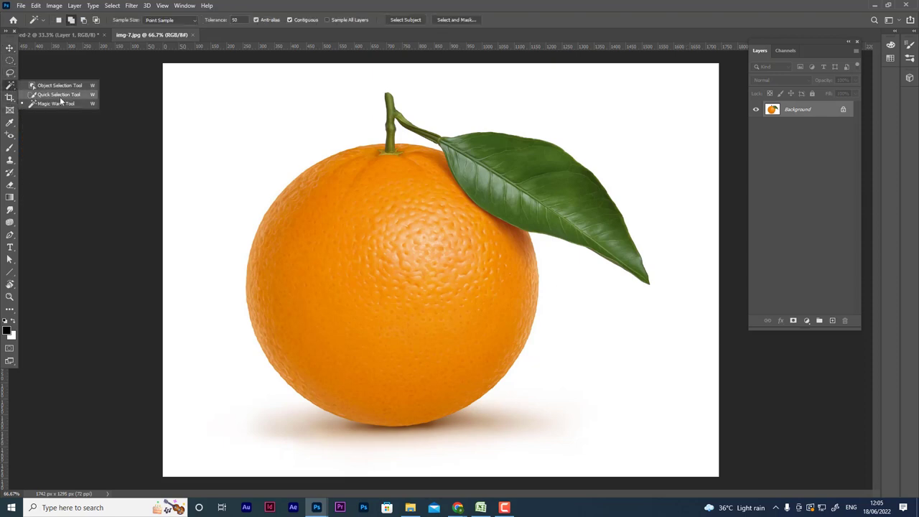
{"action": "left_click", "coordinate": [72, 86]}
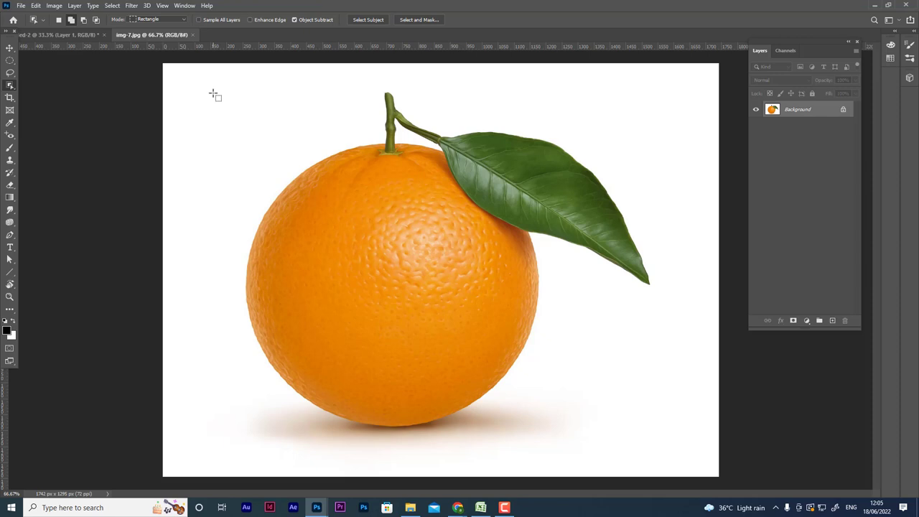
{"action": "mouse_move", "coordinate": [199, 83]}
{"action": "left_mouse_down"}
{"action": "mouse_move", "coordinate": [580, 397]}
{"action": "mouse_move", "coordinate": [674, 413]}
{"action": "left_mouse_up"}
{"action": "key", "text": "ctrl+j"}
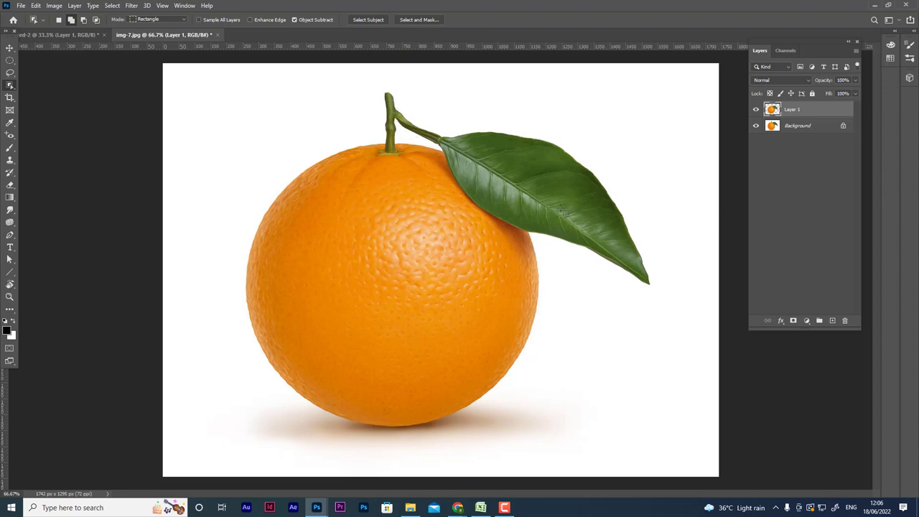
Step: Magic Wand the white stem-leaf gap, add a layer mask, and hide the Background layer
{"action": "right_click", "coordinate": [10, 86]}
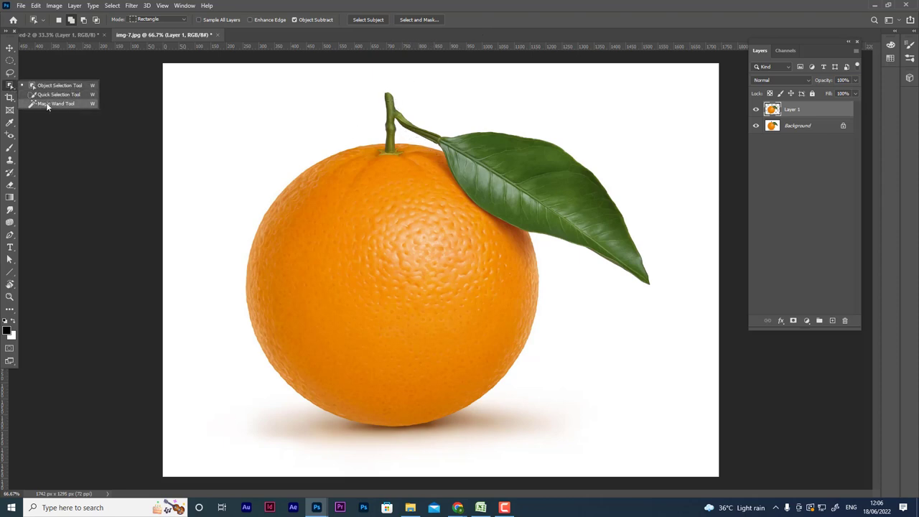
{"action": "left_click", "coordinate": [43, 103]}
{"action": "left_click", "coordinate": [411, 141]}
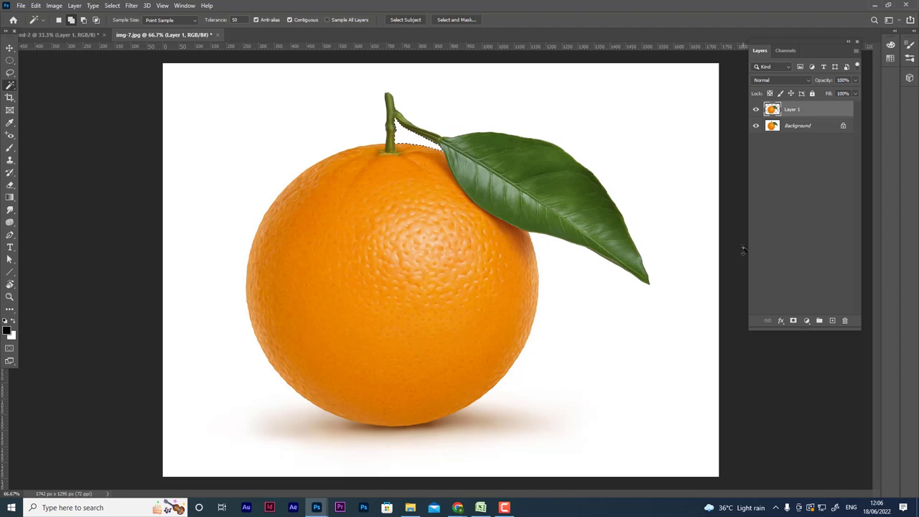
{"action": "left_click", "coordinate": [798, 322]}
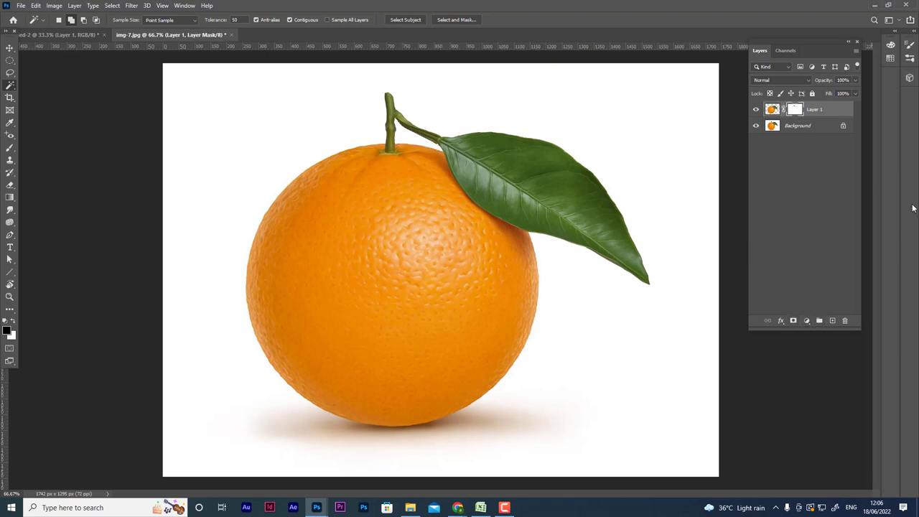
{"action": "left_click", "coordinate": [756, 127]}
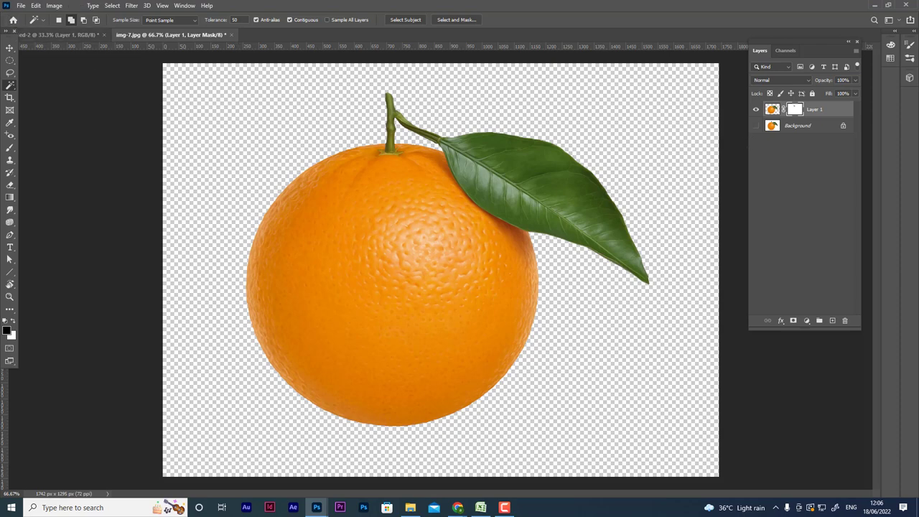
{"action": "left_click", "coordinate": [10, 48]}
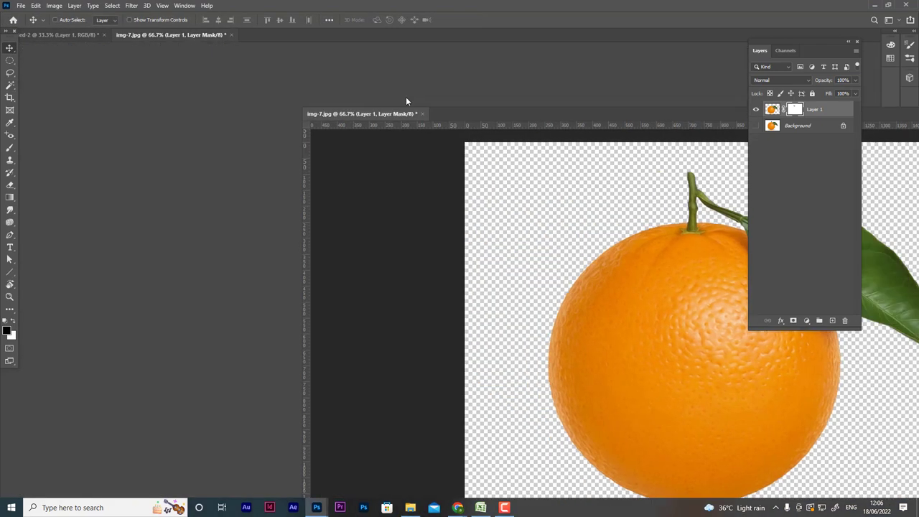
Step: Drag the masked orange from img-7 into the A5 mug document and place it over the mug
{"action": "left_click_drag", "start_coordinate": [158, 38], "coordinate": [536, 49]}
{"action": "left_click_drag", "start_coordinate": [658, 270], "coordinate": [390, 267]}
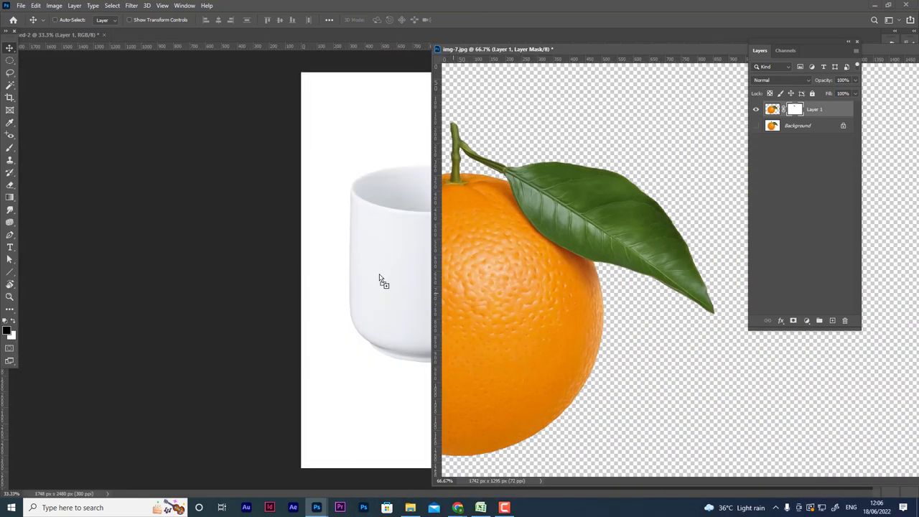
{"action": "mouse_move", "coordinate": [524, 52]}
{"action": "left_mouse_down"}
{"action": "mouse_move", "coordinate": [395, 74]}
{"action": "mouse_move", "coordinate": [111, 37]}
{"action": "left_mouse_up"}
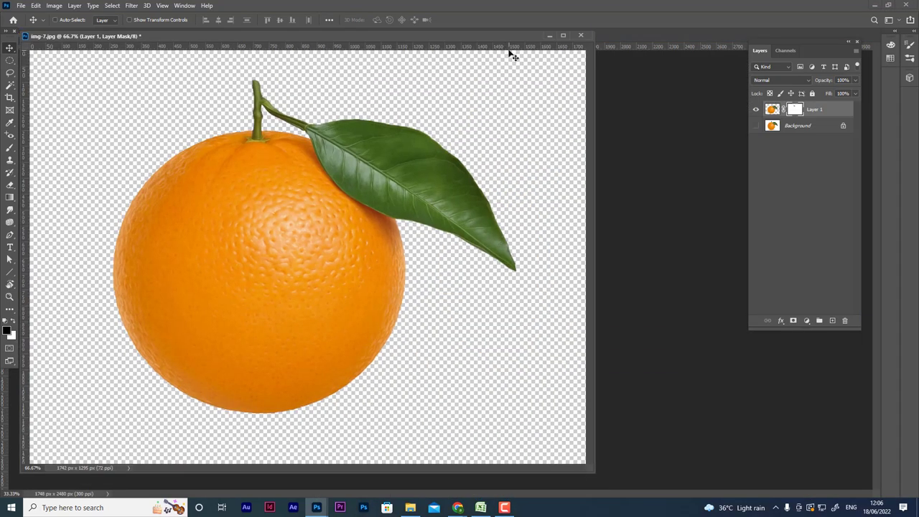
{"action": "left_click", "coordinate": [550, 35]}
{"action": "left_click_drag", "start_coordinate": [407, 241], "coordinate": [474, 246]}
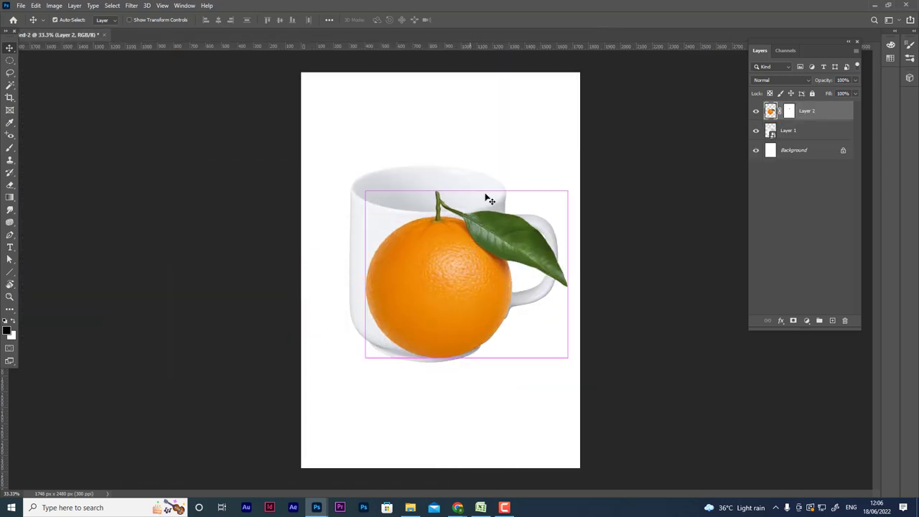
{"action": "key", "text": "ctrl+t"}
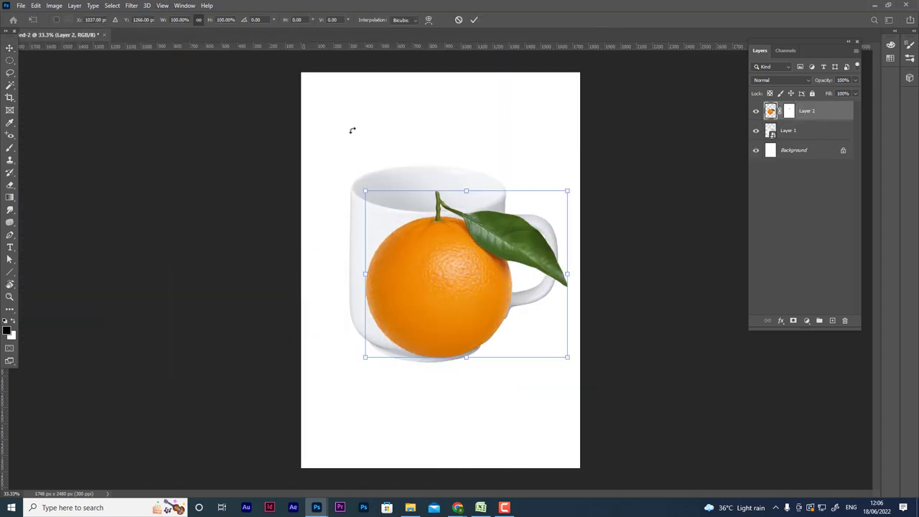
Step: Commit the pending transform and convert the orange Layer 2 to a smart object
{"action": "key", "text": "Return"}
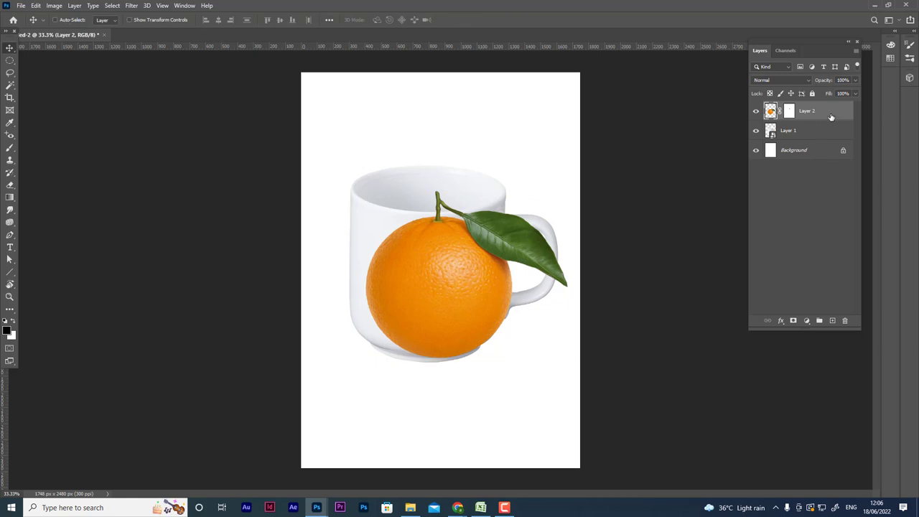
{"action": "right_click", "coordinate": [831, 116]}
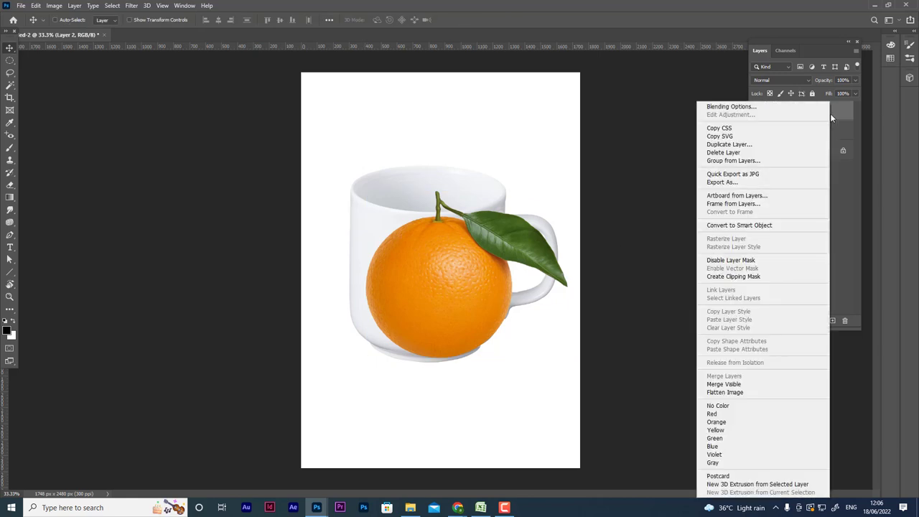
{"action": "left_click", "coordinate": [765, 228]}
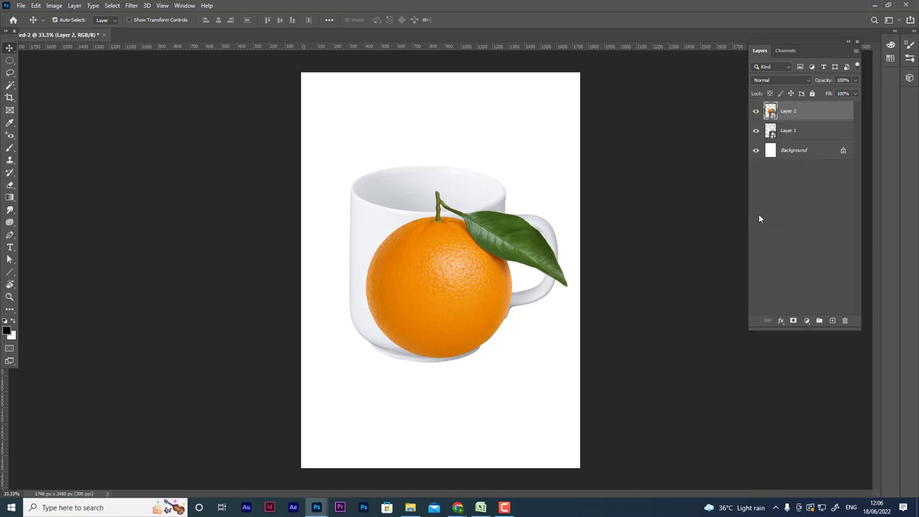
Step: Scale the orange to about 186% and move it up-right to cover the mug
{"action": "key", "text": "ctrl+t"}
{"action": "left_click_drag", "start_coordinate": [214, 21], "coordinate": [276, 21]}
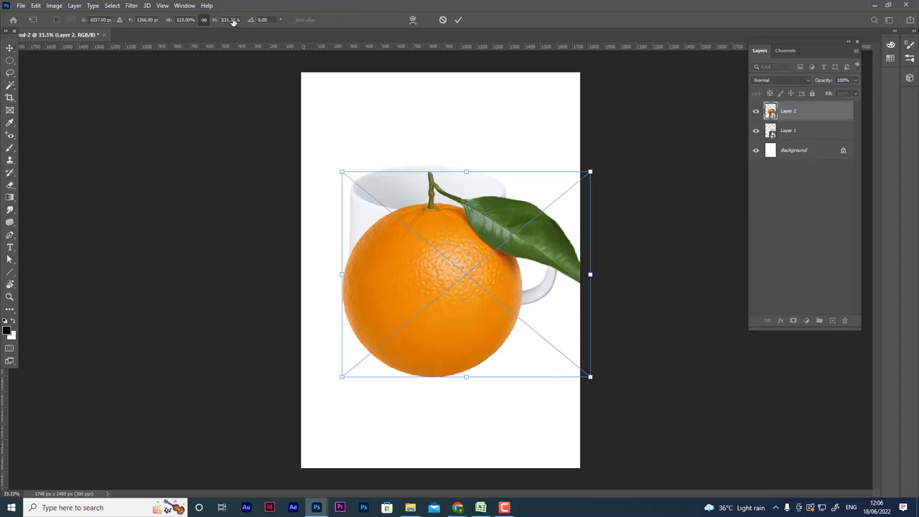
{"action": "left_click_drag", "start_coordinate": [347, 298], "coordinate": [375, 270]}
{"action": "key", "text": "Return"}
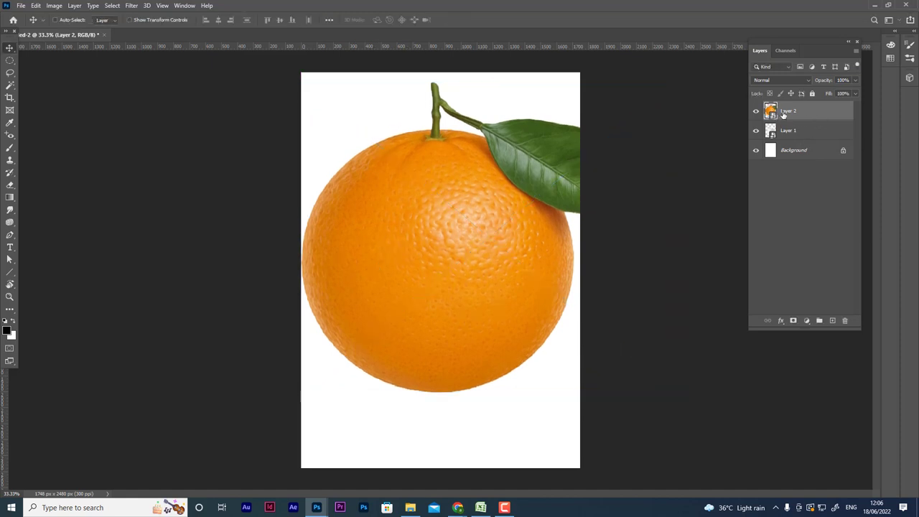
{"action": "left_click", "coordinate": [756, 111]}
{"action": "double_click", "coordinate": [794, 133]}
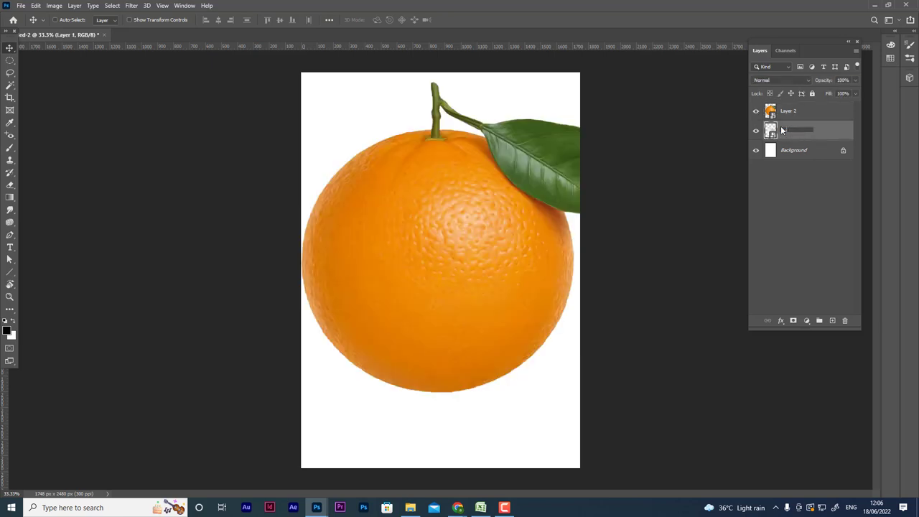
Step: Rename Layer 1 to 'cup'
{"action": "type", "text": "cup"}
{"action": "key", "text": "Return"}
{"action": "right_click", "coordinate": [793, 113]}
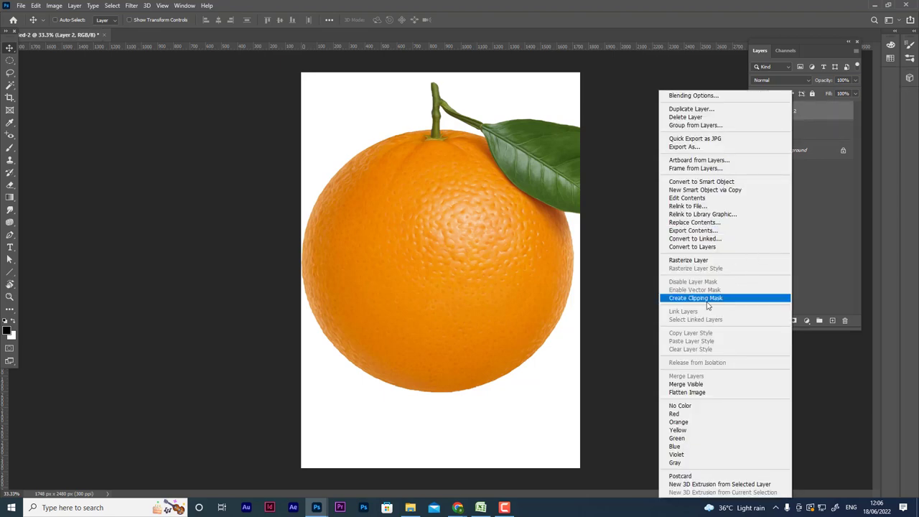
{"action": "left_click", "coordinate": [801, 118]}
Step: Rename Layer 2 to 'orange' and clip it to the cup layer as a clipping mask
{"action": "double_click", "coordinate": [801, 114]}
{"action": "type", "text": "oran"}
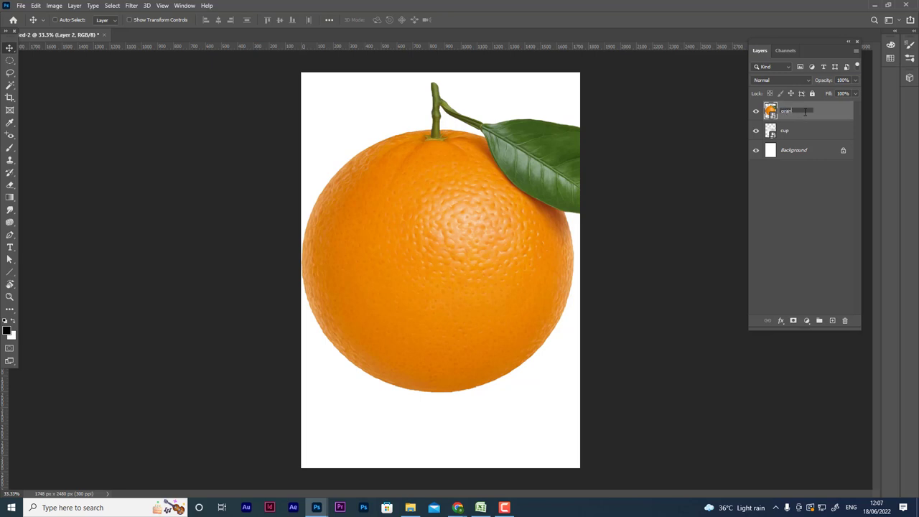
{"action": "type", "text": "ge"}
{"action": "key", "text": "Return"}
{"action": "right_click", "coordinate": [842, 114]}
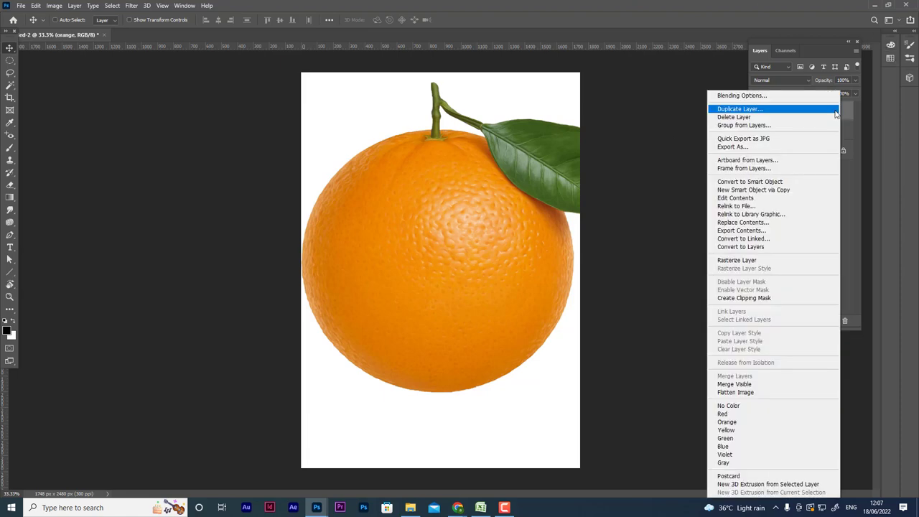
{"action": "left_click", "coordinate": [756, 298]}
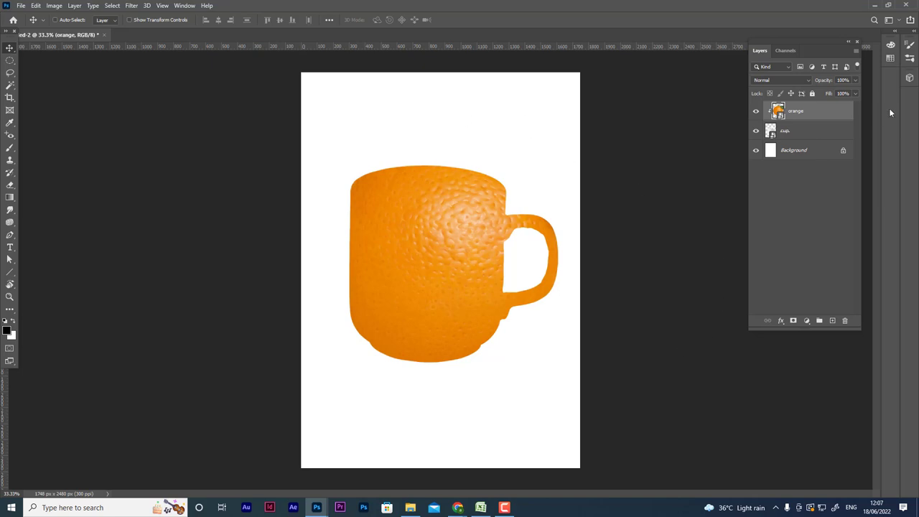
{"action": "right_click", "coordinate": [851, 112]}
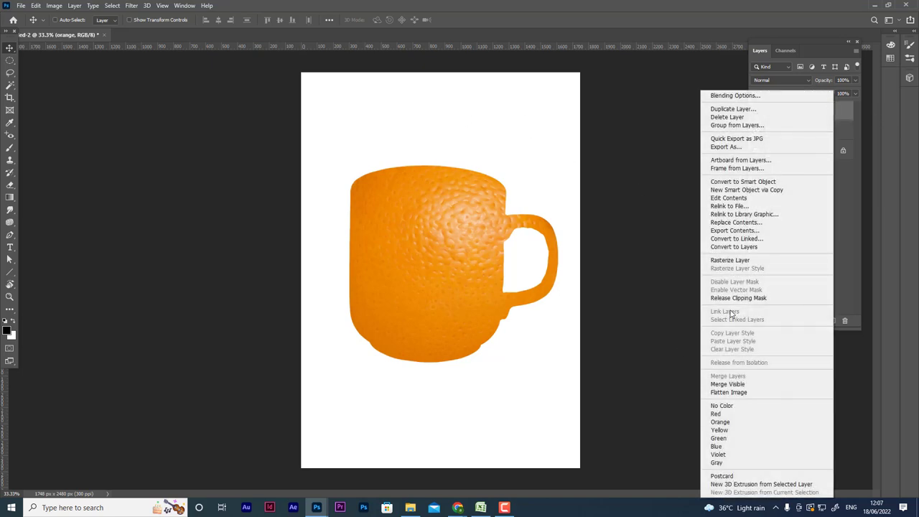
{"action": "left_click", "coordinate": [739, 297]}
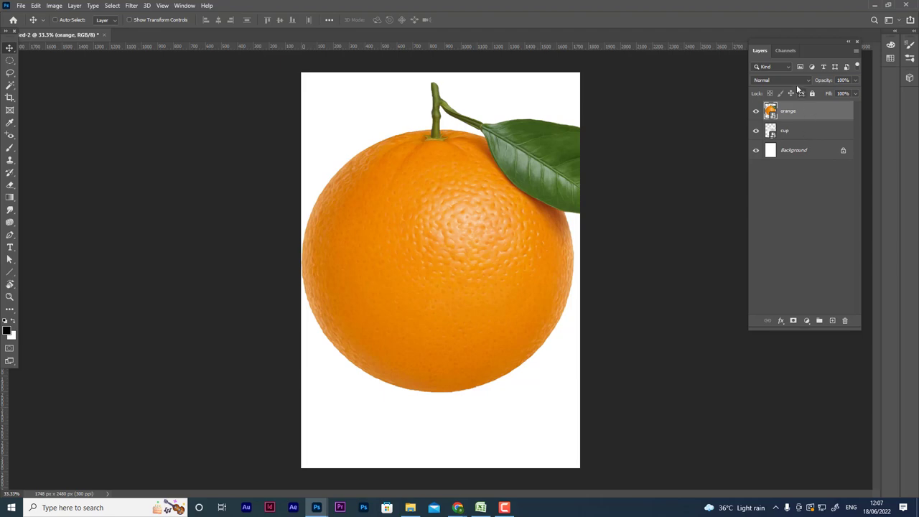
{"action": "right_click", "coordinate": [838, 117]}
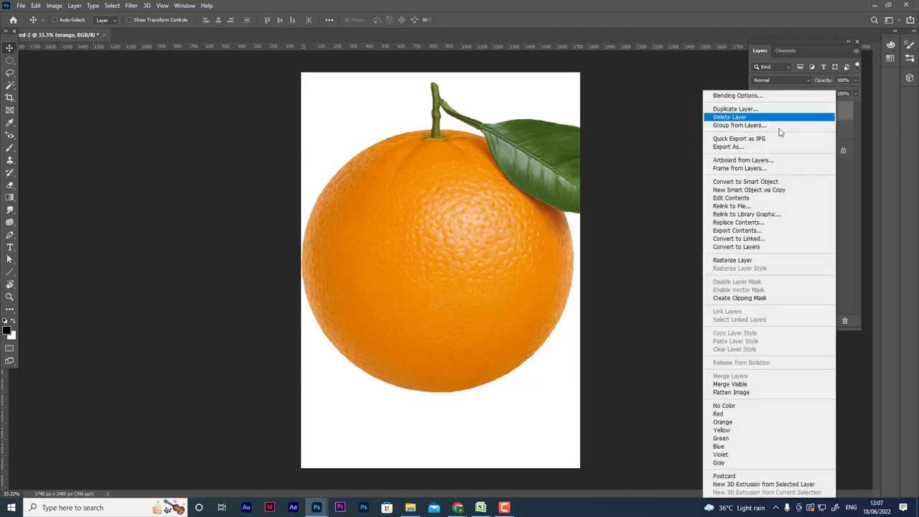
{"action": "left_click", "coordinate": [752, 300]}
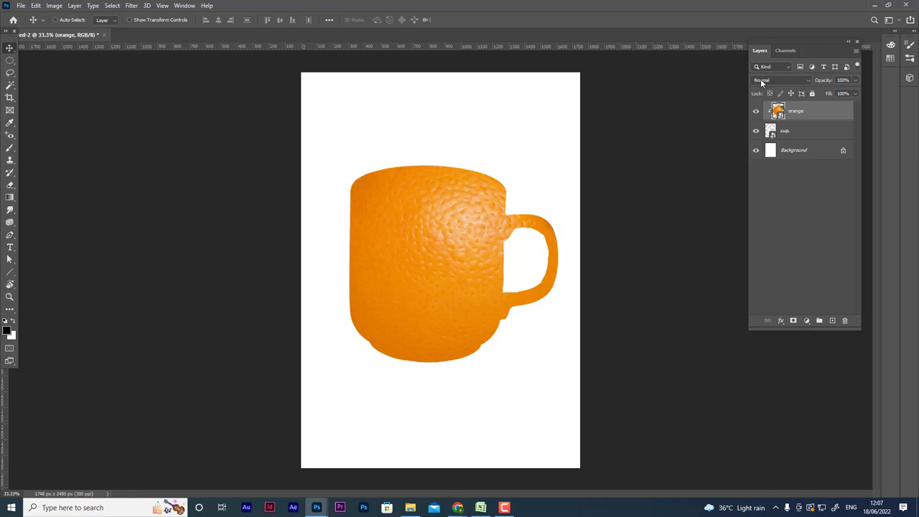
Step: Set the orange layer's blend mode to Linear Burn
{"action": "left_click", "coordinate": [788, 81]}
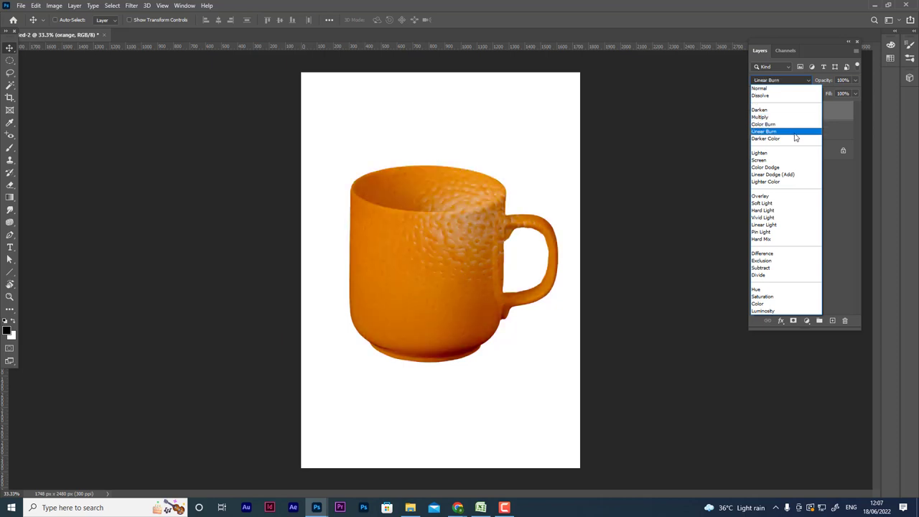
{"action": "left_click", "coordinate": [795, 132]}
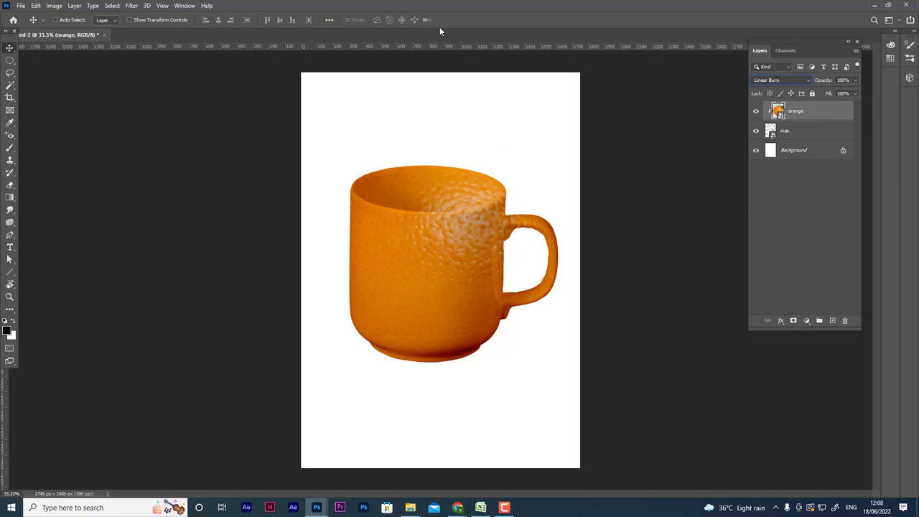
{"action": "left_click", "coordinate": [21, 5]}
{"action": "left_click", "coordinate": [32, 24]}
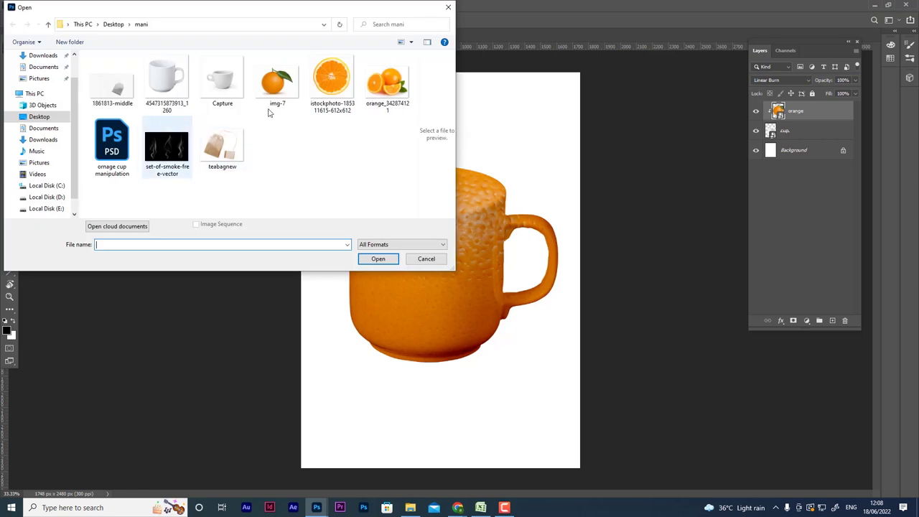
{"action": "double_click", "coordinate": [331, 103]}
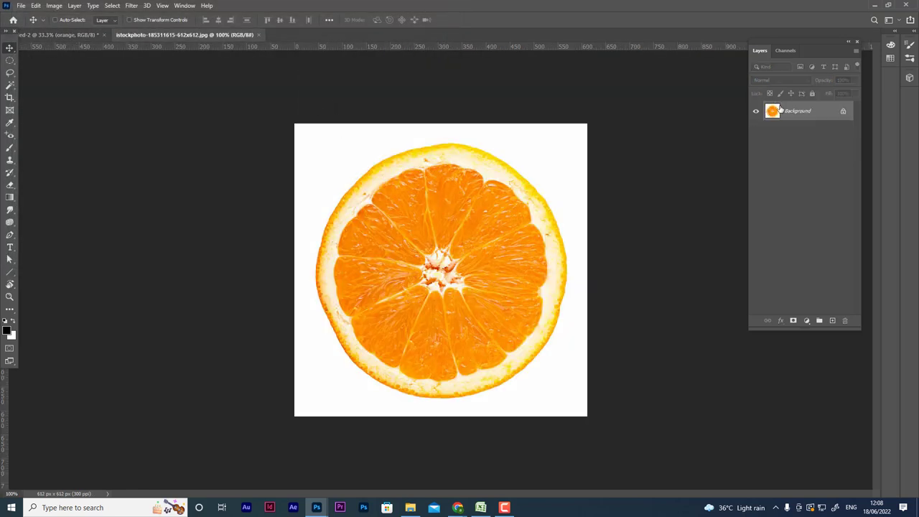
{"action": "left_click", "coordinate": [10, 85]}
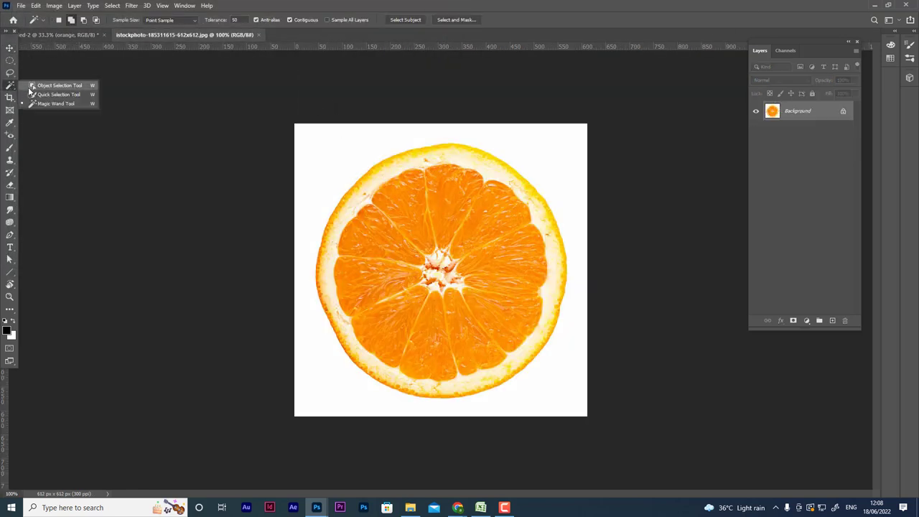
{"action": "left_click", "coordinate": [42, 104]}
{"action": "left_click", "coordinate": [314, 176]}
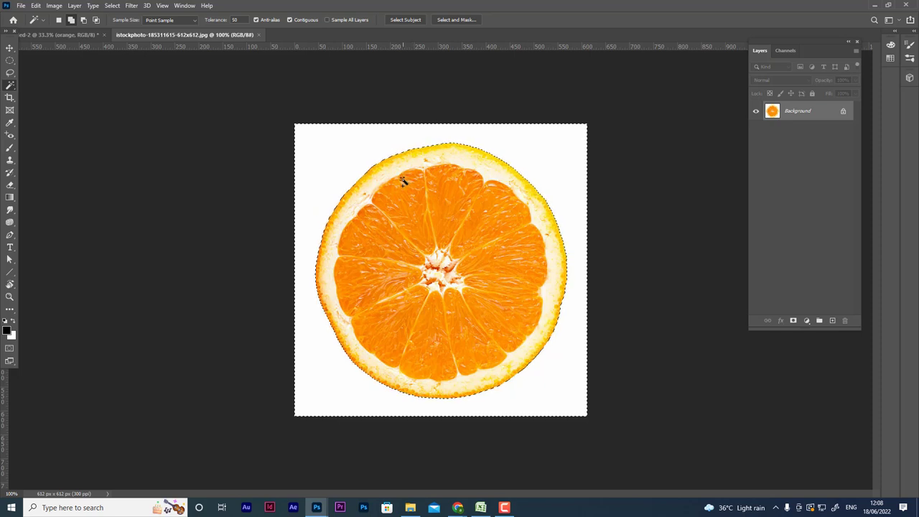
{"action": "left_click", "coordinate": [793, 320]}
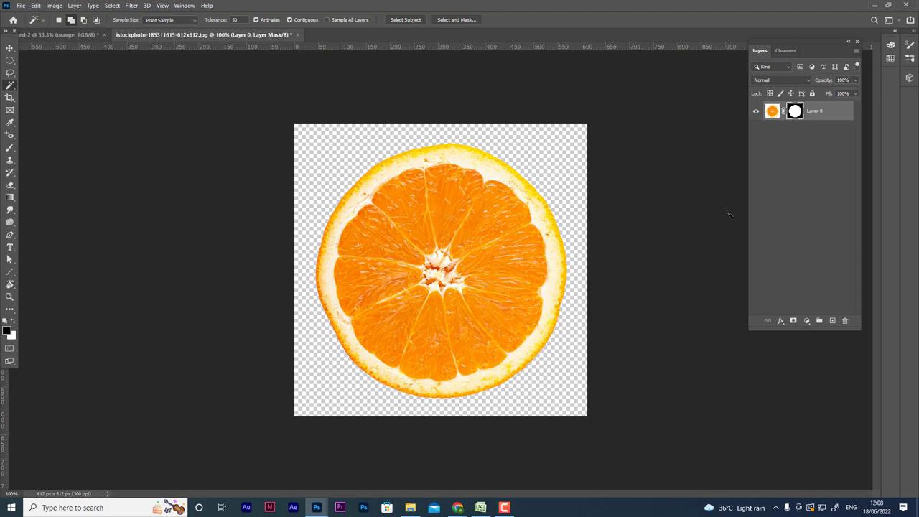
{"action": "left_click", "coordinate": [9, 47]}
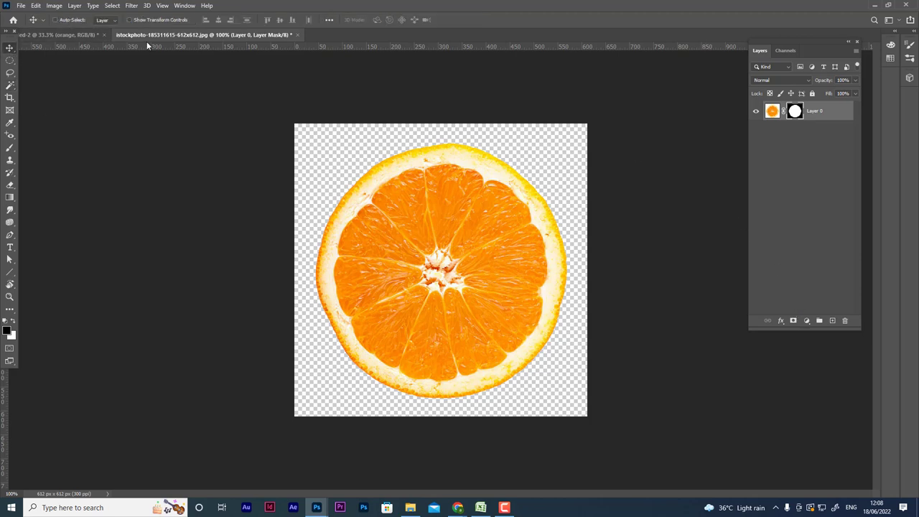
Step: Drag the masked orange slice into the A5 mug document, dropping it over the mug's rim
{"action": "left_click_drag", "start_coordinate": [149, 34], "coordinate": [323, 104]}
{"action": "mouse_move", "coordinate": [515, 208]}
{"action": "left_mouse_down"}
{"action": "mouse_move", "coordinate": [329, 257]}
{"action": "mouse_move", "coordinate": [417, 212]}
{"action": "left_mouse_up"}
{"action": "left_click", "coordinate": [605, 61]}
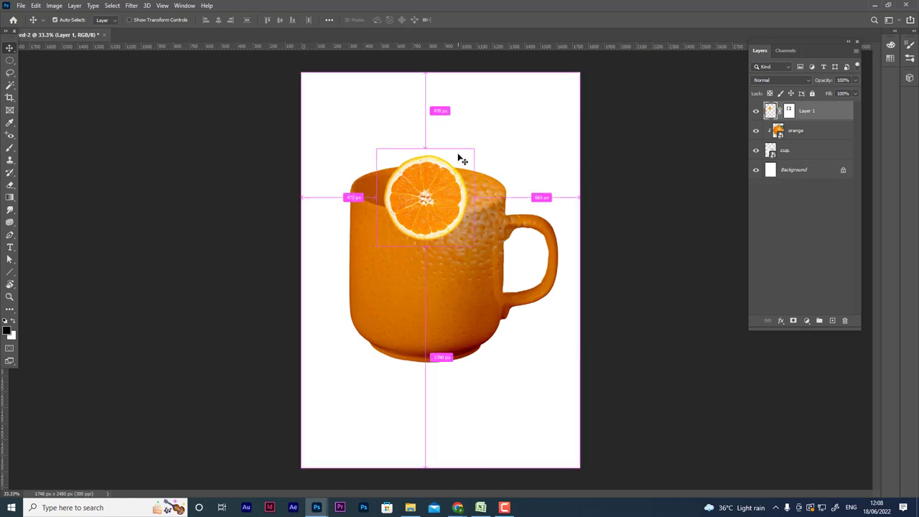
{"action": "key", "text": "ctrl+t"}
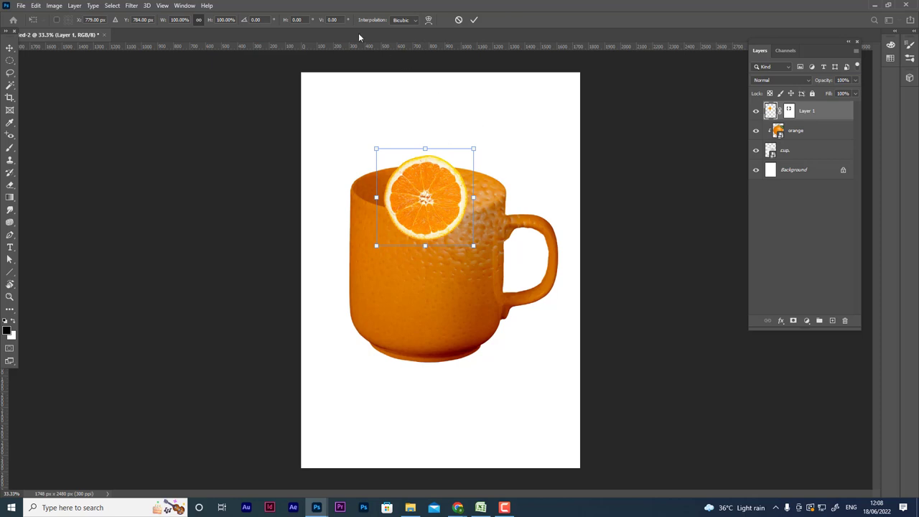
Step: Squash the orange slice to 192.97% width by 55.07% height, nudge it onto the rim, and commit
{"action": "left_click_drag", "start_coordinate": [208, 20], "coordinate": [255, 32]}
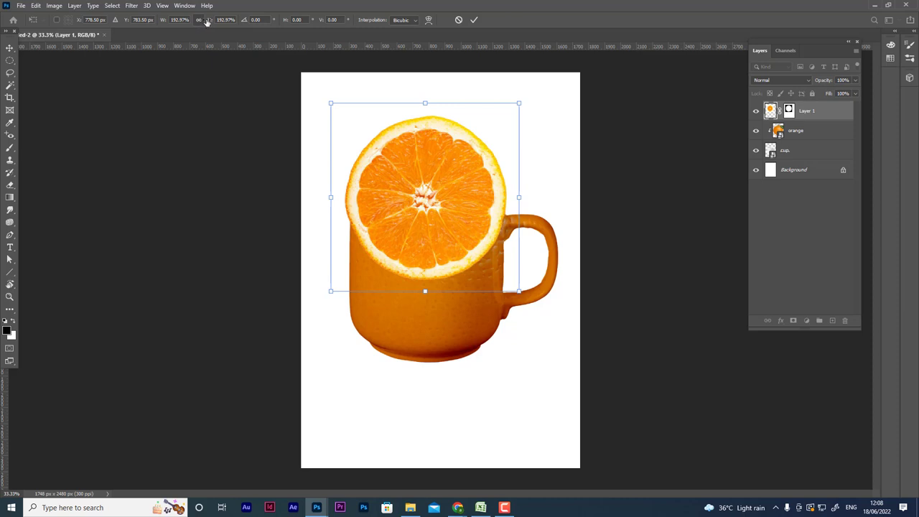
{"action": "left_click_drag", "start_coordinate": [206, 22], "coordinate": [130, 20]}
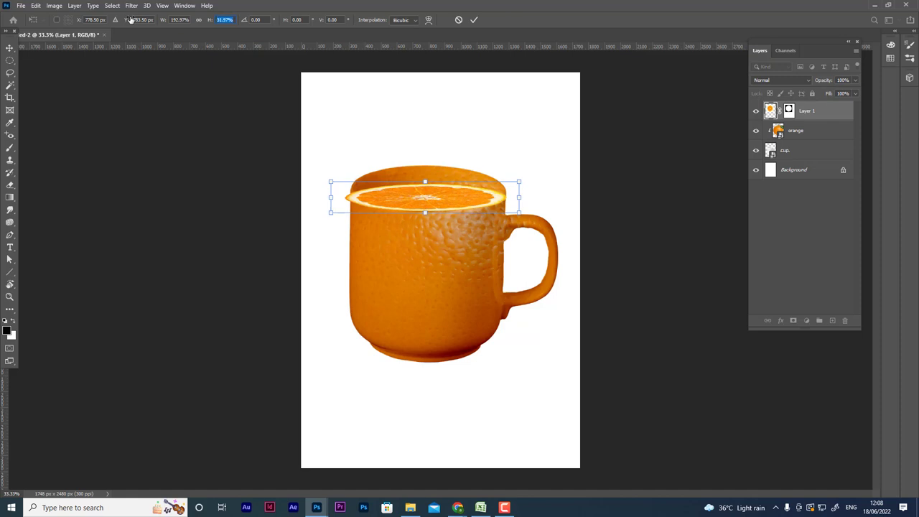
{"action": "left_click_drag", "start_coordinate": [411, 202], "coordinate": [413, 186]}
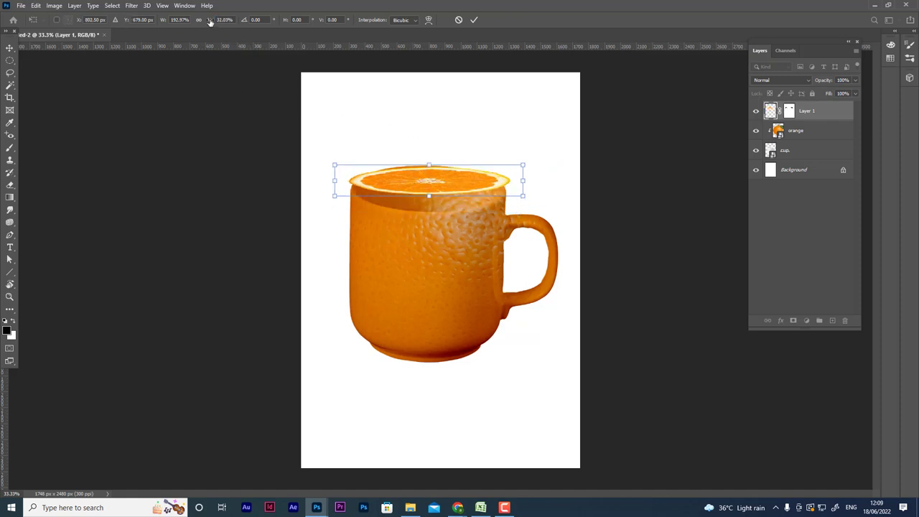
{"action": "left_click_drag", "start_coordinate": [210, 20], "coordinate": [223, 25]}
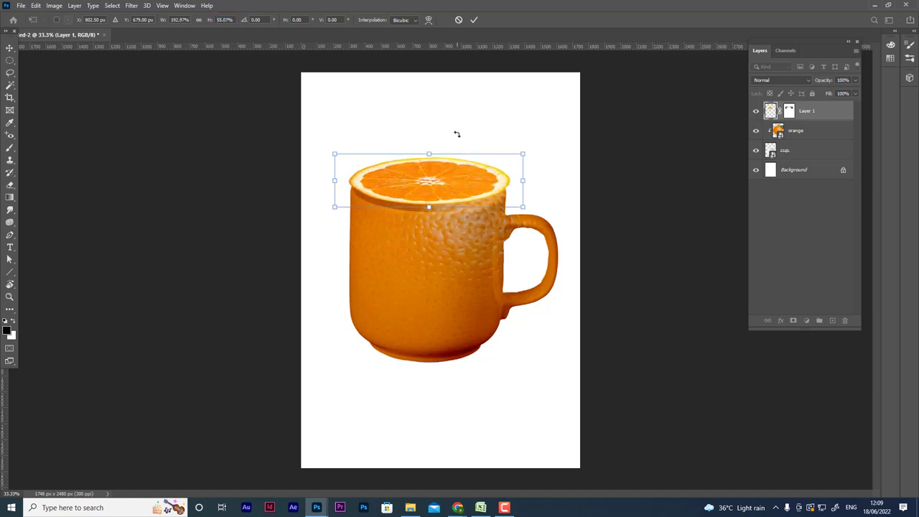
{"action": "key", "text": "Down"}
{"action": "key", "text": "Down"}
{"action": "key", "text": "Down"}
{"action": "key", "text": "Down"}
{"action": "key", "text": "Down"}
{"action": "key", "text": "Down"}
{"action": "key", "text": "Down"}
{"action": "key", "text": "Down"}
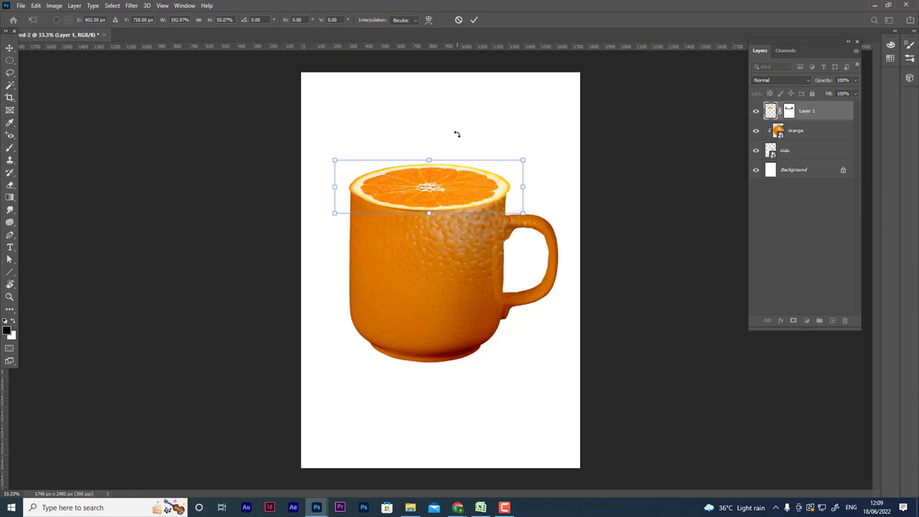
{"action": "key", "text": "Left"}
{"action": "key", "text": "Left"}
{"action": "key", "text": "Left"}
{"action": "key", "text": "Down"}
{"action": "key", "text": "Down"}
{"action": "key", "text": "Down"}
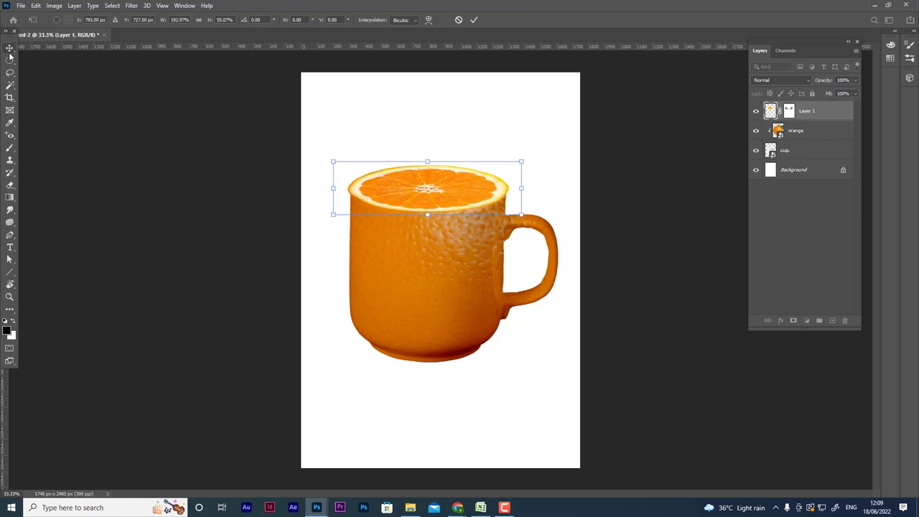
{"action": "key", "text": "Return"}
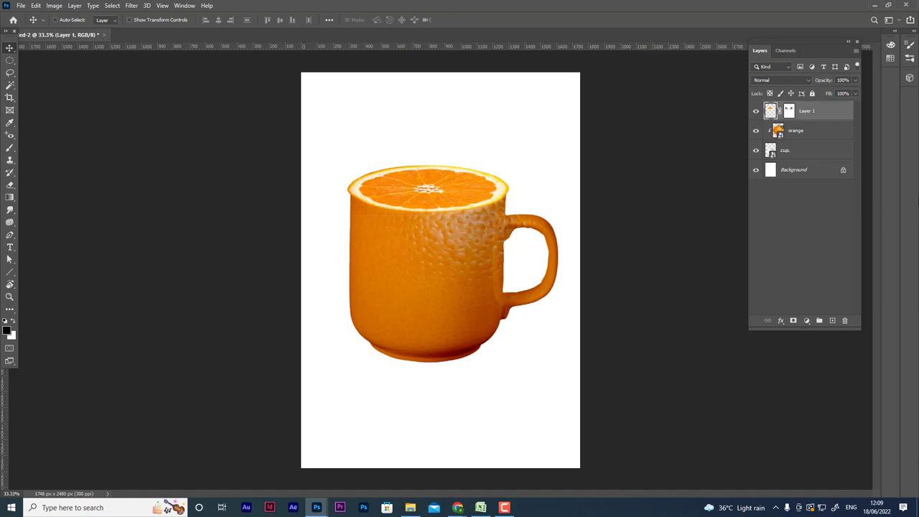
{"action": "key", "text": "ctrl+plus"}
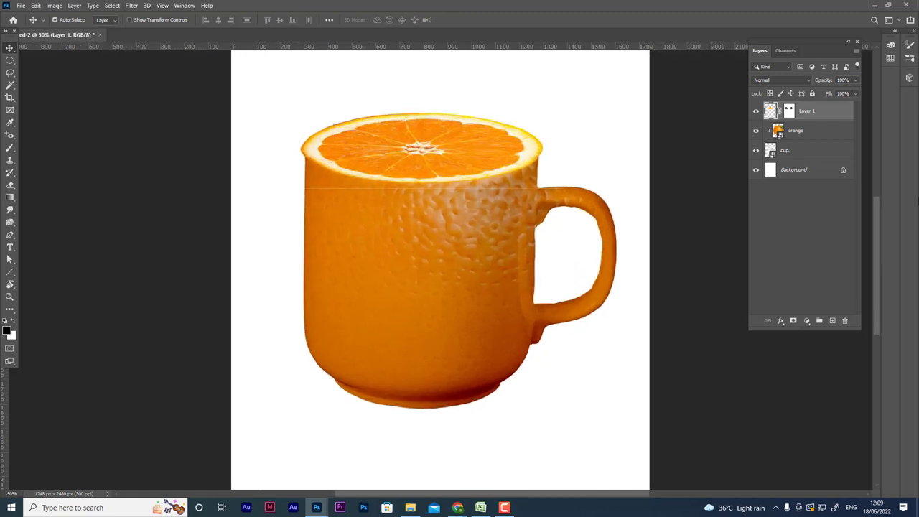
Step: Re-transform the orange top to about 101% height and nudge it upward
{"action": "key", "text": "ctrl+t"}
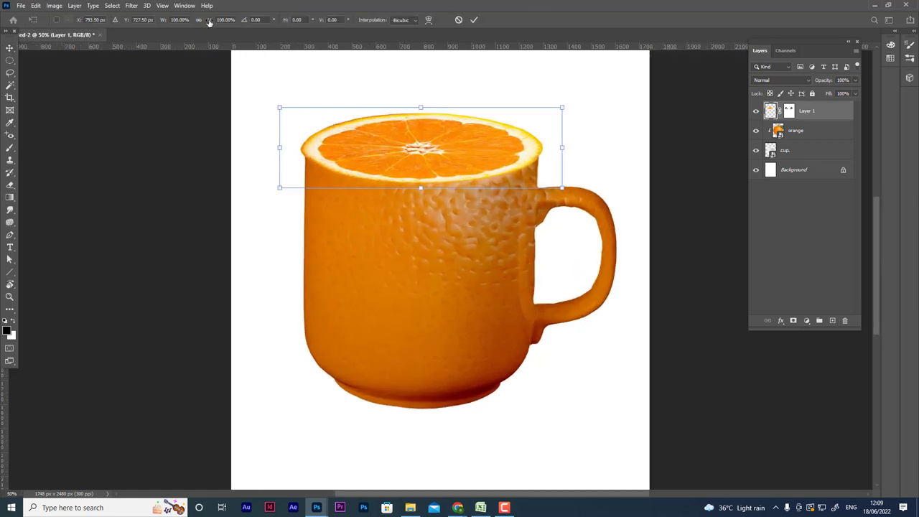
{"action": "left_click_drag", "start_coordinate": [209, 22], "coordinate": [162, 23]}
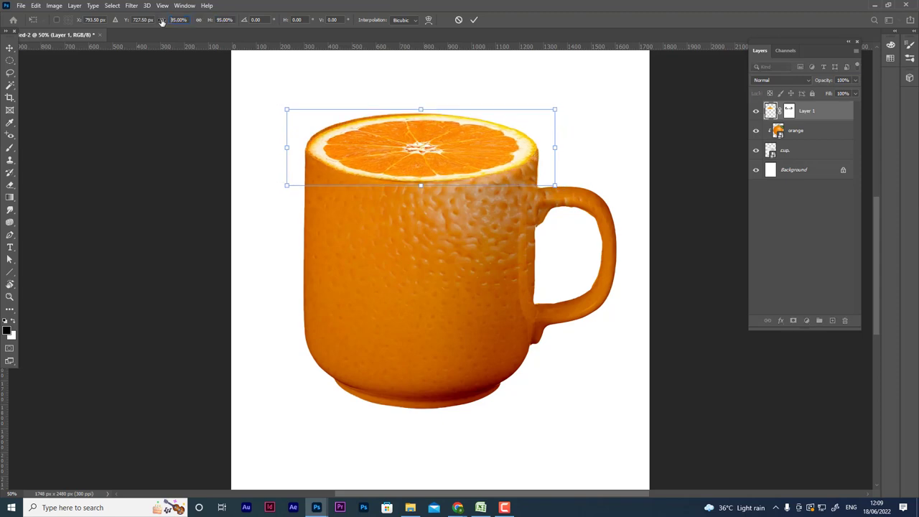
{"action": "key", "text": "Return"}
{"action": "left_click_drag", "start_coordinate": [210, 21], "coordinate": [211, 21]}
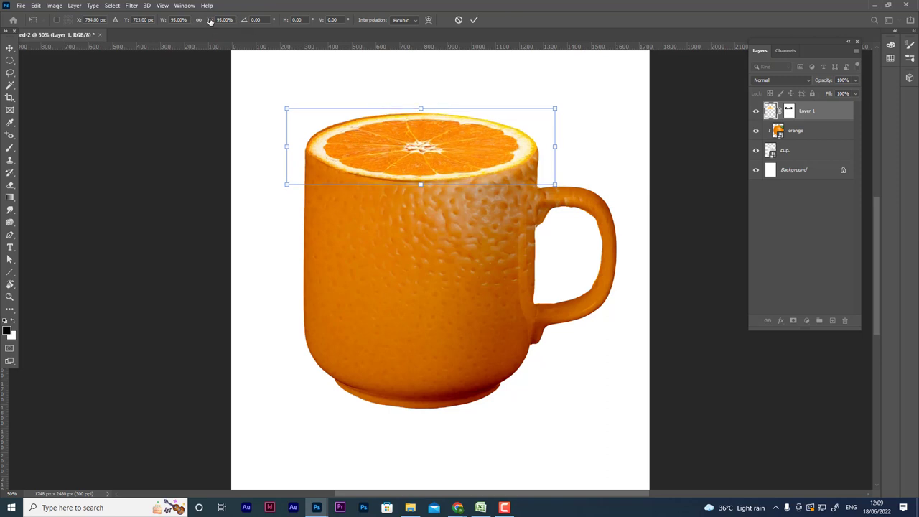
{"action": "key", "text": "Up"}
{"action": "key", "text": "Up"}
{"action": "key", "text": "Up"}
{"action": "left_click_drag", "start_coordinate": [207, 24], "coordinate": [211, 22]}
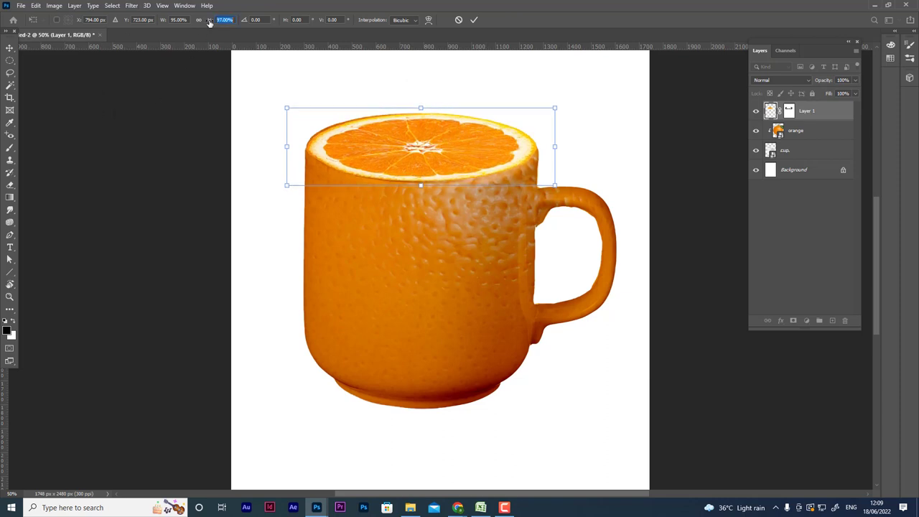
{"action": "left_click", "coordinate": [211, 23]}
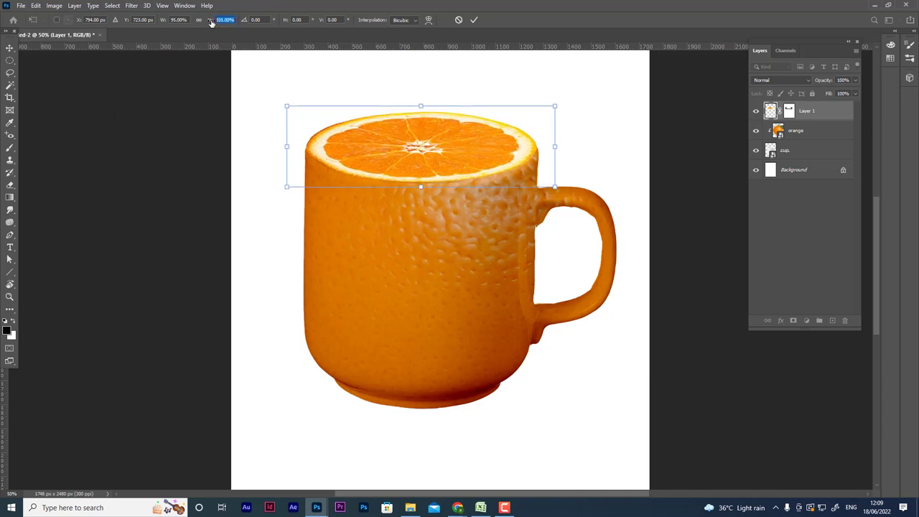
{"action": "key", "text": "Return"}
{"action": "key", "text": "Return"}
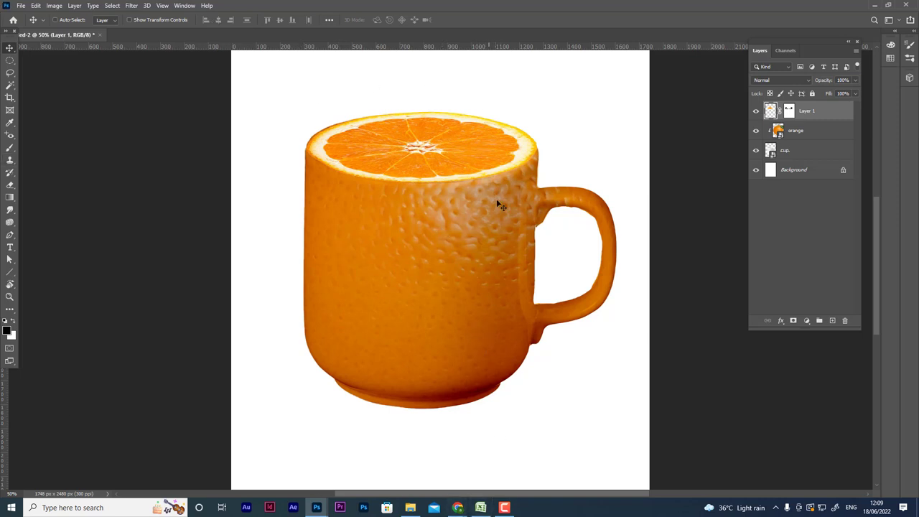
Step: Move the orange top down flush onto the mug's rim, then open the File Open dialog
{"action": "left_click_drag", "start_coordinate": [499, 204], "coordinate": [494, 242]}
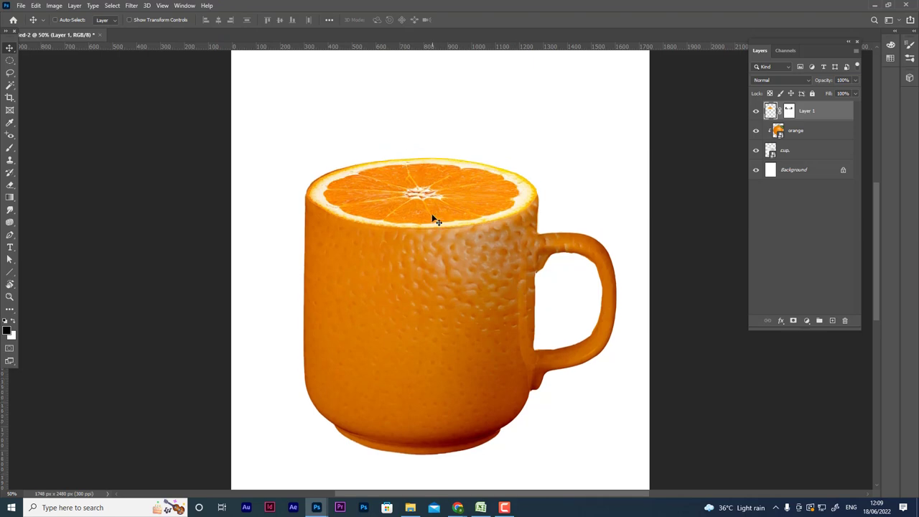
{"action": "key", "text": "ctrl+plus"}
{"action": "key", "text": "ctrl"}
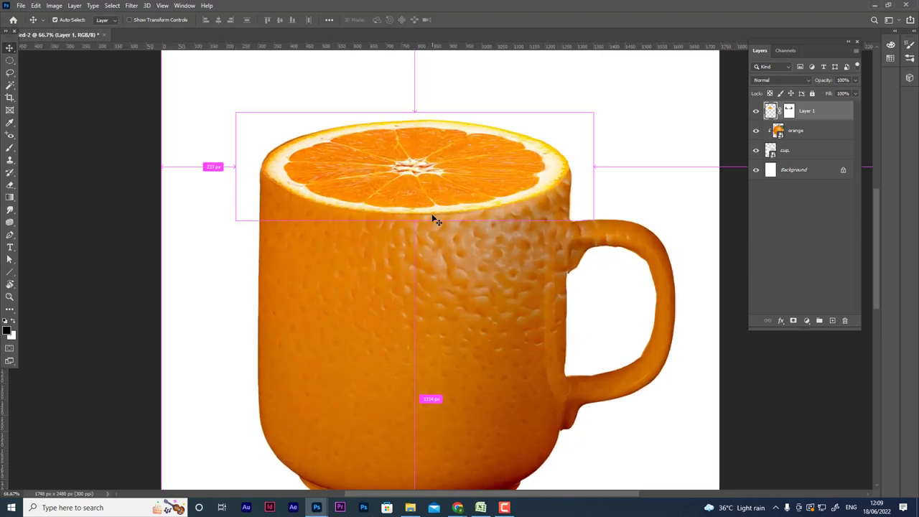
{"action": "key", "text": "ctrl+minus"}
{"action": "key", "text": "ctrl+minus"}
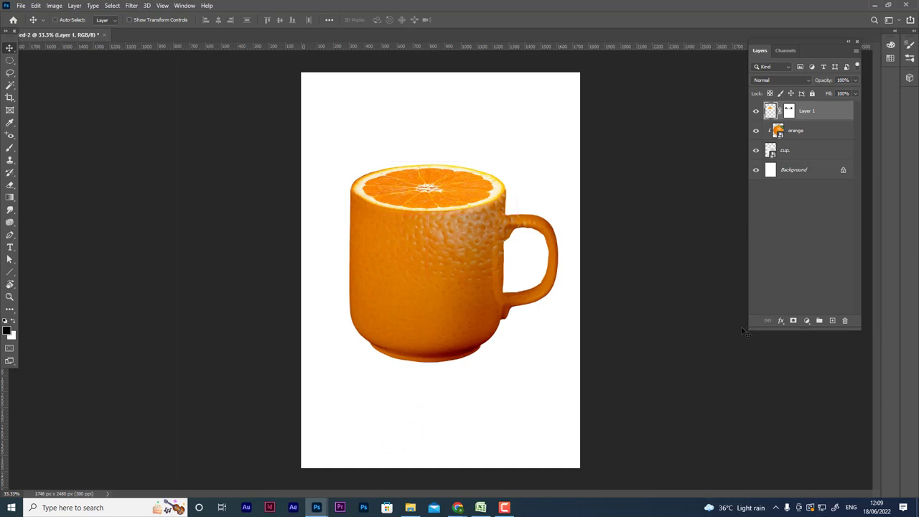
{"action": "left_click", "coordinate": [21, 5]}
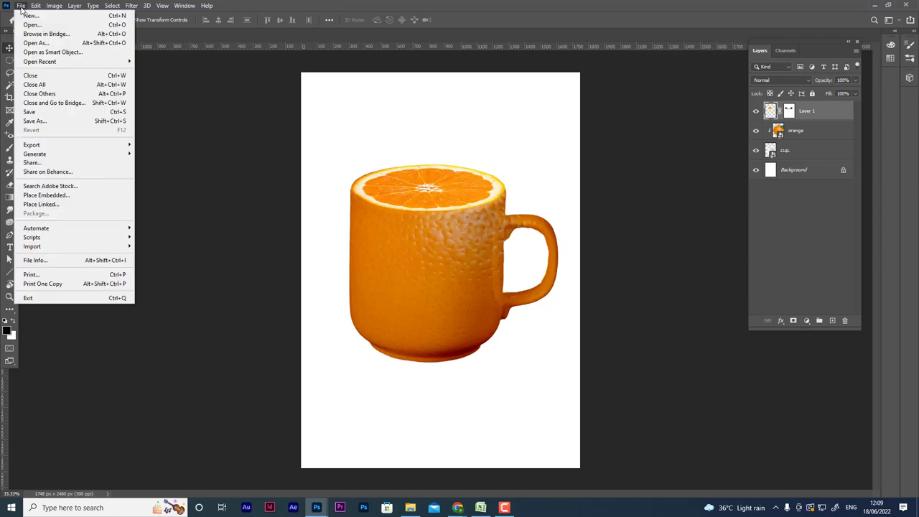
{"action": "left_click", "coordinate": [31, 24]}
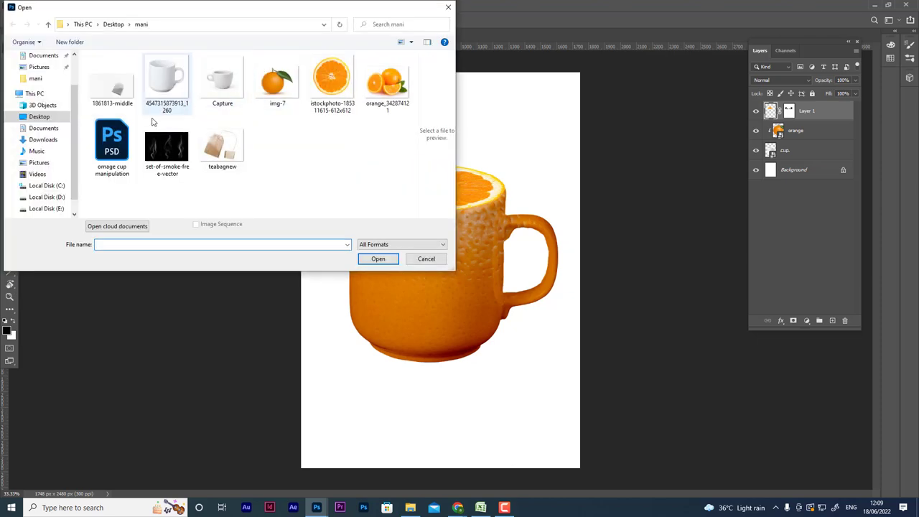
Step: Open set-of-smoke-free-vector.jpg and crop it to the leftmost smoke wisp at 108 × 200 px
{"action": "double_click", "coordinate": [151, 146]}
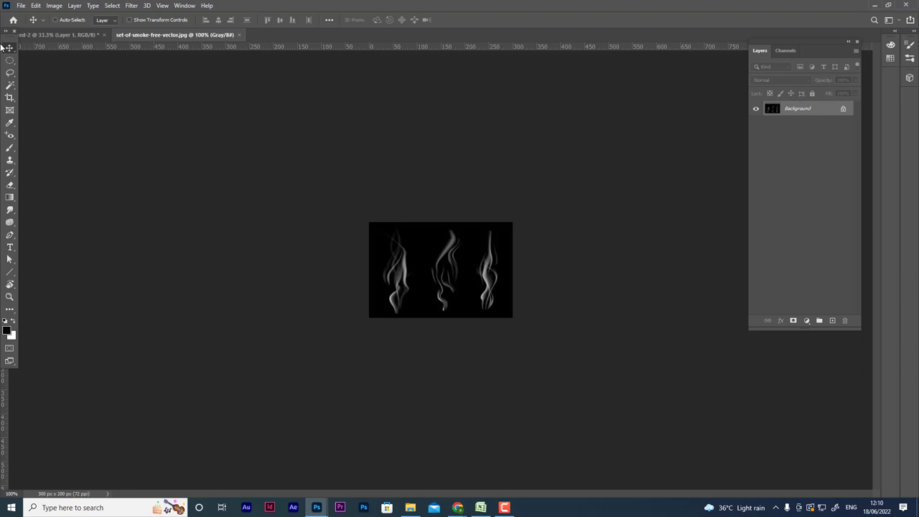
{"action": "key", "text": "c"}
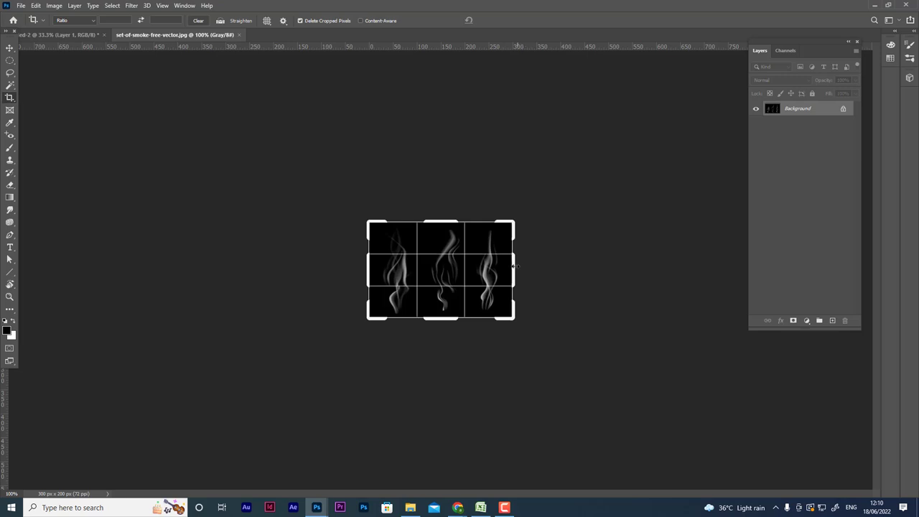
{"action": "left_click_drag", "start_coordinate": [524, 270], "coordinate": [474, 258]}
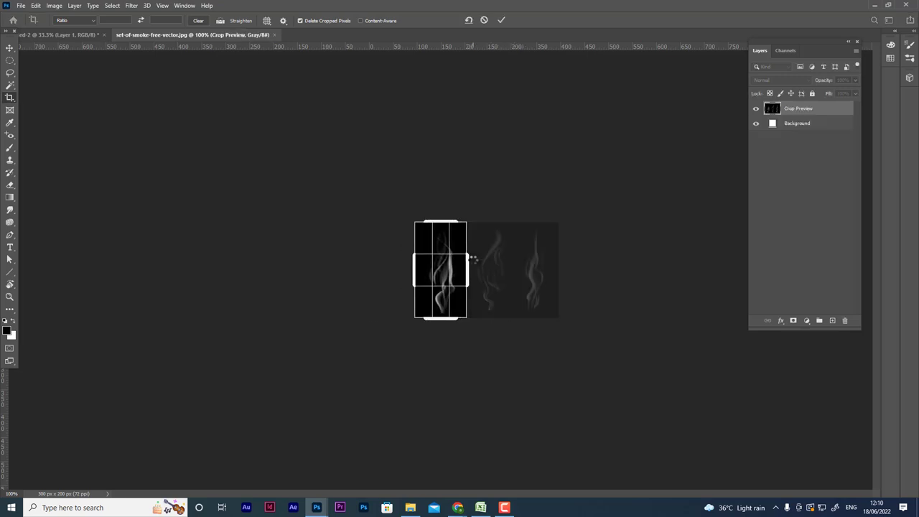
{"action": "key", "text": "Return"}
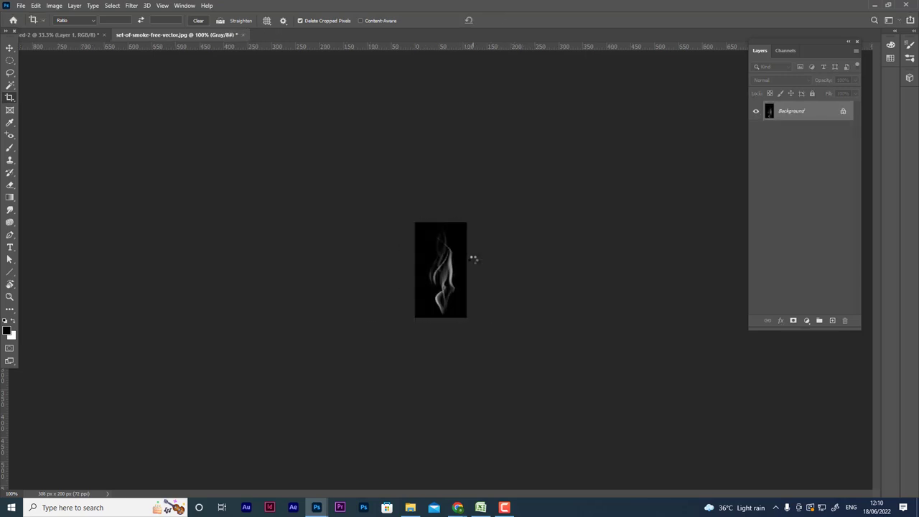
Step: Move the cropped smoke wisp into the mug document as Layer 2
{"action": "key", "text": "v"}
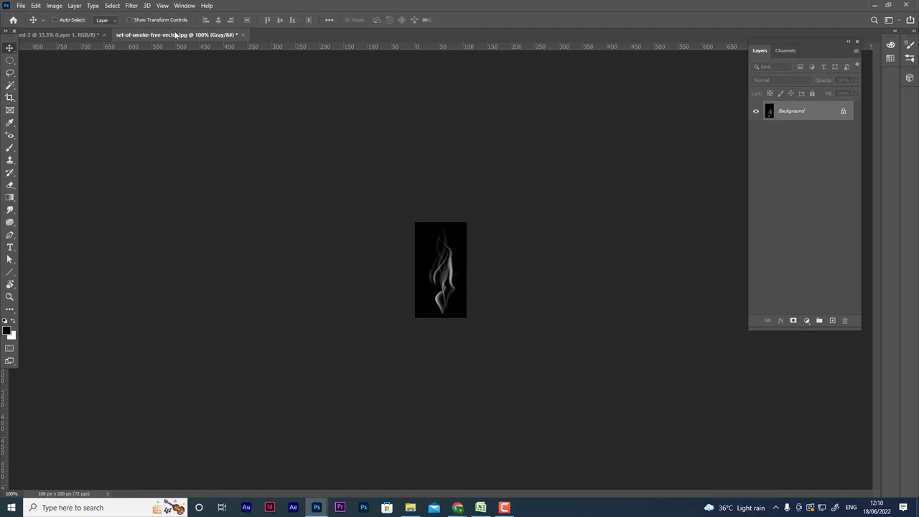
{"action": "left_click_drag", "start_coordinate": [177, 34], "coordinate": [381, 60]}
{"action": "left_click_drag", "start_coordinate": [390, 135], "coordinate": [423, 179]}
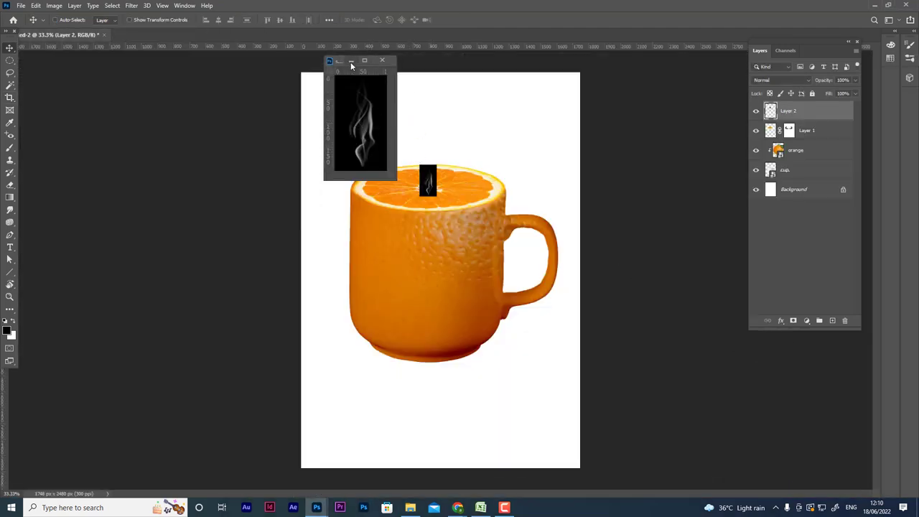
{"action": "left_click", "coordinate": [382, 60]}
Step: Enlarge the smoke layer and raise it above the mug's orange rim
{"action": "key", "text": "ctrl+t"}
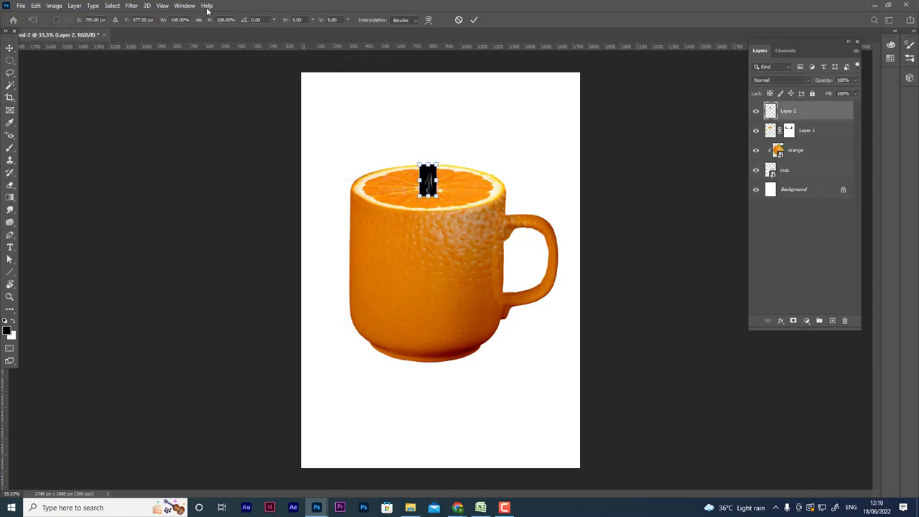
{"action": "left_click", "coordinate": [226, 19]}
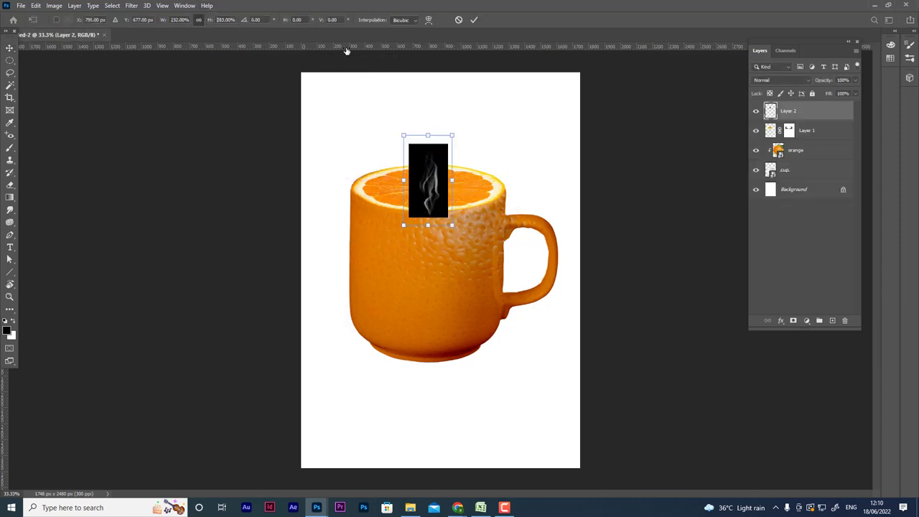
{"action": "scroll", "coordinate": [229, 19], "scroll_direction": "up", "scroll_amount": 10}
{"action": "left_click_drag", "start_coordinate": [457, 233], "coordinate": [457, 211]}
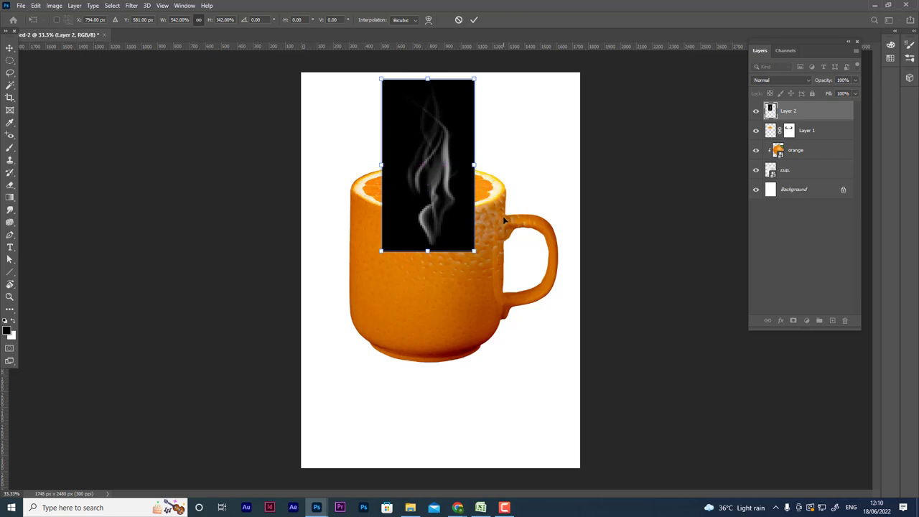
{"action": "key", "text": "Return"}
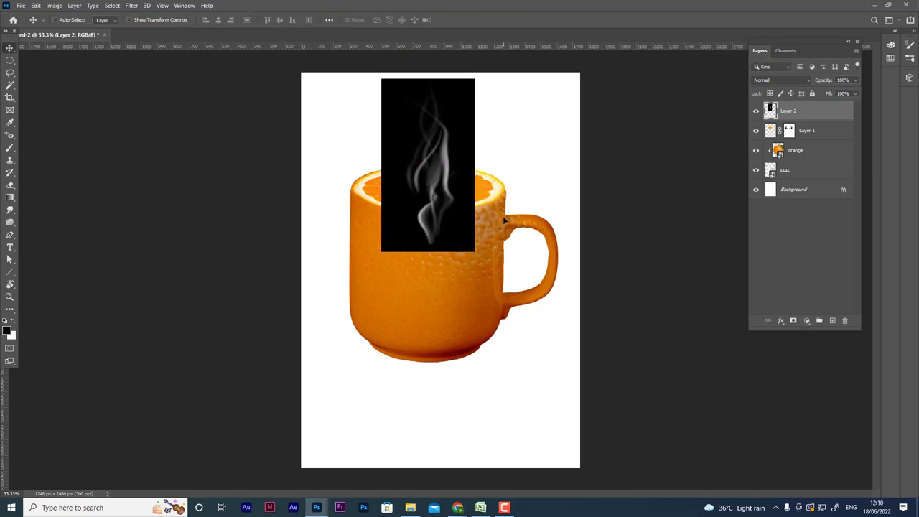
Step: Set the smoke layer to Screen, mask it off the mug body, then select the Background layer
{"action": "left_click", "coordinate": [805, 80]}
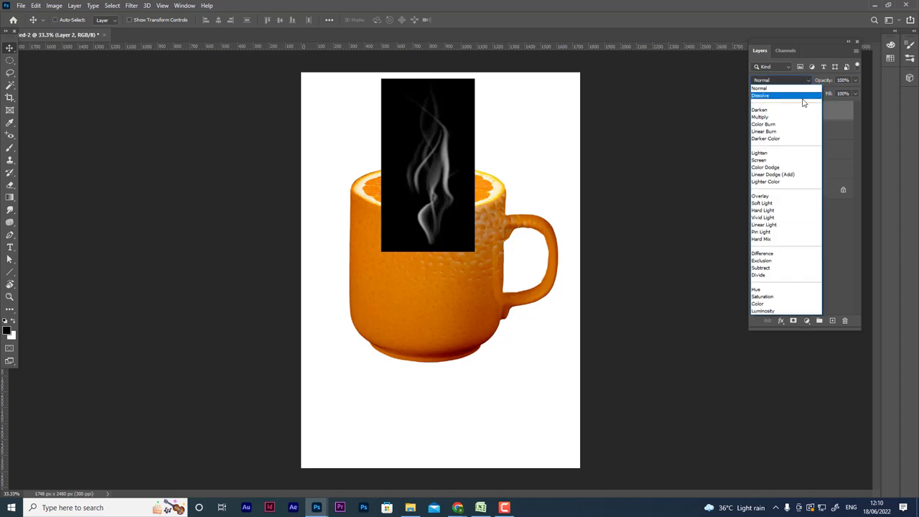
{"action": "left_click", "coordinate": [791, 161]}
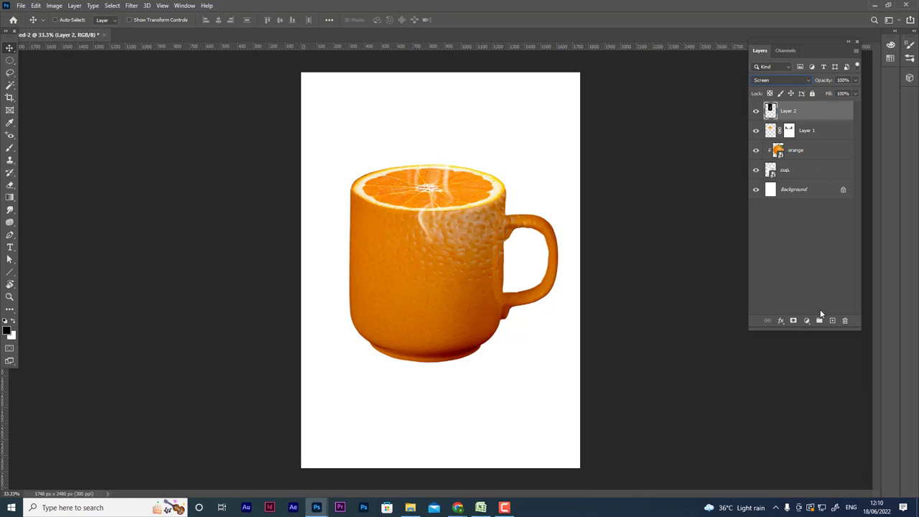
{"action": "left_click", "coordinate": [794, 321]}
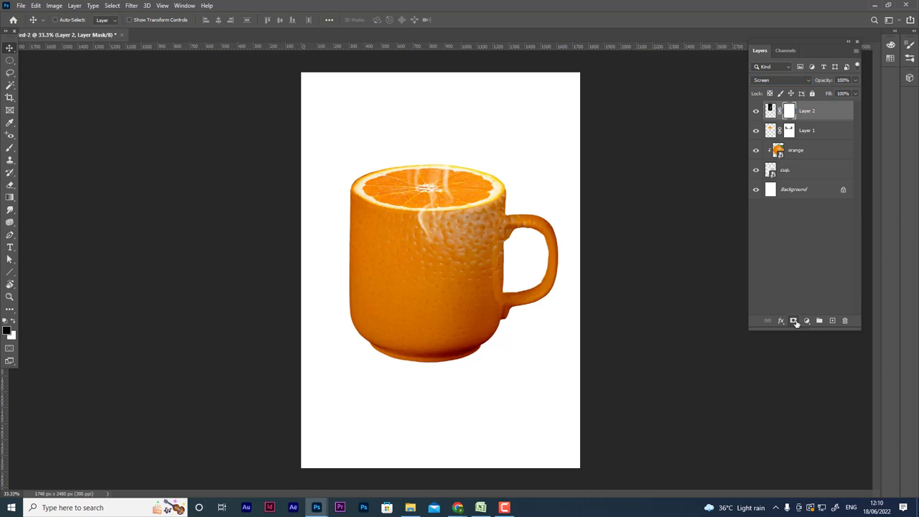
{"action": "key", "text": "b"}
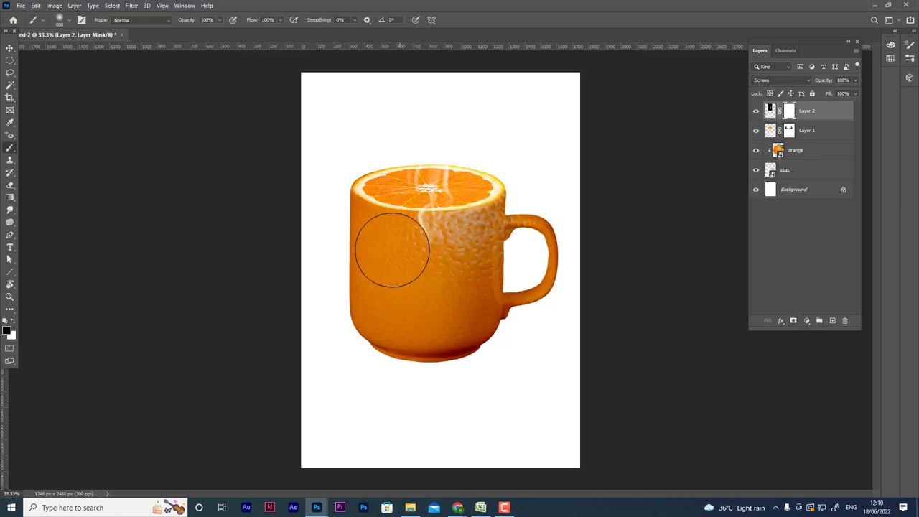
{"action": "left_click_drag", "start_coordinate": [411, 252], "coordinate": [559, 254]}
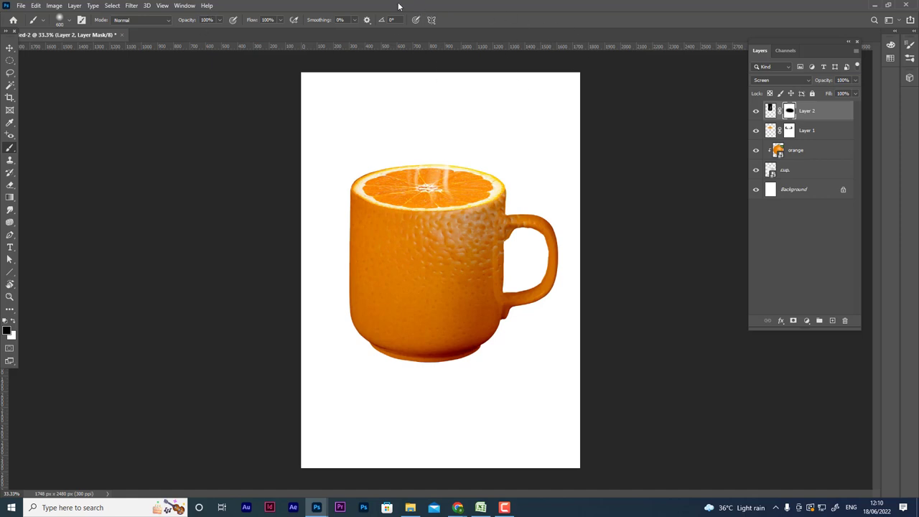
{"action": "left_click", "coordinate": [10, 47]}
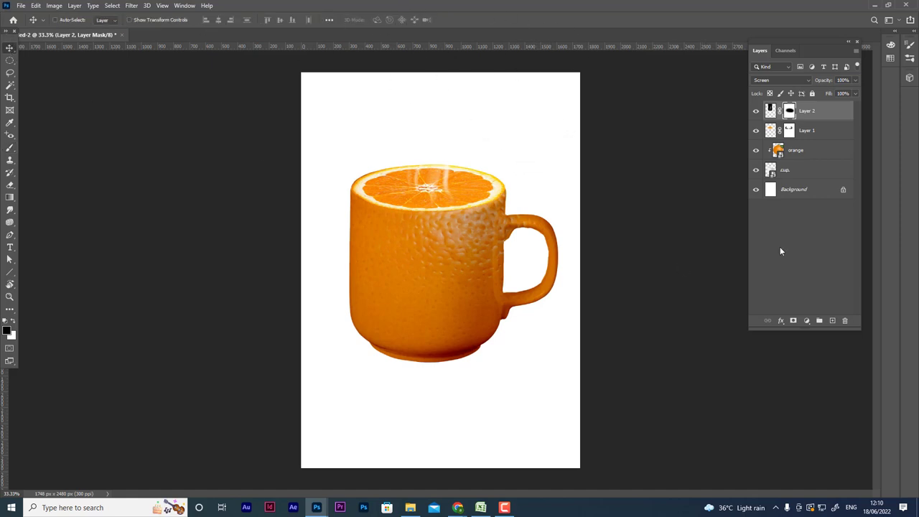
{"action": "left_click", "coordinate": [810, 192]}
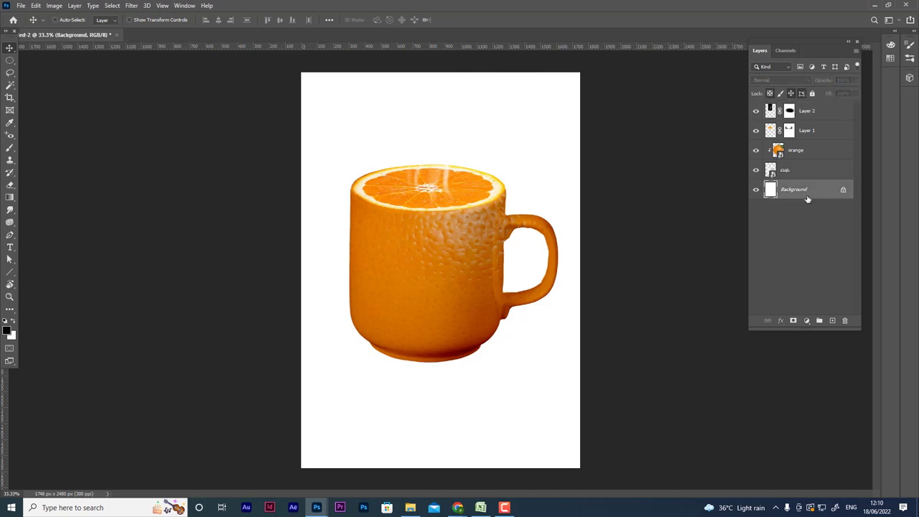
Step: Sample an orange from the mug with the Eyedropper and fill the background, then undo the fill
{"action": "left_click", "coordinate": [9, 123]}
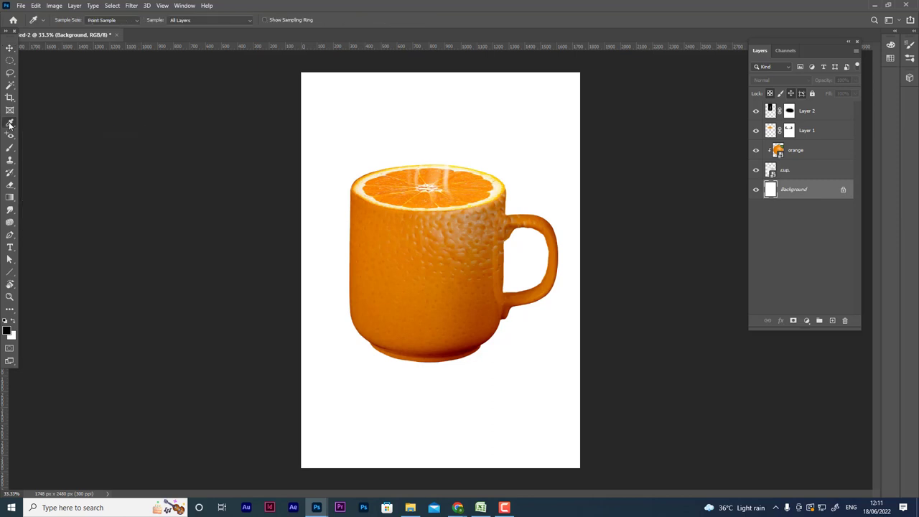
{"action": "right_click", "coordinate": [9, 124]}
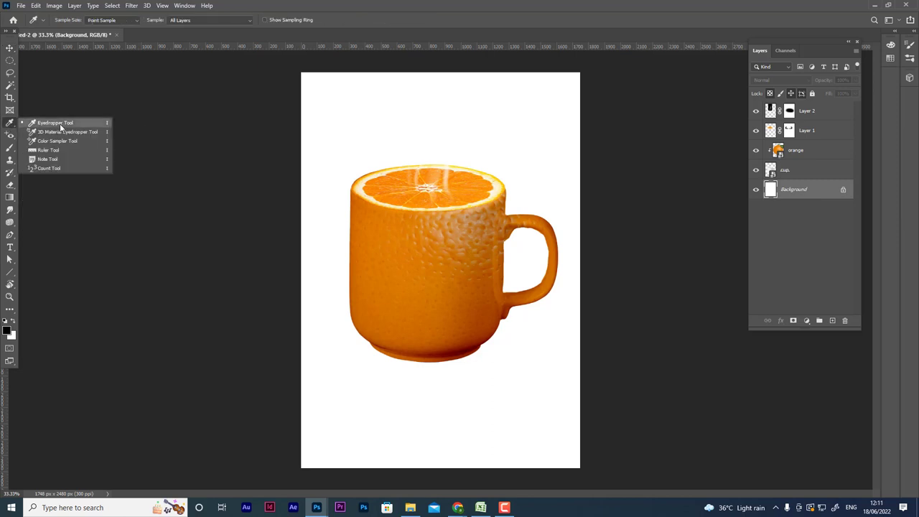
{"action": "left_click", "coordinate": [60, 123]}
{"action": "left_click", "coordinate": [454, 225]}
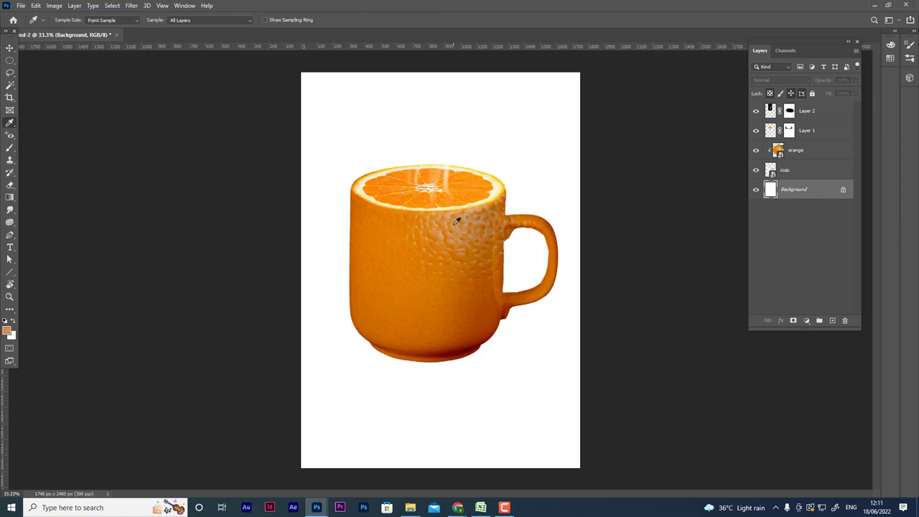
{"action": "left_click", "coordinate": [432, 256]}
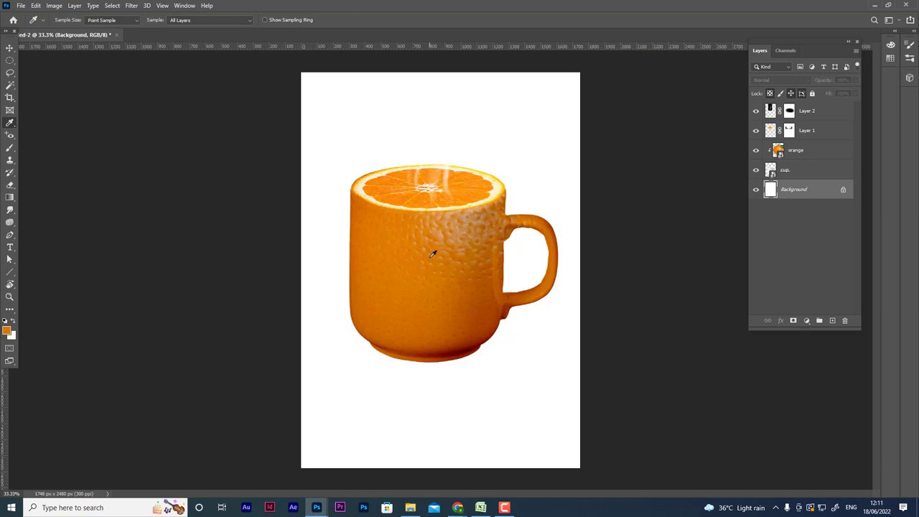
{"action": "left_click", "coordinate": [374, 214]}
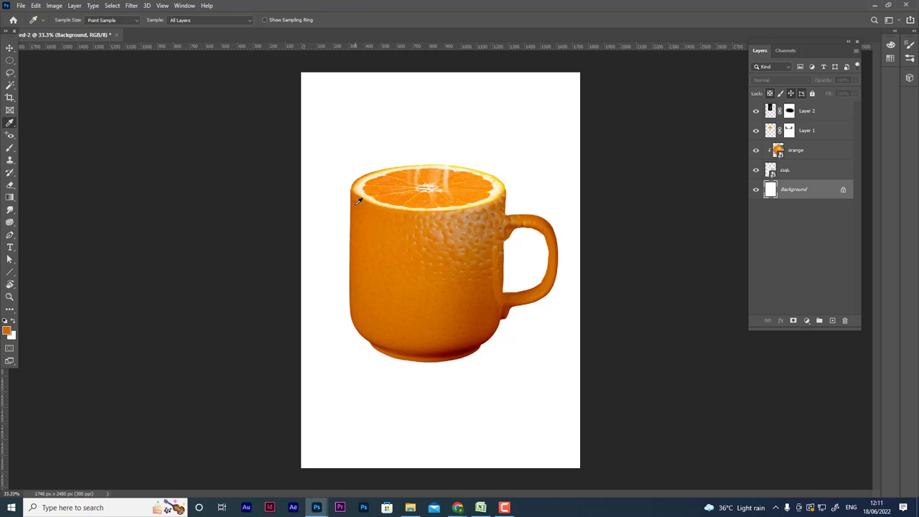
{"action": "left_click", "coordinate": [415, 198]}
{"action": "key", "text": "alt+BackSpace"}
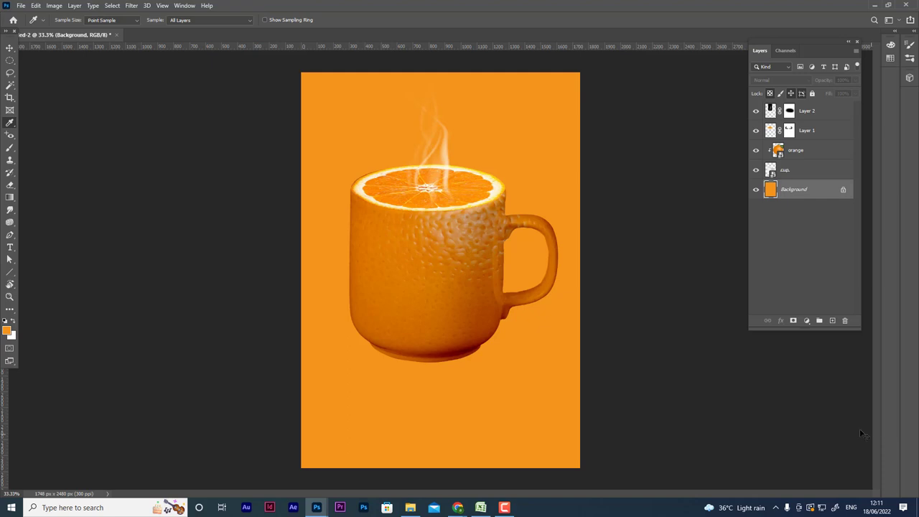
{"action": "key", "text": "ctrl+z"}
Step: Resample a brighter orange from the upper mug and fill the Background layer with it
{"action": "left_click", "coordinate": [505, 189]}
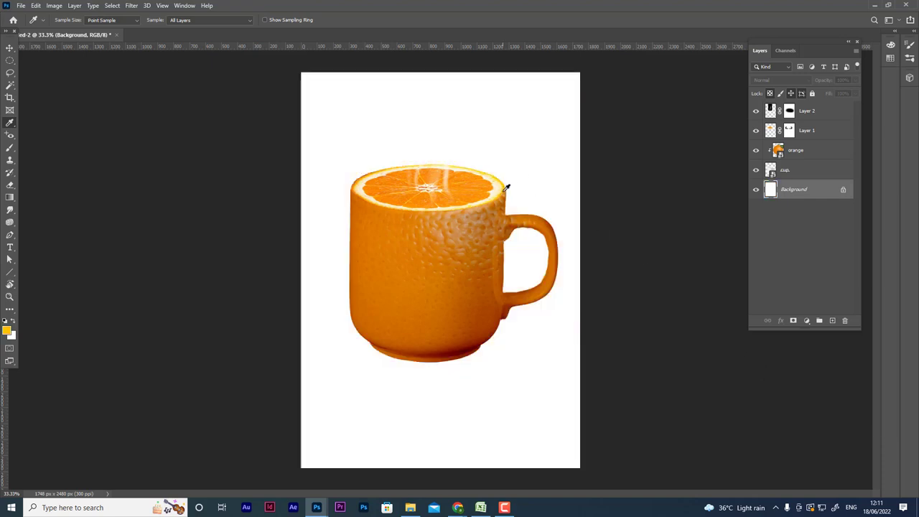
{"action": "left_click", "coordinate": [491, 205]}
{"action": "left_click", "coordinate": [488, 231]}
{"action": "left_click", "coordinate": [455, 287]}
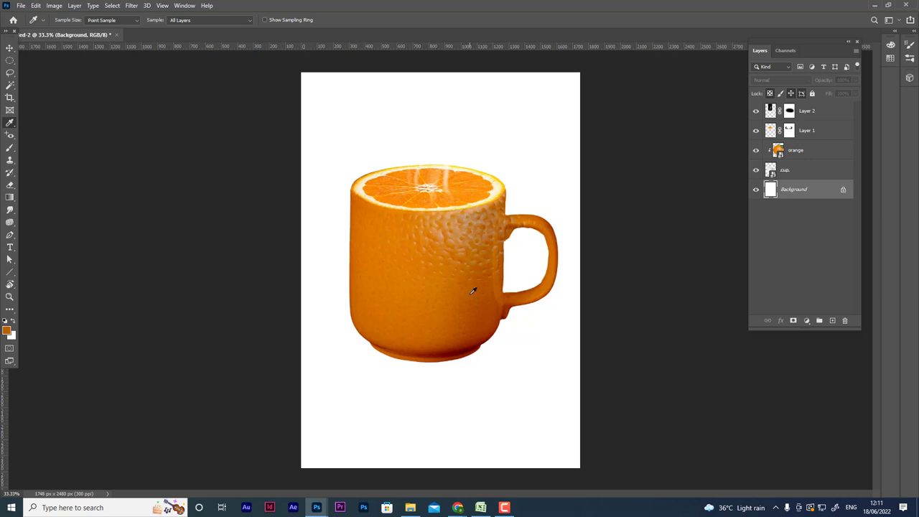
{"action": "left_click", "coordinate": [552, 297]}
{"action": "left_click", "coordinate": [538, 221]}
{"action": "left_click", "coordinate": [509, 211]}
{"action": "left_click", "coordinate": [498, 214]}
{"action": "left_click", "coordinate": [436, 238]}
{"action": "key", "text": "alt+BackSpace"}
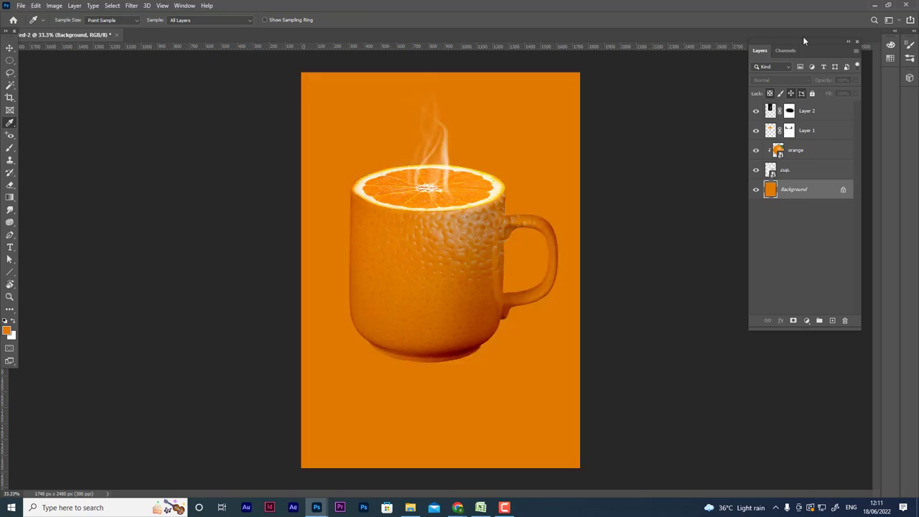
{"action": "left_click", "coordinate": [10, 47]}
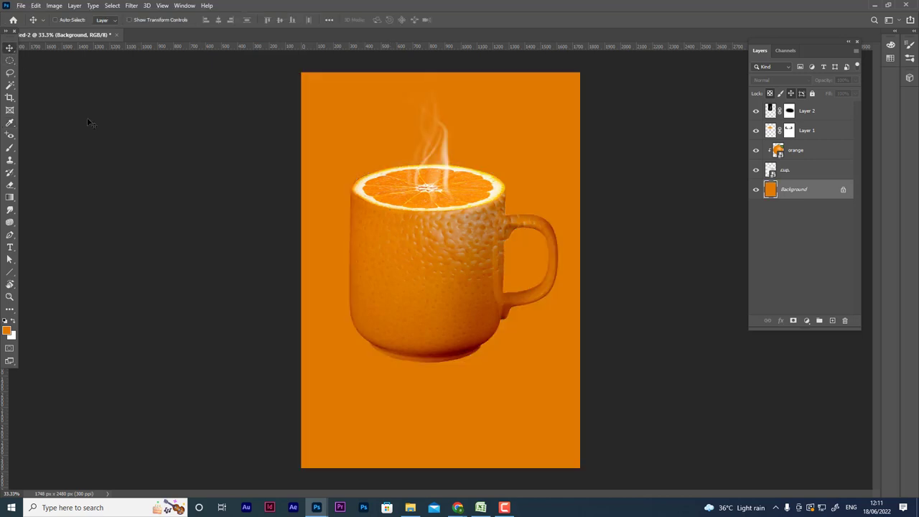
Step: Paint one 2500 px soft white brush dab behind the mug on a new Layer 3
{"action": "left_click", "coordinate": [831, 321]}
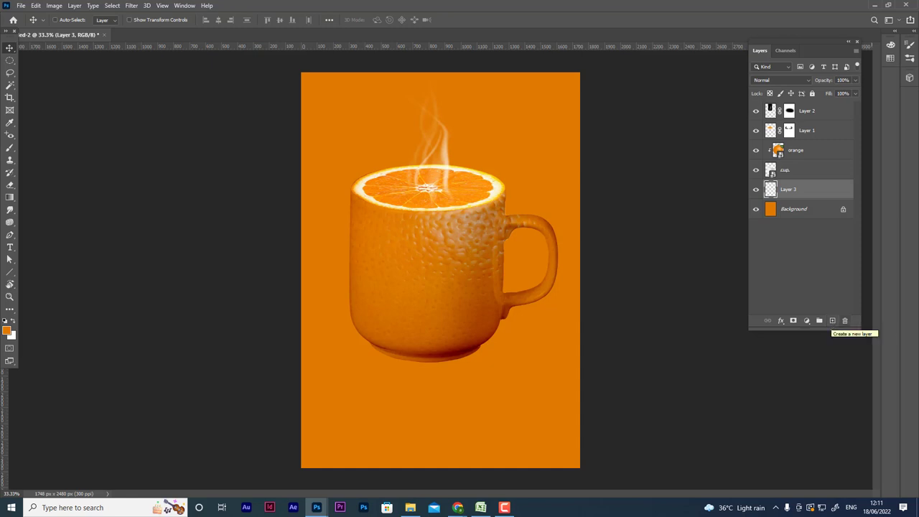
{"action": "key", "text": "b"}
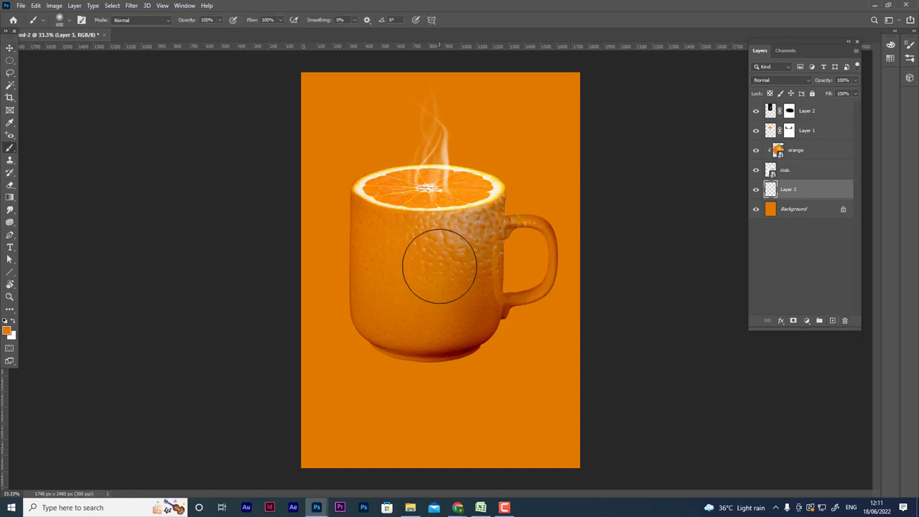
{"action": "key", "text": "bracketright"}
{"action": "key", "text": "bracketright"}
{"action": "key", "text": "bracketright"}
{"action": "key", "text": "bracketright"}
{"action": "key", "text": "bracketright"}
{"action": "key", "text": "bracketright"}
{"action": "key", "text": "bracketright"}
{"action": "key", "text": "bracketright"}
{"action": "key", "text": "bracketright"}
{"action": "key", "text": "bracketright"}
{"action": "key", "text": "bracketright"}
{"action": "key", "text": "bracketright"}
{"action": "key", "text": "bracketright"}
{"action": "key", "text": "bracketright"}
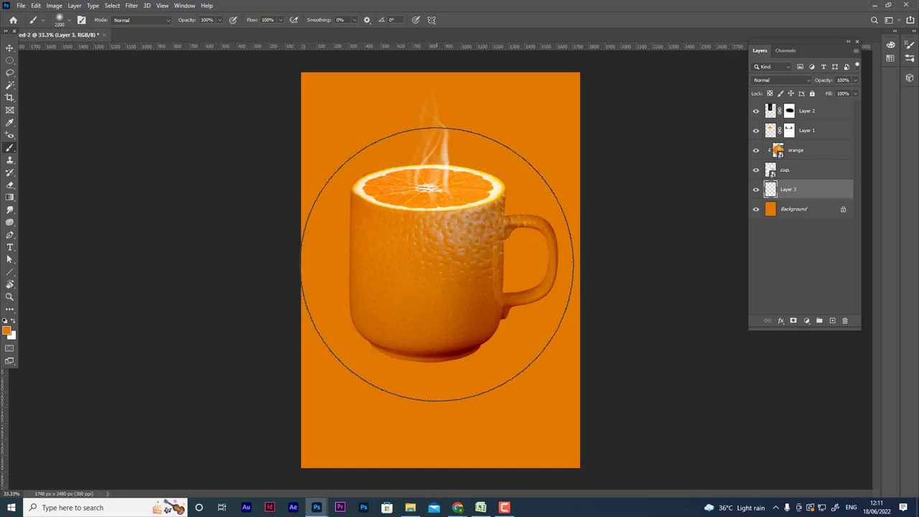
{"action": "left_click", "coordinate": [12, 322]}
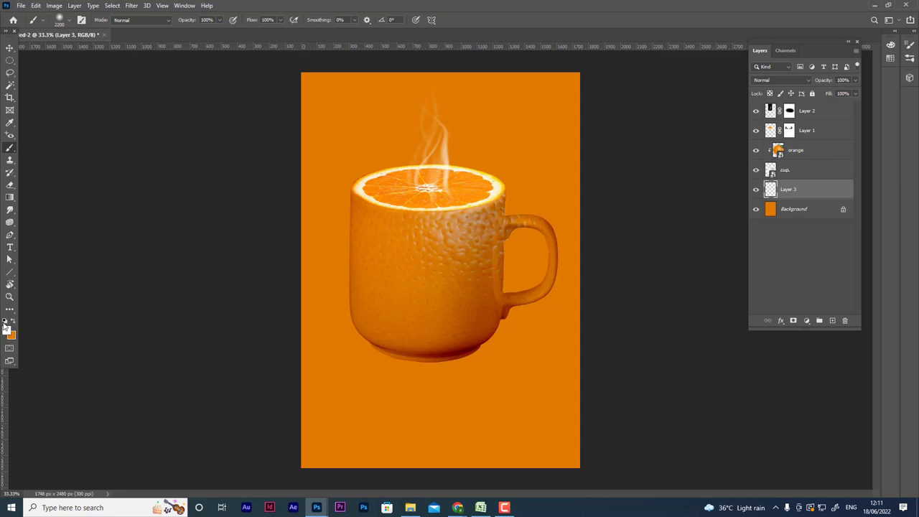
{"action": "key", "text": "bracketright"}
{"action": "key", "text": "bracketright"}
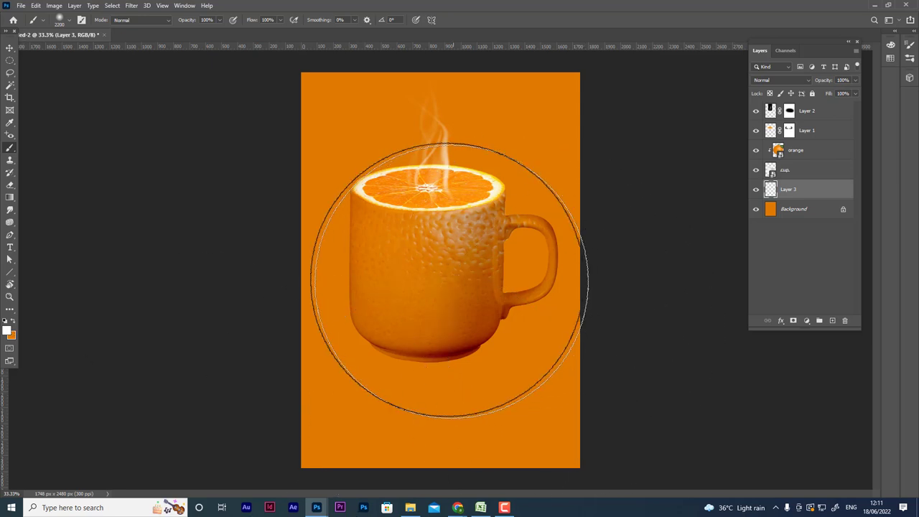
{"action": "key", "text": "bracketright"}
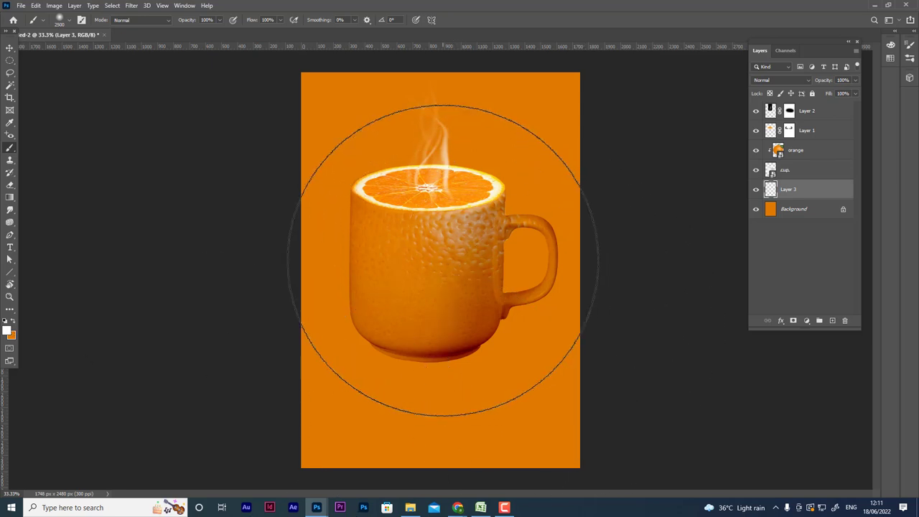
{"action": "left_click", "coordinate": [443, 260]}
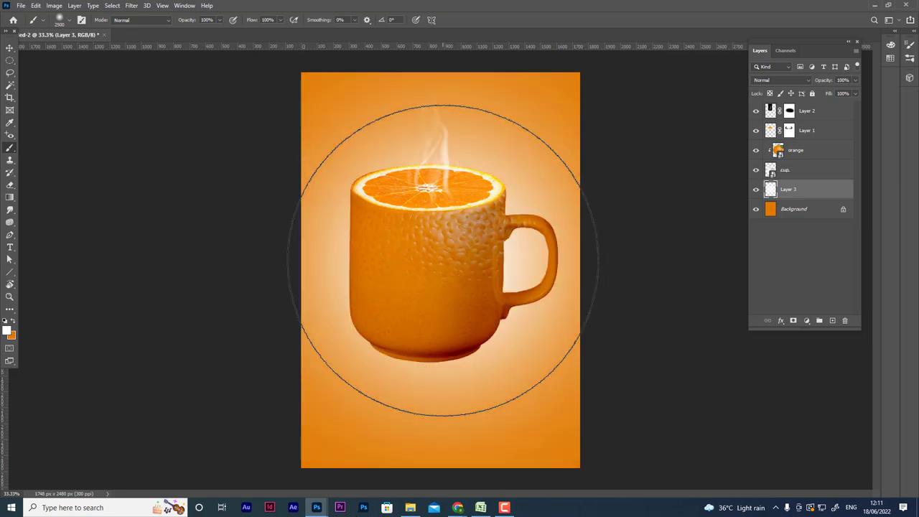
{"action": "key", "text": "v"}
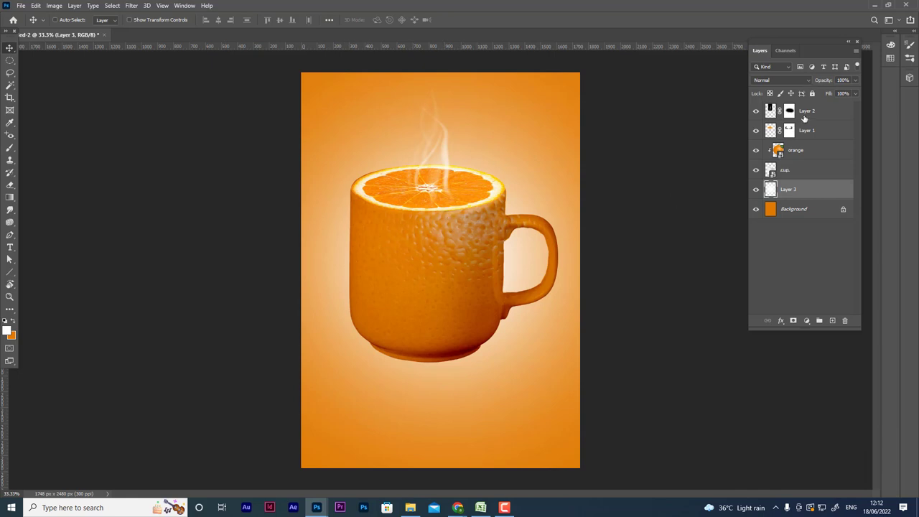
Step: Unlock the Background and group the cup, orange and smoke layers into Group 1
{"action": "left_click", "coordinate": [844, 209]}
{"action": "left_click", "coordinate": [791, 177]}
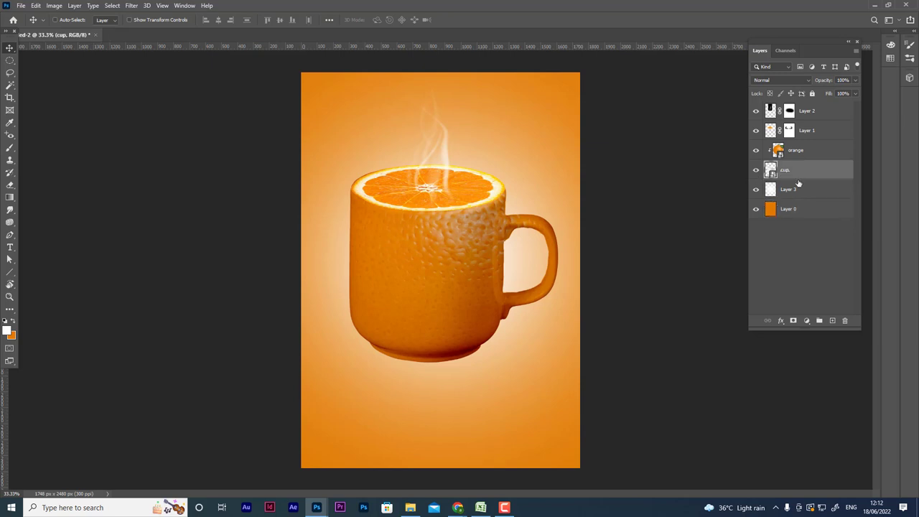
{"action": "left_click", "coordinate": [826, 110], "text": "shift"}
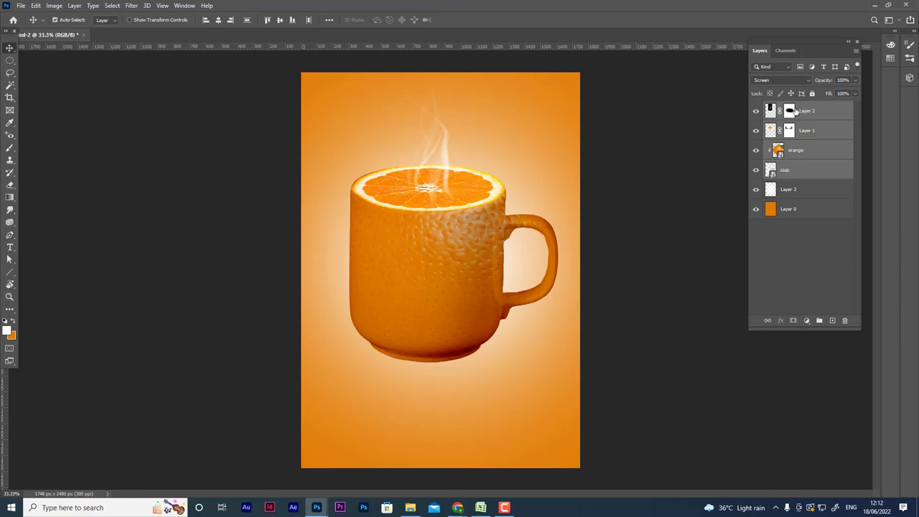
{"action": "key", "text": "ctrl+g"}
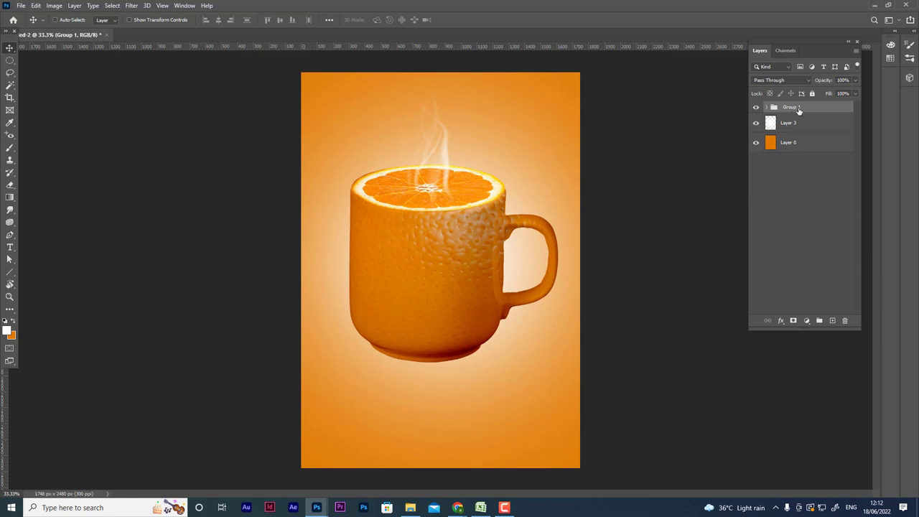
Step: Shift Group 1 slightly up and right, then nudge it a little left
{"action": "mouse_move", "coordinate": [419, 284]}
{"action": "left_mouse_down"}
{"action": "mouse_move", "coordinate": [477, 233]}
{"action": "mouse_move", "coordinate": [431, 269]}
{"action": "left_mouse_up"}
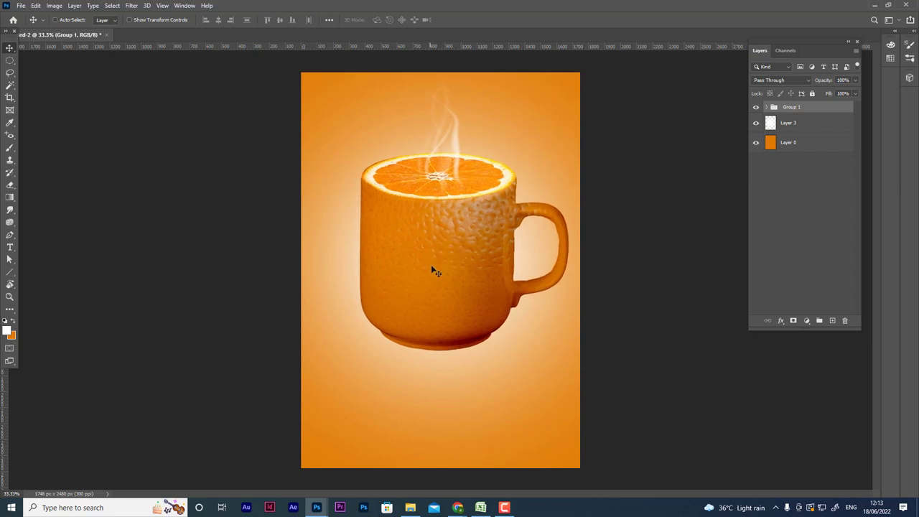
{"action": "left_click", "coordinate": [447, 269]}
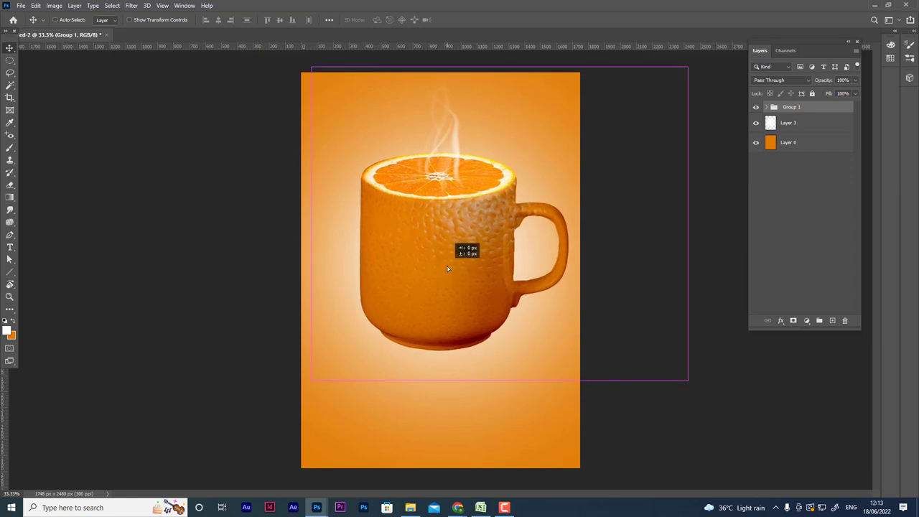
{"action": "key", "text": "shift+Left"}
{"action": "key", "text": "shift+Left"}
{"action": "key", "text": "shift+Left"}
{"action": "key", "text": "shift+Left"}
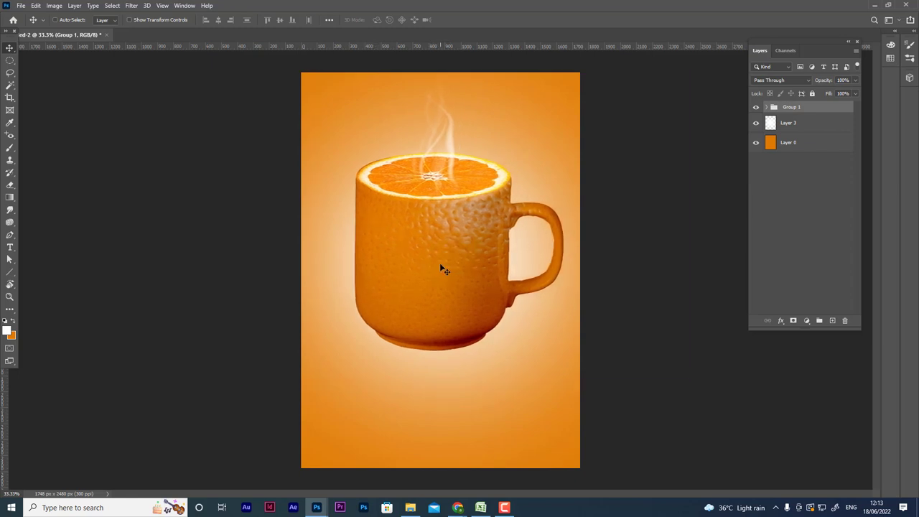
{"action": "key", "text": "shift+Left"}
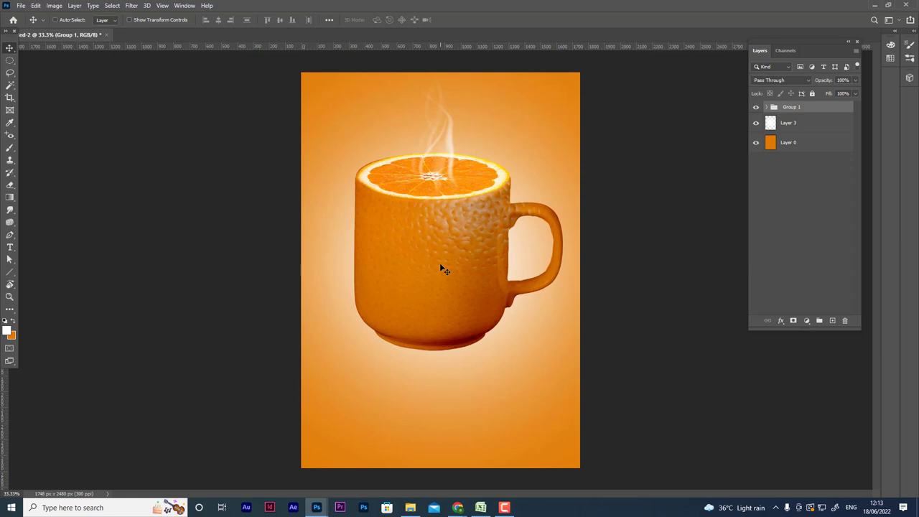
Step: Add a new layer named 'shadow' above Group 1
{"action": "left_click", "coordinate": [833, 321]}
{"action": "double_click", "coordinate": [790, 111]}
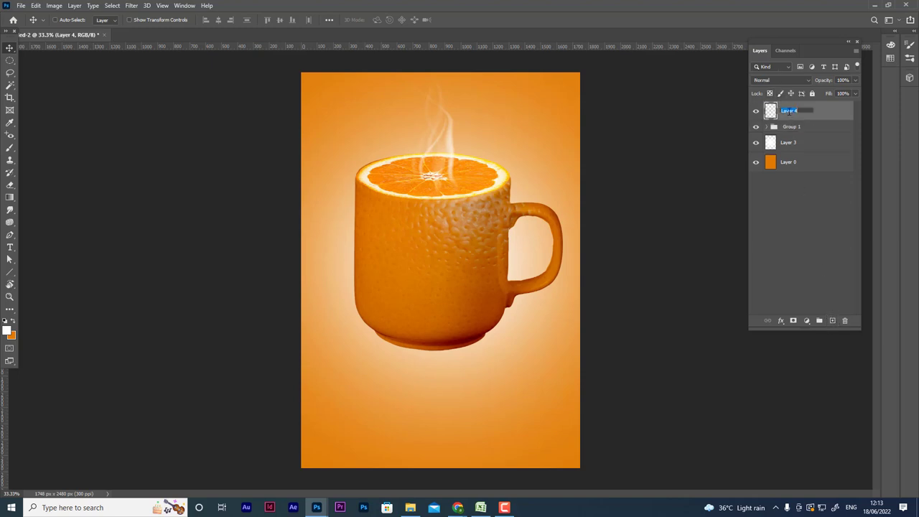
{"action": "key", "text": "BackSpace"}
{"action": "type", "text": "shadow"}
{"action": "key", "text": "Return"}
Step: Fill an elliptical selection below the mug with black on the shadow layer
{"action": "left_click", "coordinate": [10, 60]}
{"action": "right_click", "coordinate": [10, 61]}
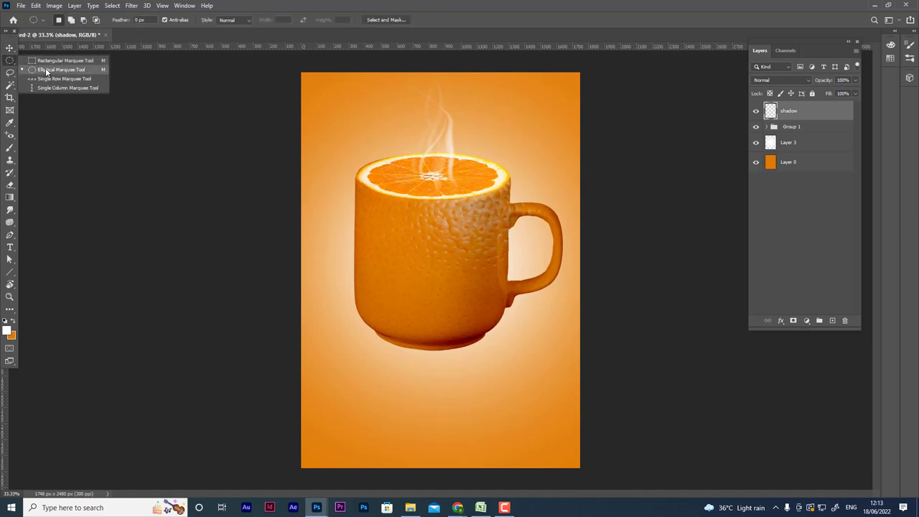
{"action": "left_click", "coordinate": [45, 69]}
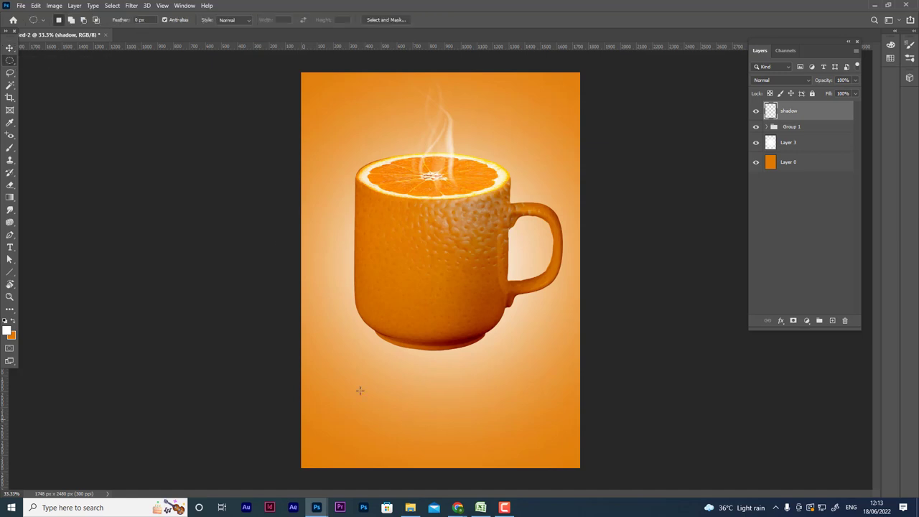
{"action": "left_click_drag", "start_coordinate": [343, 341], "coordinate": [553, 400]}
{"action": "left_click", "coordinate": [6, 323]}
{"action": "key", "text": "alt+BackSpace"}
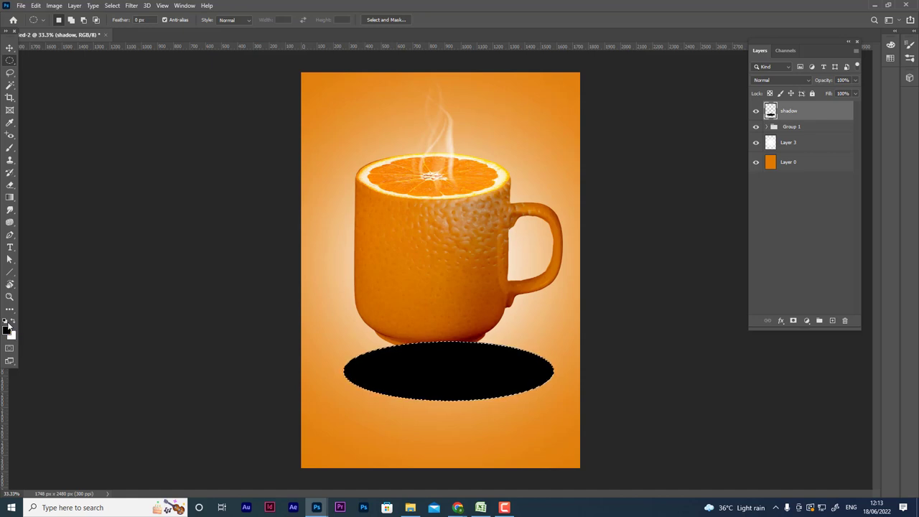
{"action": "key", "text": "ctrl+d"}
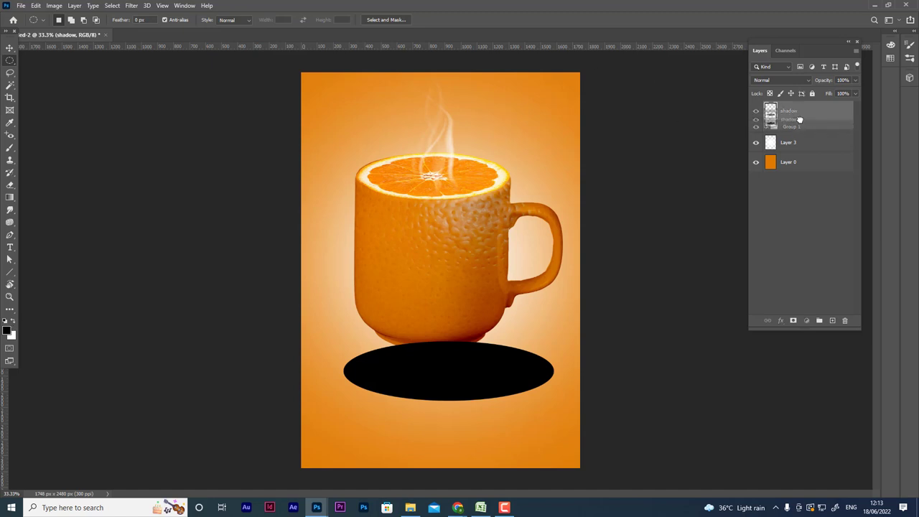
Step: Place the shadow layer beneath Group 1 and move the ellipse up under the mug's base
{"action": "left_click_drag", "start_coordinate": [799, 110], "coordinate": [803, 138]}
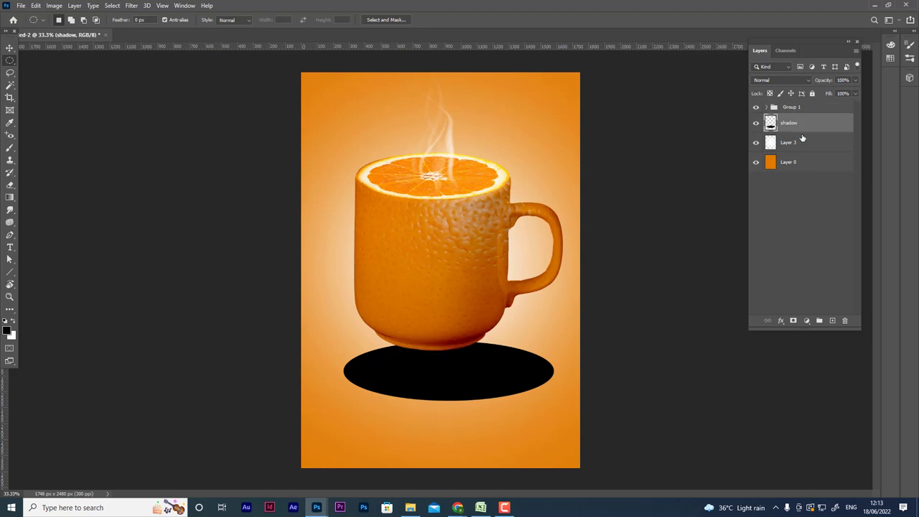
{"action": "left_click", "coordinate": [10, 47]}
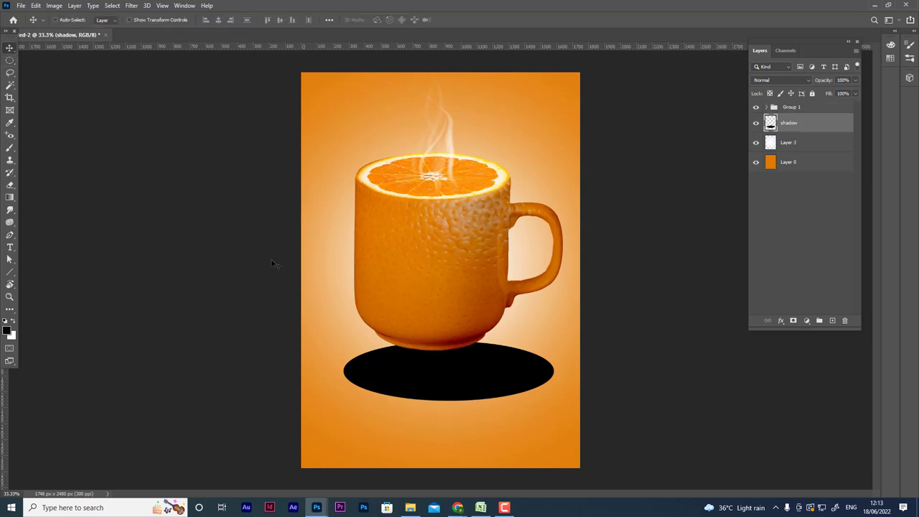
{"action": "mouse_move", "coordinate": [509, 385]}
{"action": "left_mouse_down"}
{"action": "mouse_move", "coordinate": [493, 367]}
{"action": "mouse_move", "coordinate": [501, 364]}
{"action": "left_mouse_up"}
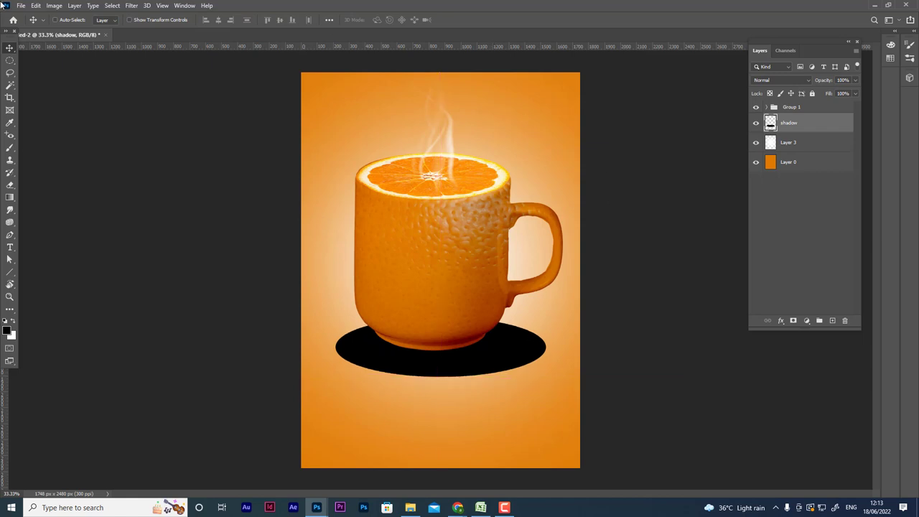
Step: Apply a Gaussian Blur of about 69.7 px to the shadow ellipse
{"action": "left_click", "coordinate": [131, 5]}
{"action": "mouse_move", "coordinate": [137, 113]}
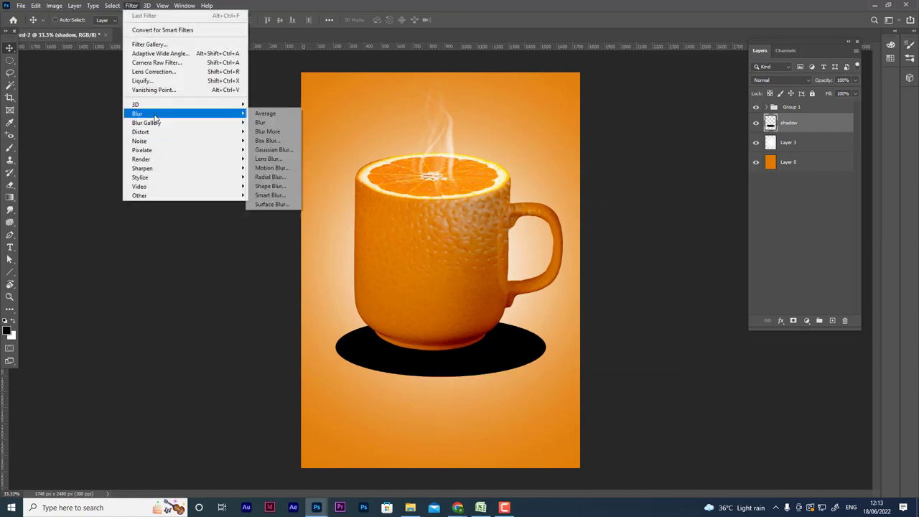
{"action": "left_click", "coordinate": [266, 150]}
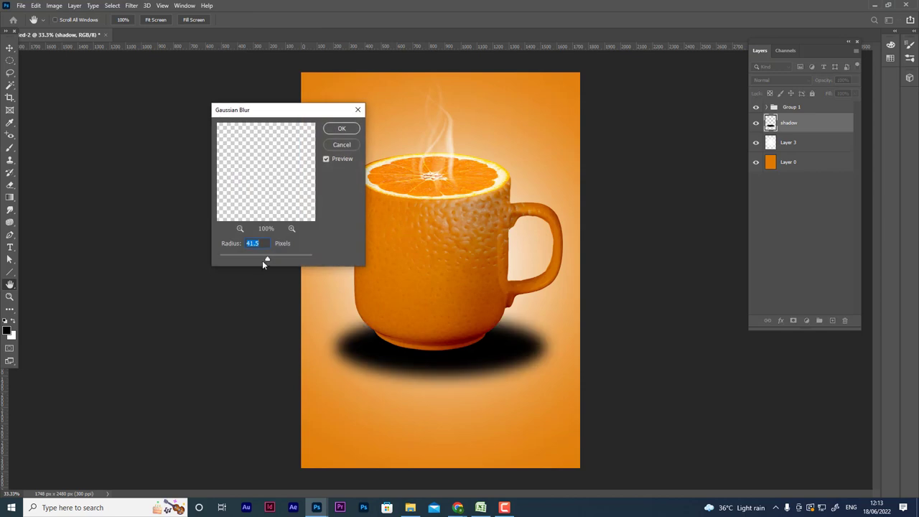
{"action": "left_click_drag", "start_coordinate": [270, 260], "coordinate": [273, 258]}
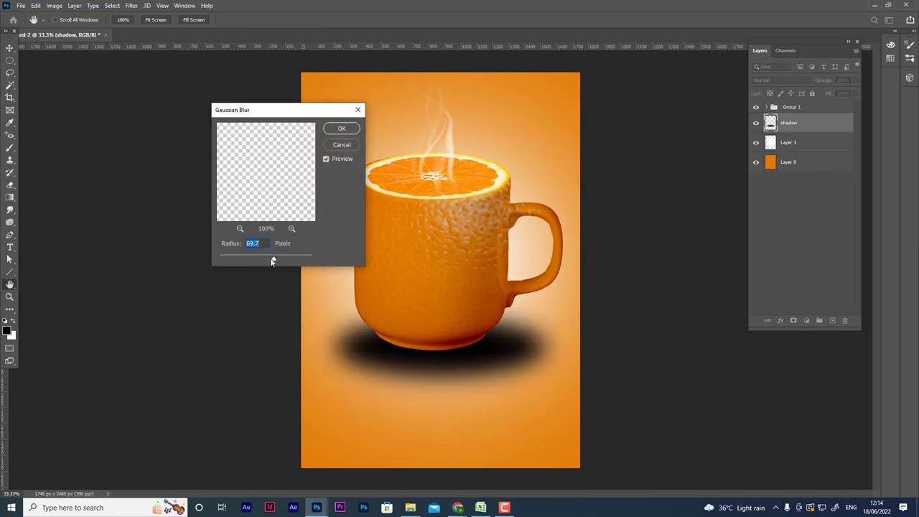
{"action": "left_click", "coordinate": [342, 130]}
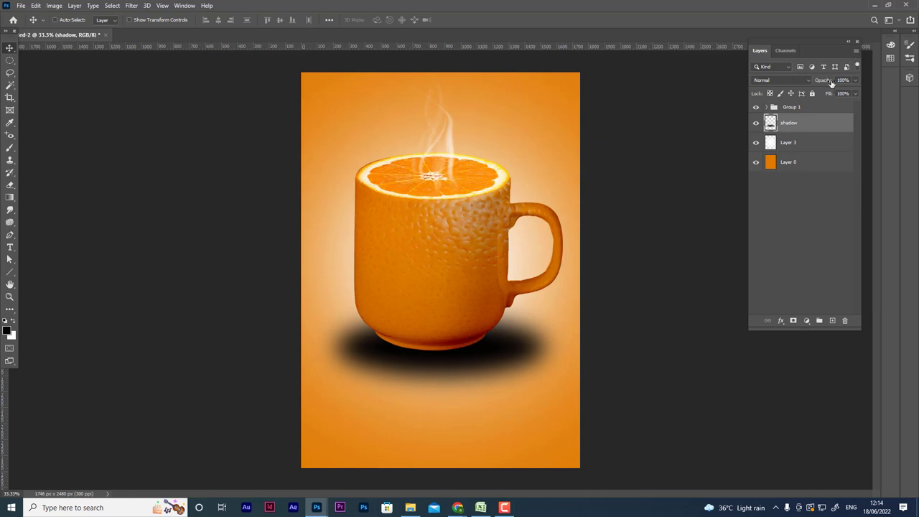
Step: Lower the shadow layer's opacity to 33%
{"action": "left_click_drag", "start_coordinate": [831, 83], "coordinate": [802, 93]}
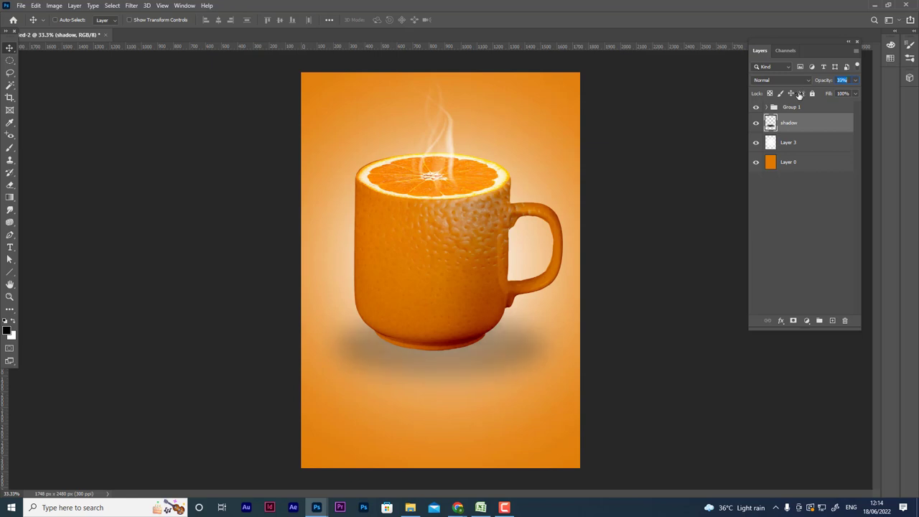
{"action": "key", "text": "Return"}
{"action": "left_click", "coordinate": [805, 110]}
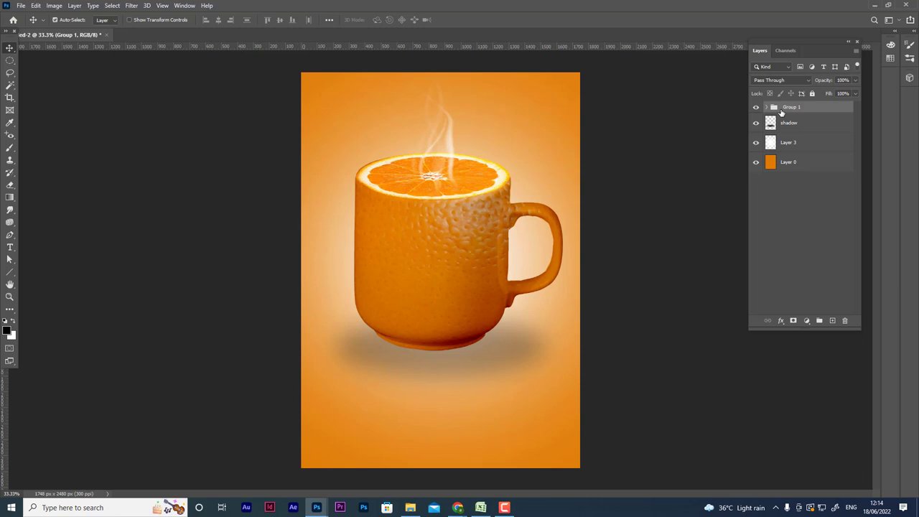
Step: Duplicate Group 1, place the copy below the shadow layer, and flip it vertically
{"action": "key", "text": "ctrl+j"}
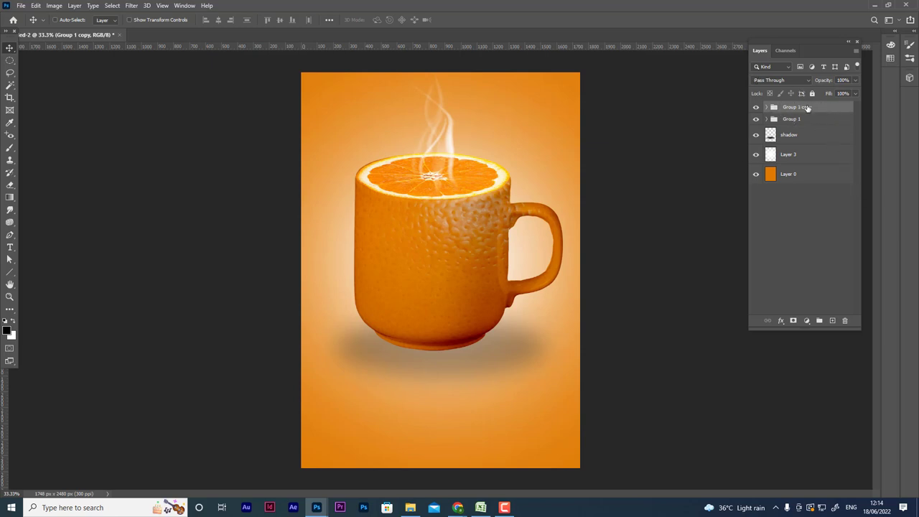
{"action": "mouse_move", "coordinate": [807, 108]}
{"action": "left_mouse_down"}
{"action": "mouse_move", "coordinate": [799, 148]}
{"action": "mouse_move", "coordinate": [816, 146]}
{"action": "left_mouse_up"}
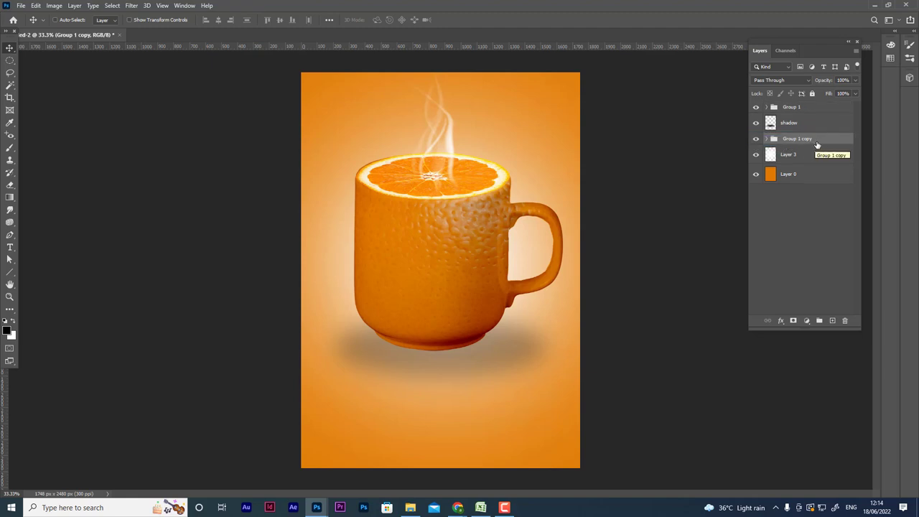
{"action": "key", "text": "ctrl+t"}
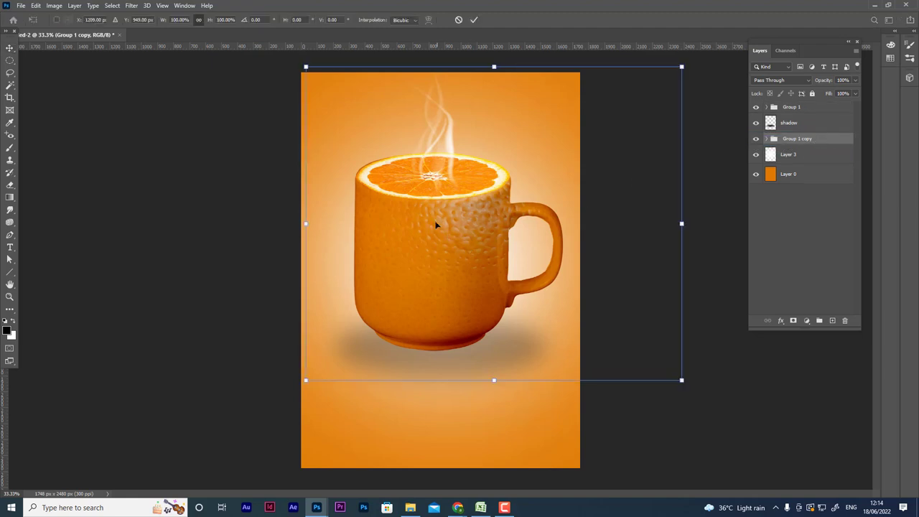
{"action": "right_click", "coordinate": [436, 225]}
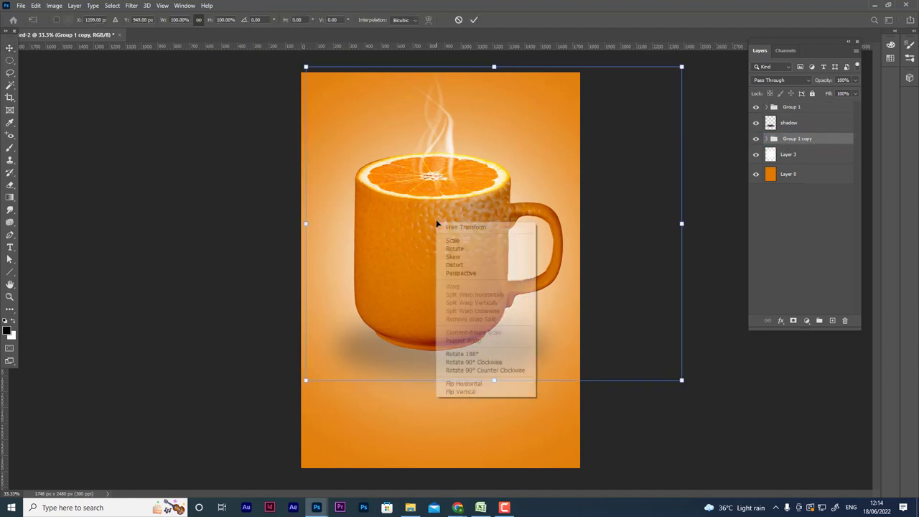
{"action": "left_click", "coordinate": [467, 394]}
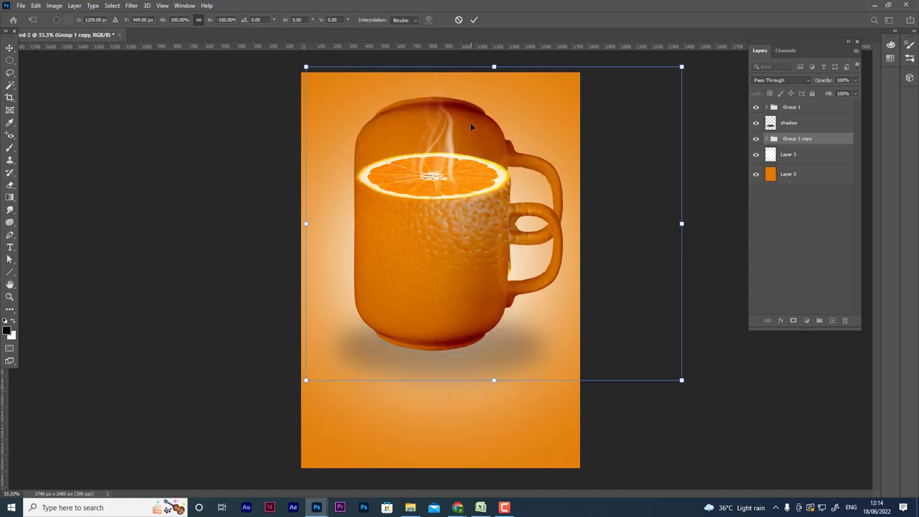
Step: Position the flipped copy below the mug, widened to 105% and squashed to about 72% height
{"action": "left_click_drag", "start_coordinate": [469, 130], "coordinate": [480, 380]}
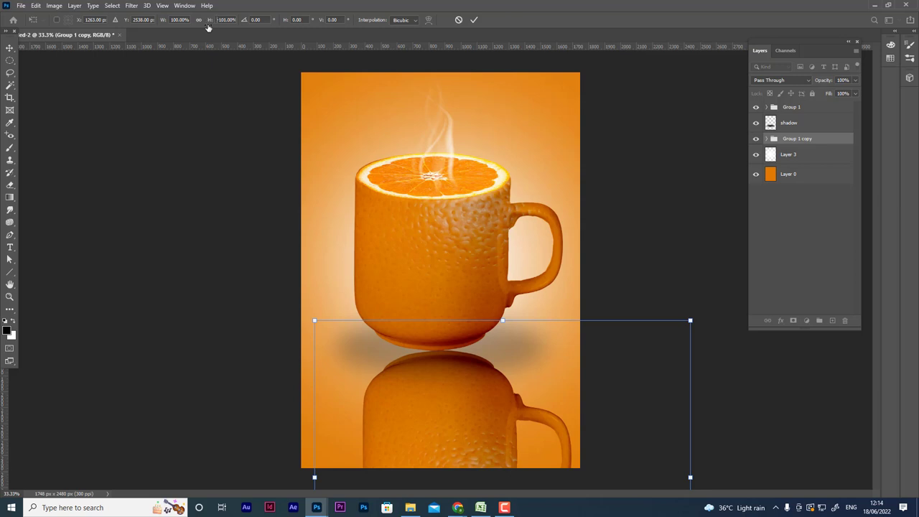
{"action": "left_click_drag", "start_coordinate": [210, 20], "coordinate": [208, 27]}
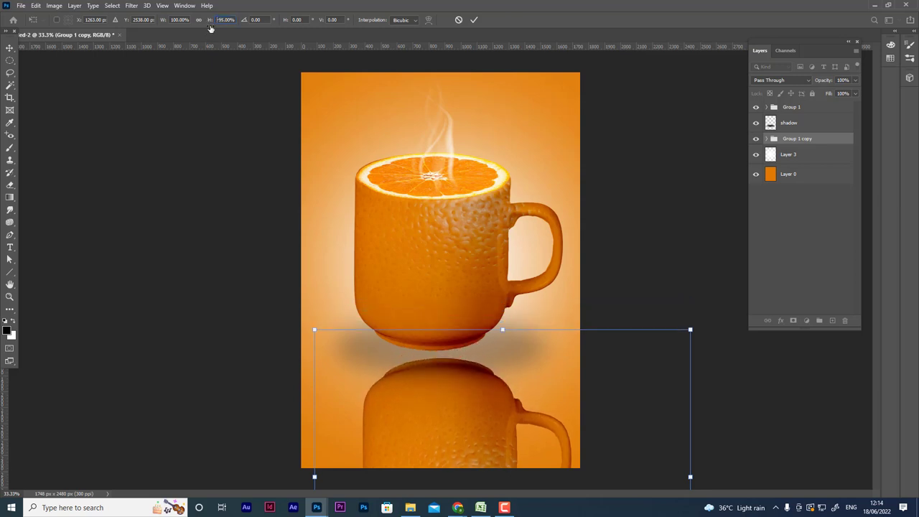
{"action": "left_click_drag", "start_coordinate": [162, 23], "coordinate": [165, 26]}
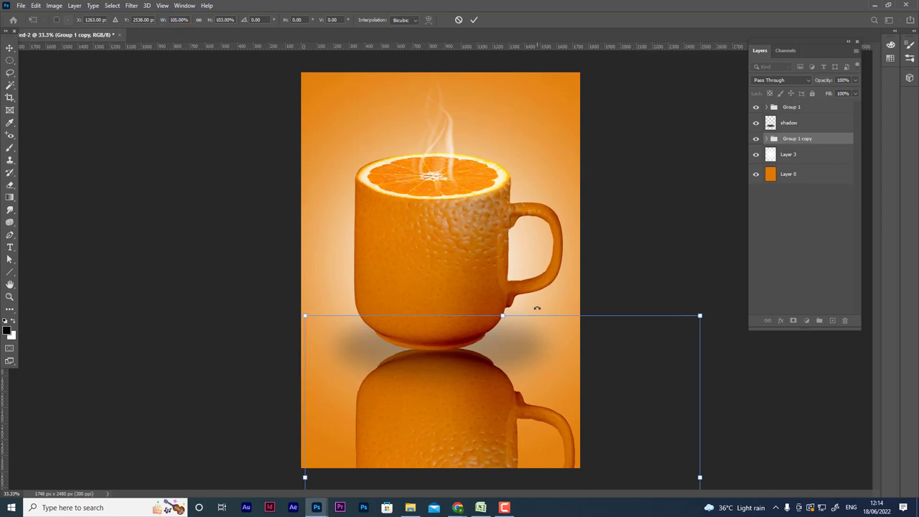
{"action": "key", "text": "ctrl+minus"}
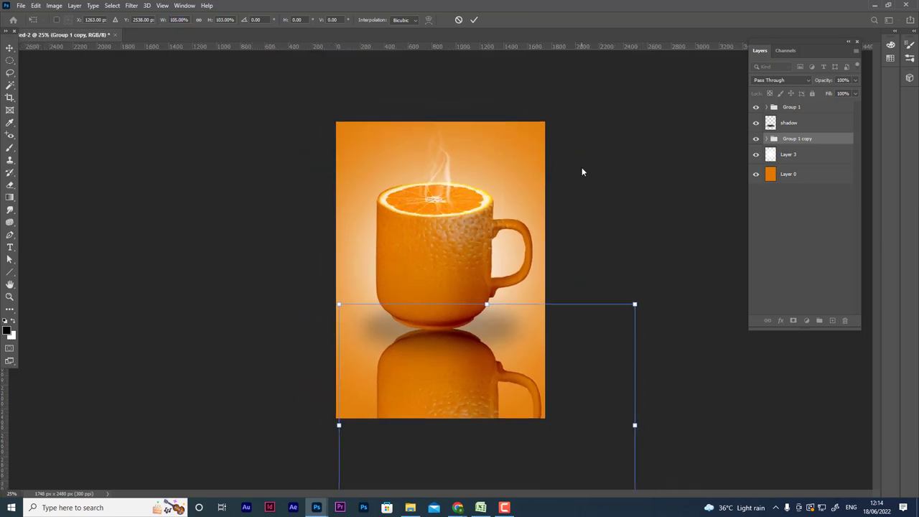
{"action": "key", "text": "ctrl+minus"}
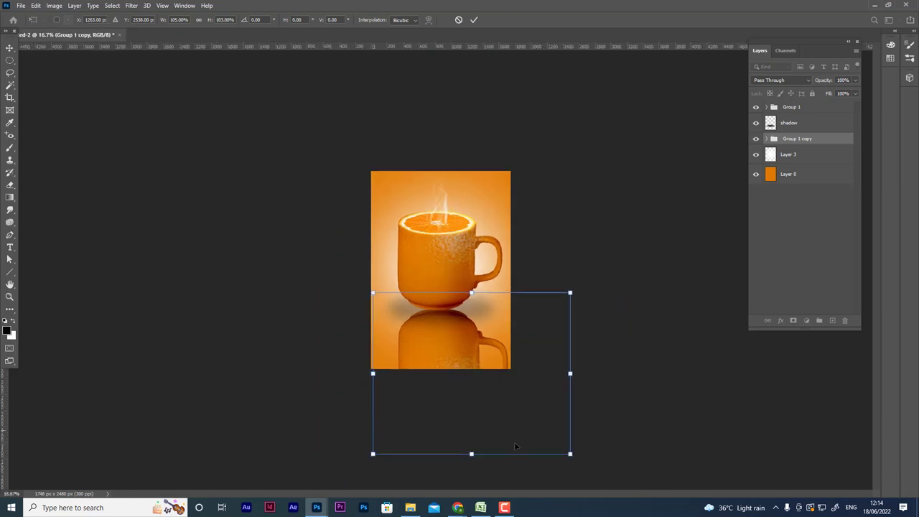
{"action": "left_click_drag", "start_coordinate": [471, 454], "coordinate": [465, 412]}
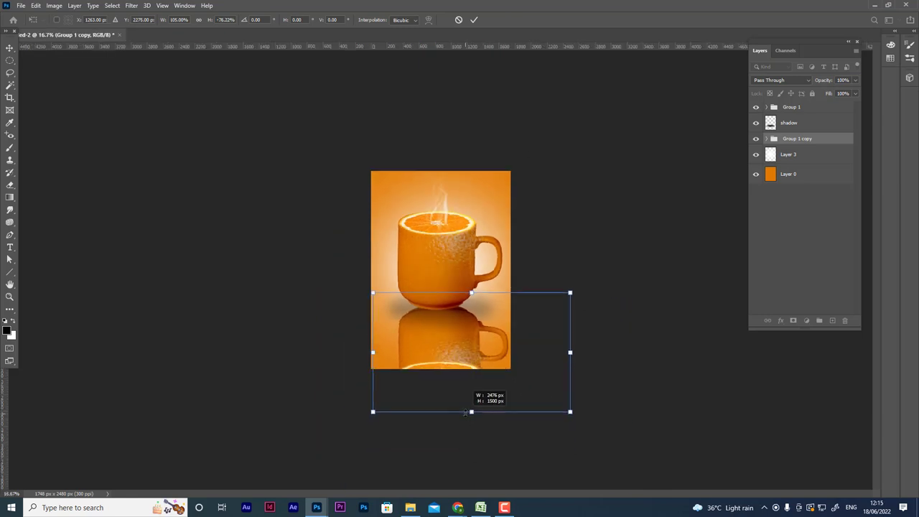
{"action": "left_click_drag", "start_coordinate": [471, 293], "coordinate": [475, 300]}
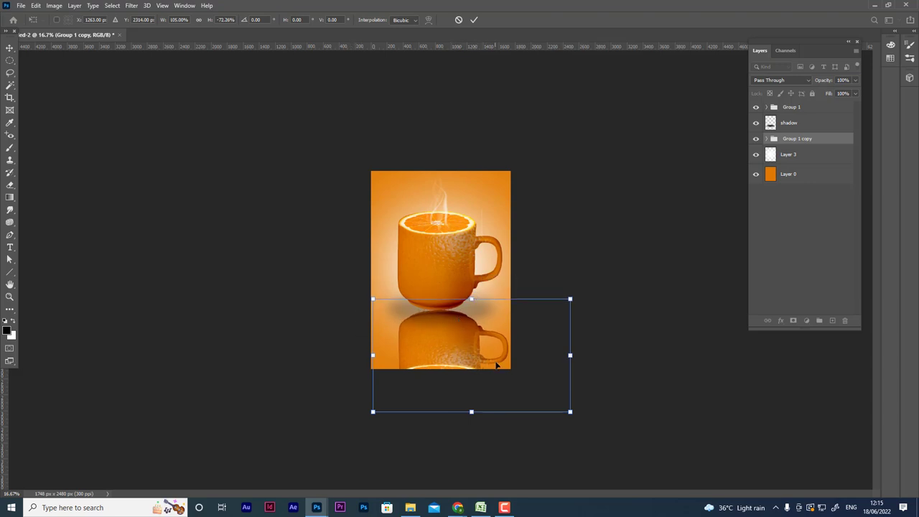
{"action": "key", "text": "Return"}
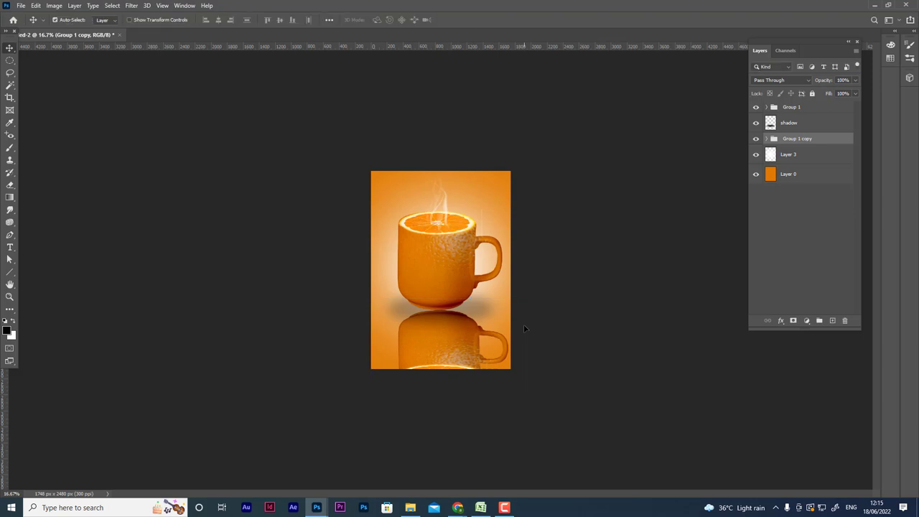
{"action": "key", "text": "ctrl+plus"}
{"action": "key", "text": "ctrl+plus"}
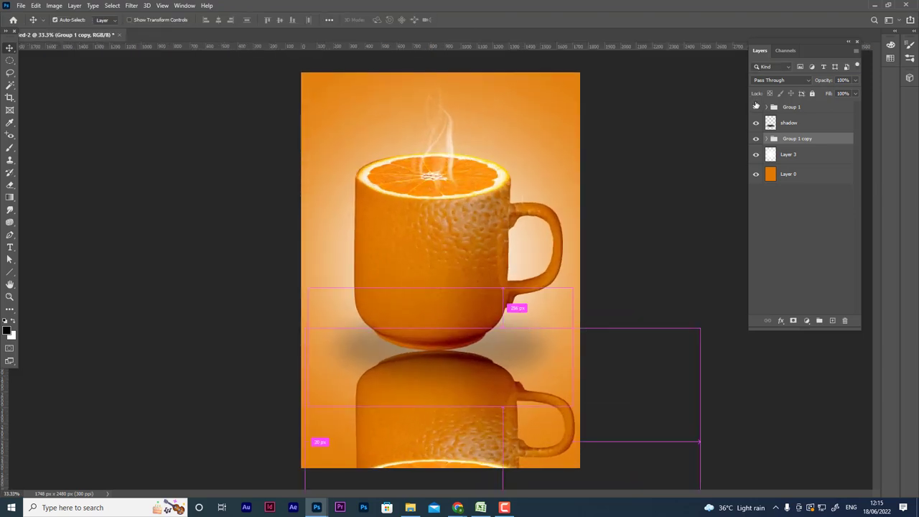
Step: Set the reflection layer's opacity to 26%
{"action": "key", "text": "5"}
{"action": "key", "text": "5"}
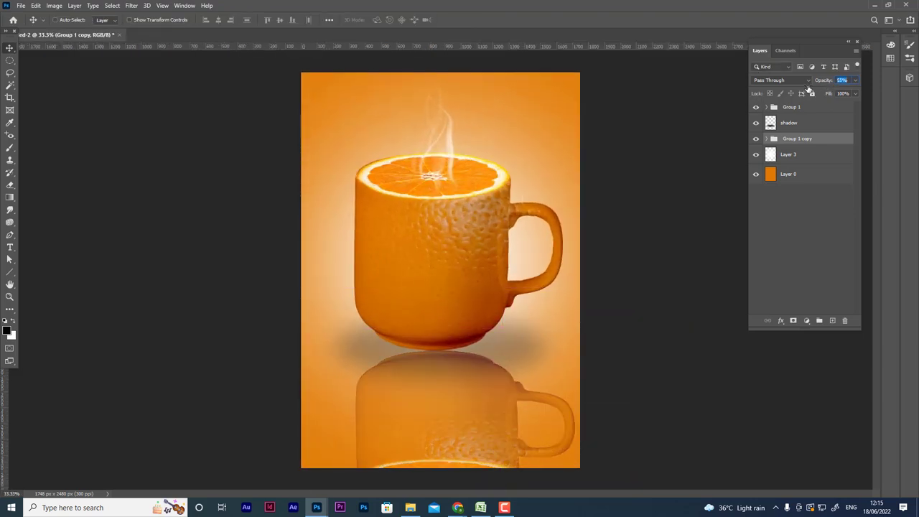
{"action": "key", "text": "3"}
{"action": "key", "text": "8"}
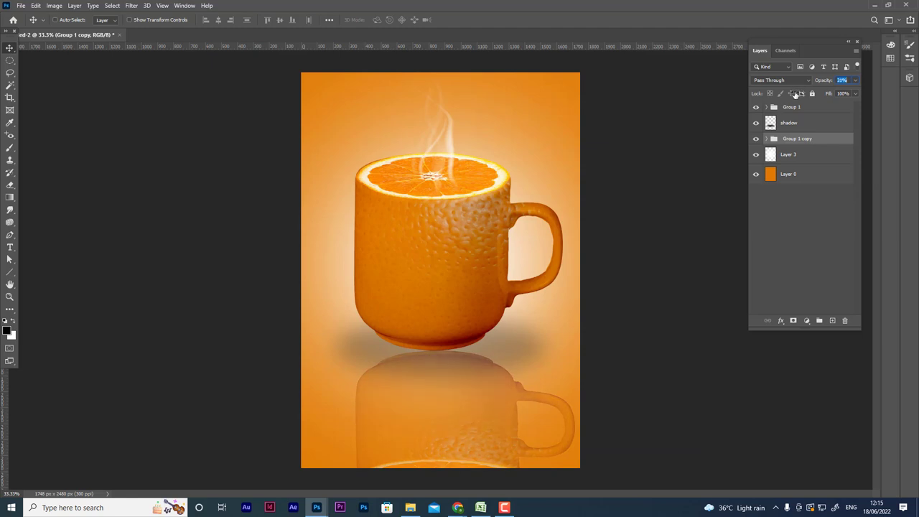
{"action": "key", "text": "2"}
{"action": "key", "text": "6"}
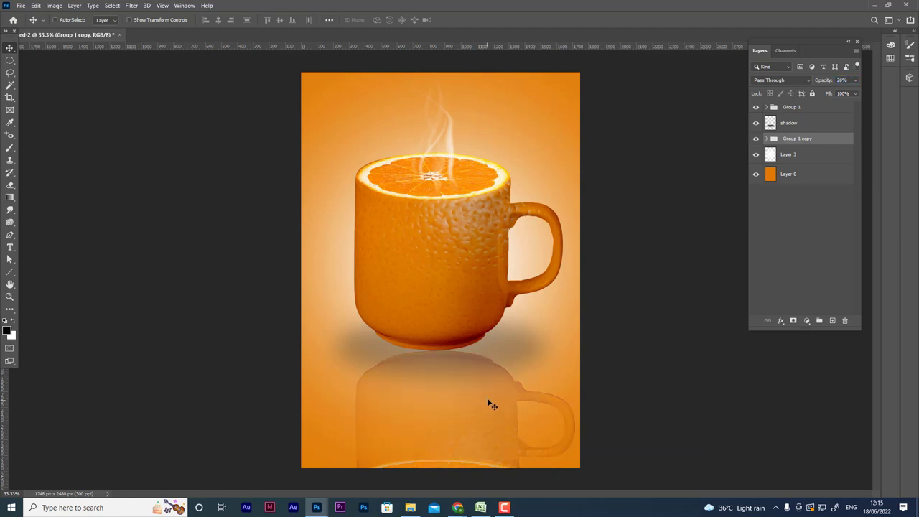
Step: Stretch the reflection to 136% height, move it beneath the mug, and fade it to 15%
{"action": "key", "text": "ctrl+t"}
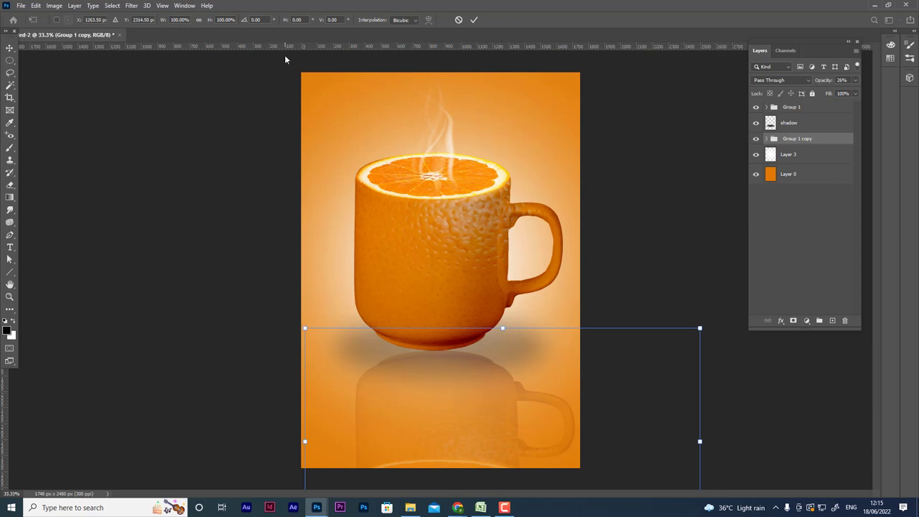
{"action": "left_click_drag", "start_coordinate": [210, 21], "coordinate": [227, 22]}
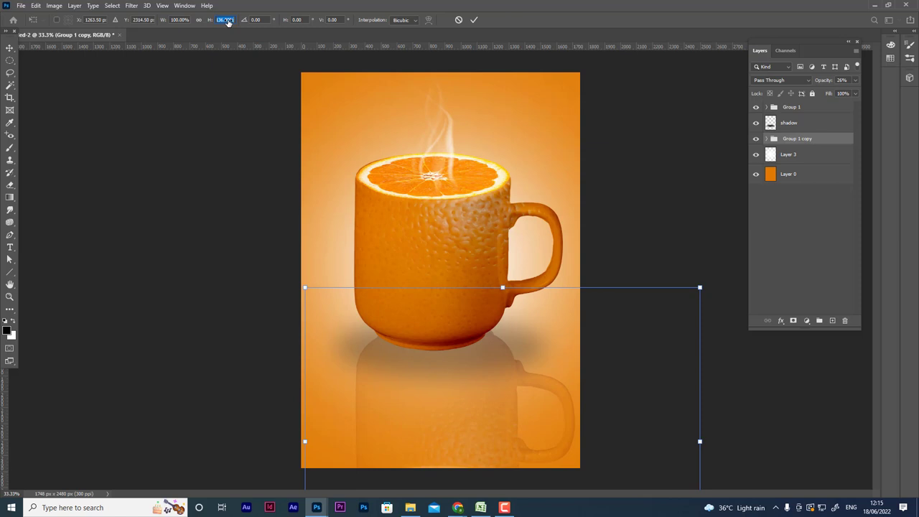
{"action": "key", "text": "Return"}
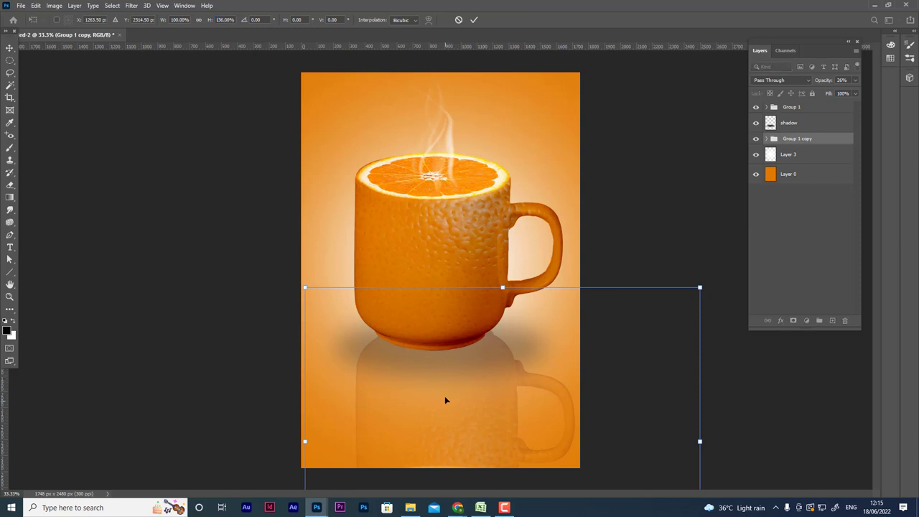
{"action": "mouse_move", "coordinate": [443, 386]}
{"action": "left_mouse_down"}
{"action": "mouse_move", "coordinate": [439, 395]}
{"action": "mouse_move", "coordinate": [438, 384]}
{"action": "left_mouse_up"}
{"action": "key", "text": "Return"}
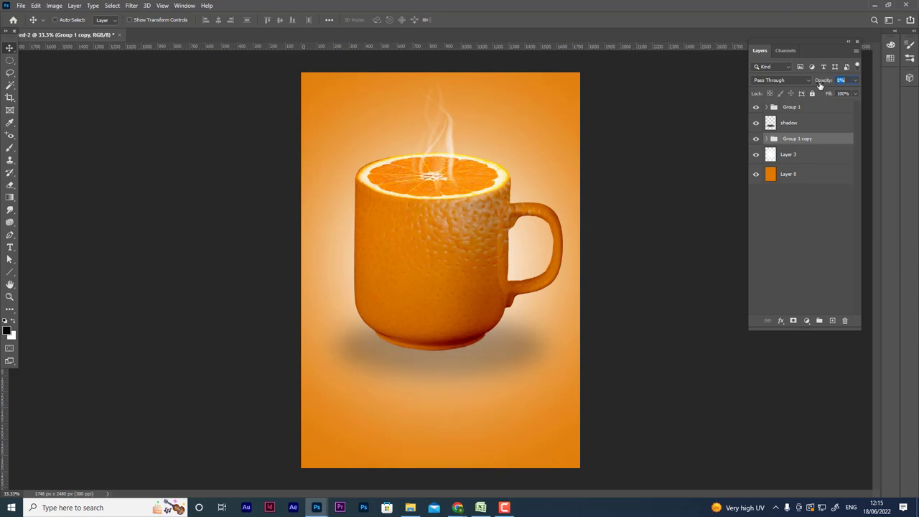
{"action": "left_click_drag", "start_coordinate": [834, 83], "coordinate": [827, 86]}
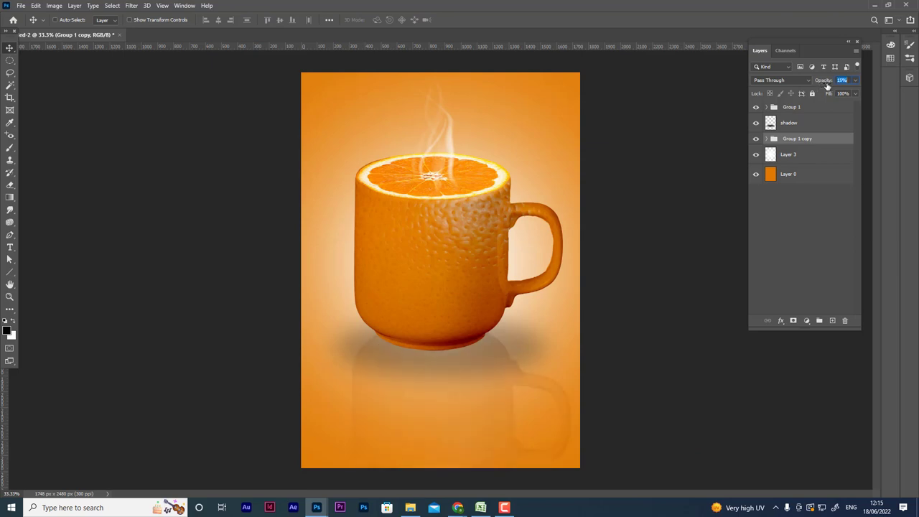
Step: Add a mask to the reflection group and paint black along its bottom so the mirrored mug fades out
{"action": "left_click", "coordinate": [793, 321]}
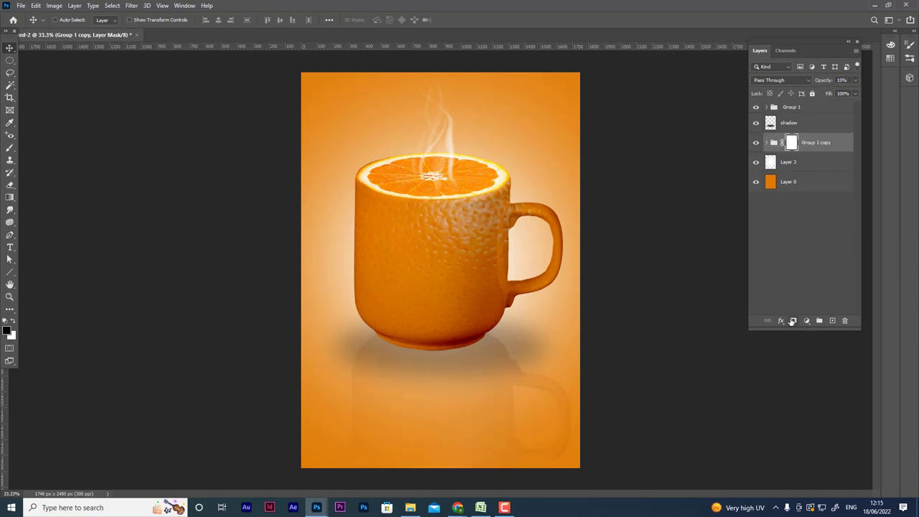
{"action": "key", "text": "b"}
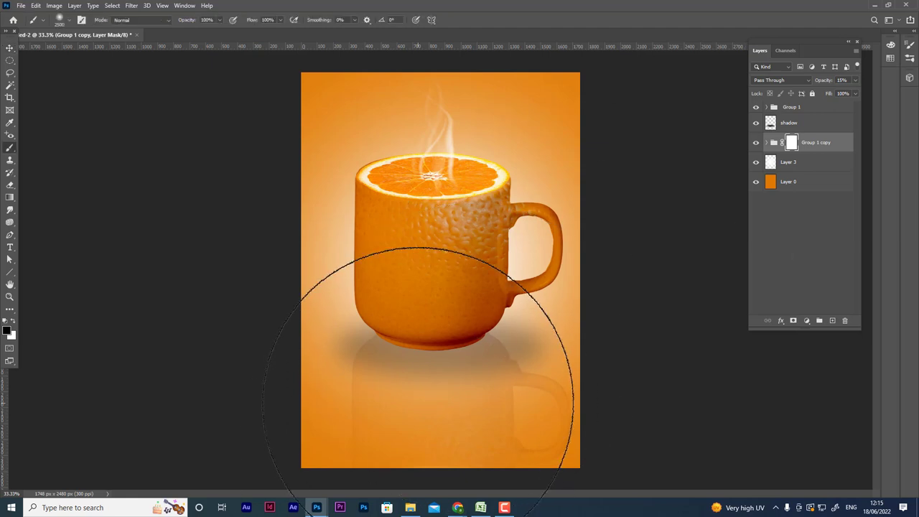
{"action": "key", "text": "["}
{"action": "key", "text": "["}
{"action": "key", "text": "["}
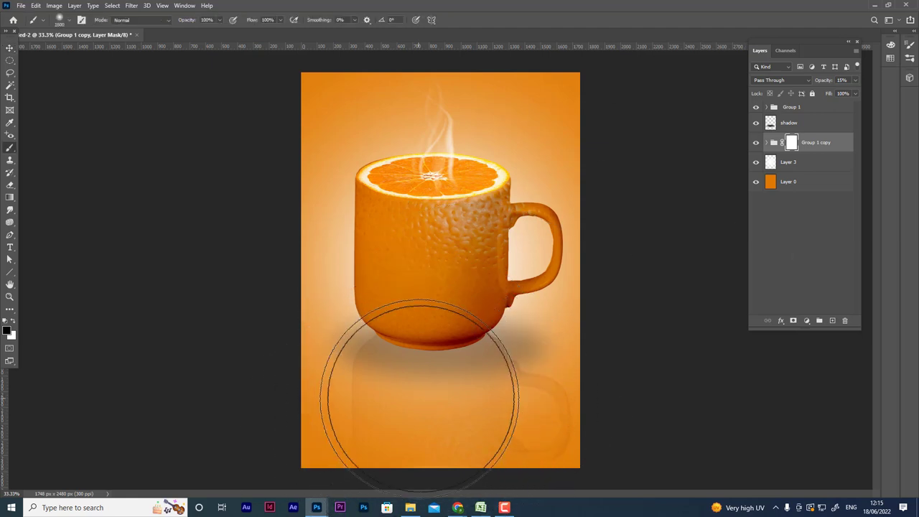
{"action": "key", "text": "["}
{"action": "key", "text": "["}
{"action": "key", "text": "["}
{"action": "key", "text": "["}
{"action": "key", "text": "["}
{"action": "key", "text": "["}
{"action": "key", "text": "["}
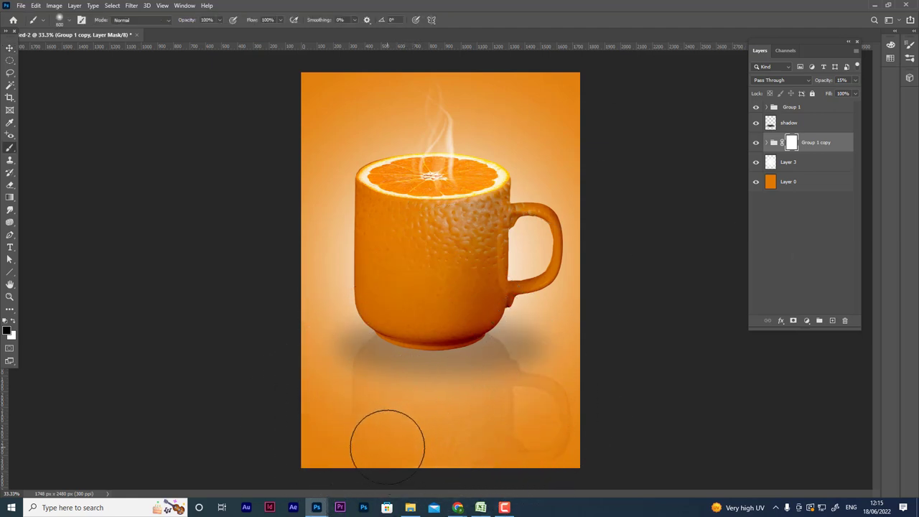
{"action": "key", "text": "["}
{"action": "mouse_move", "coordinate": [438, 463]}
{"action": "left_mouse_down"}
{"action": "mouse_move", "coordinate": [554, 468]}
{"action": "mouse_move", "coordinate": [455, 468]}
{"action": "mouse_move", "coordinate": [464, 464]}
{"action": "left_mouse_up"}
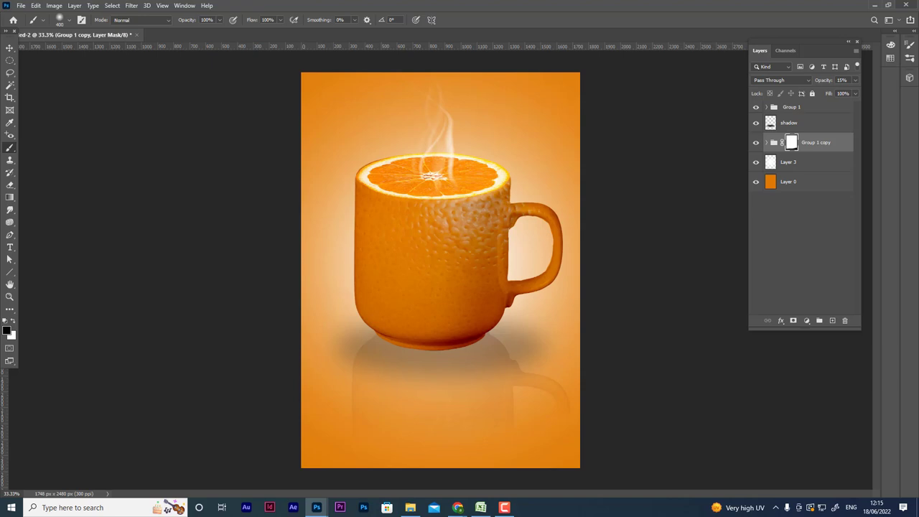
{"action": "key", "text": "ctrl+minus"}
{"action": "key", "text": "ctrl+minus"}
{"action": "key", "text": "ctrl+plus"}
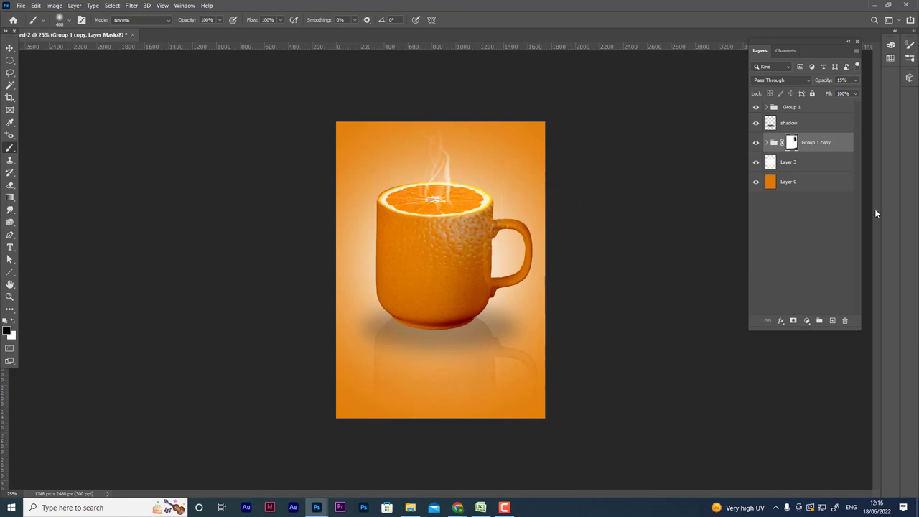
Step: Paint out a small area of Layer 1's mask in Group 1 near the mug handle
{"action": "left_click", "coordinate": [766, 109]}
{"action": "left_click", "coordinate": [768, 109]}
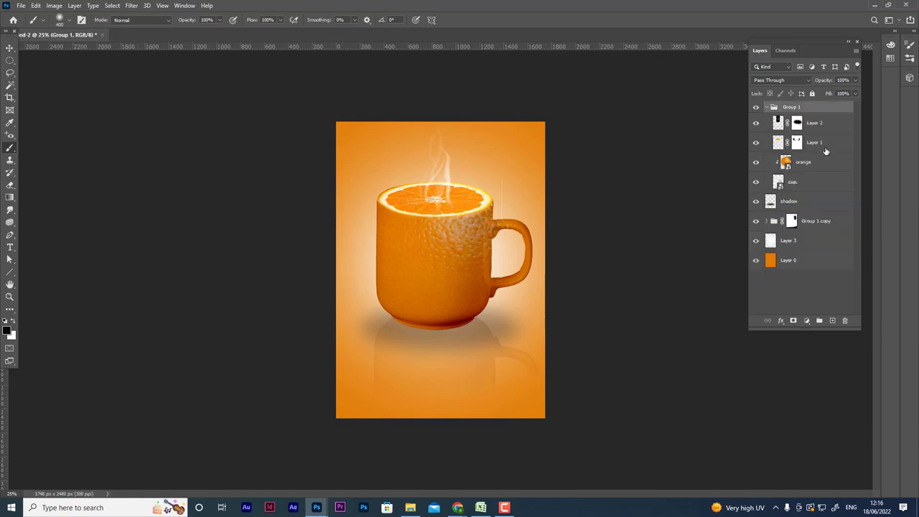
{"action": "left_click", "coordinate": [768, 149]}
{"action": "left_click", "coordinate": [756, 145]}
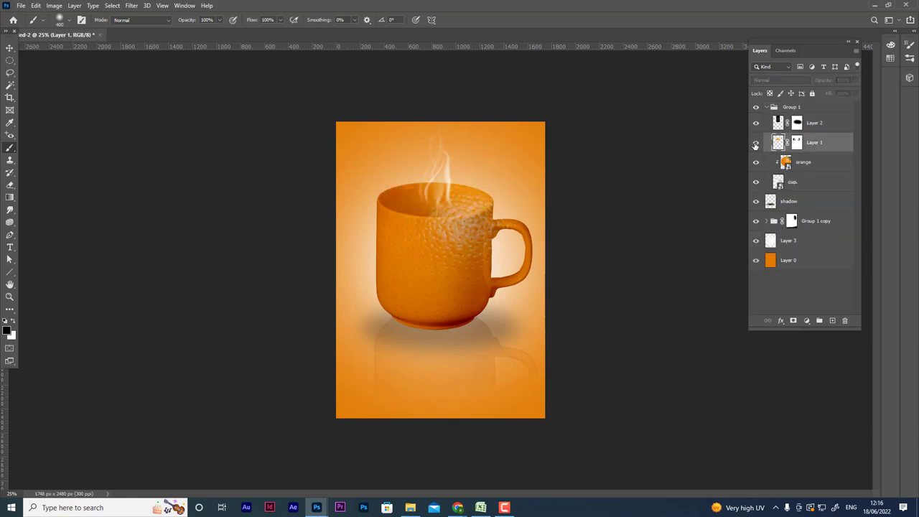
{"action": "left_click", "coordinate": [756, 145]}
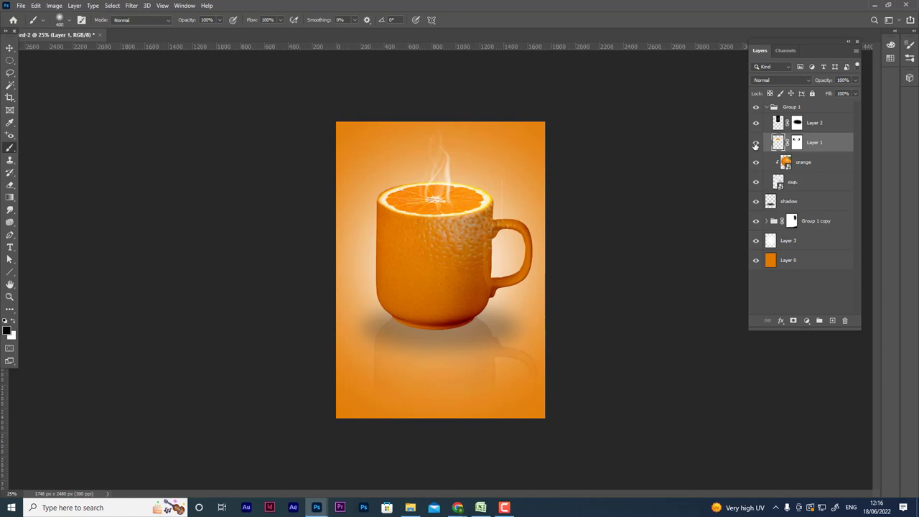
{"action": "left_click", "coordinate": [756, 145]}
{"action": "left_click", "coordinate": [797, 143]}
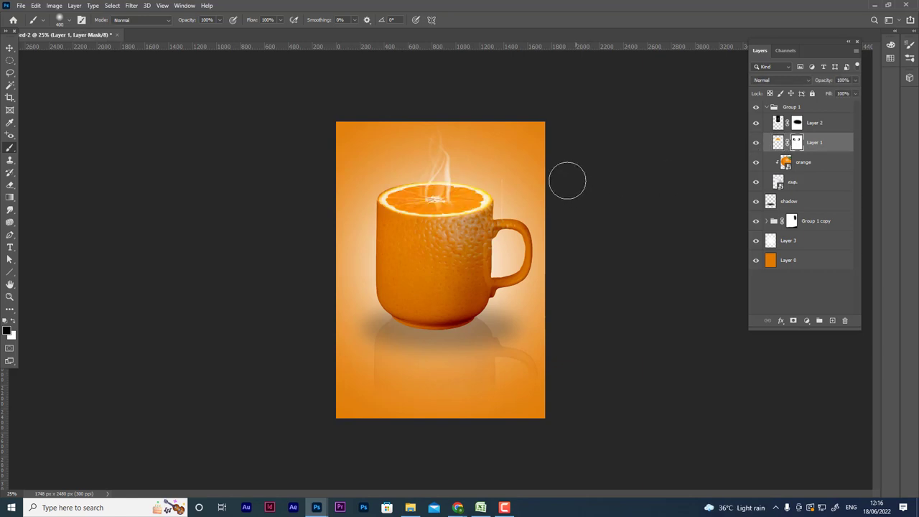
{"action": "left_click_drag", "start_coordinate": [512, 165], "coordinate": [517, 243]}
Step: Open the oranges photo orange_342874121.jpg
{"action": "left_click", "coordinate": [765, 108]}
{"action": "left_click", "coordinate": [20, 5]}
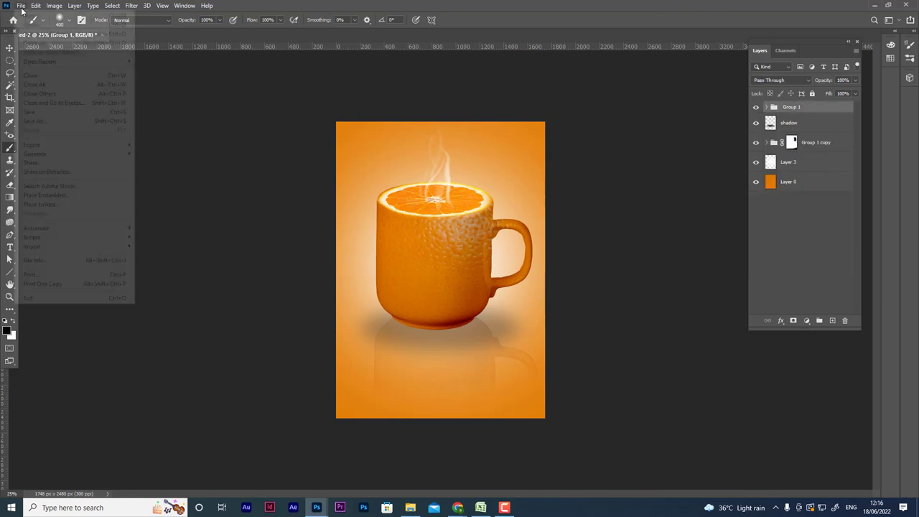
{"action": "left_click", "coordinate": [54, 25]}
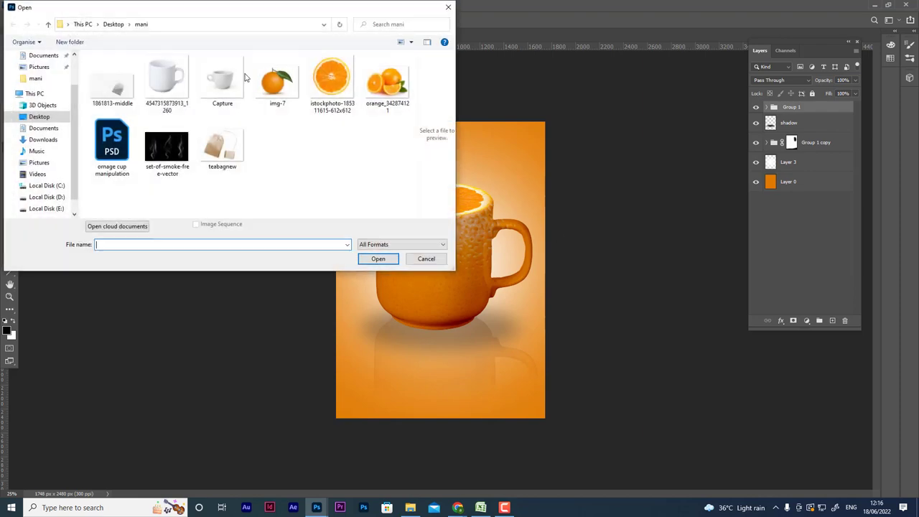
{"action": "double_click", "coordinate": [381, 90]}
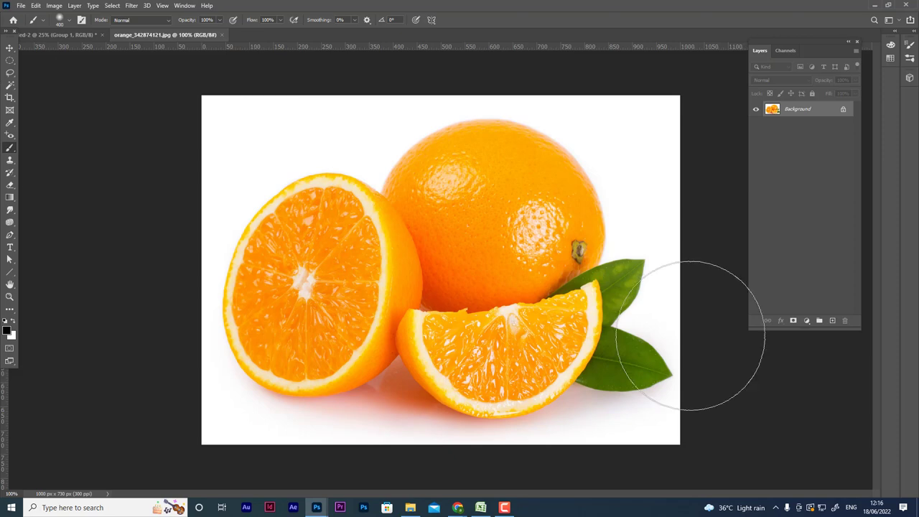
Step: Select the oranges and leaves with Object Selection and mask away the white background
{"action": "left_click", "coordinate": [10, 85]}
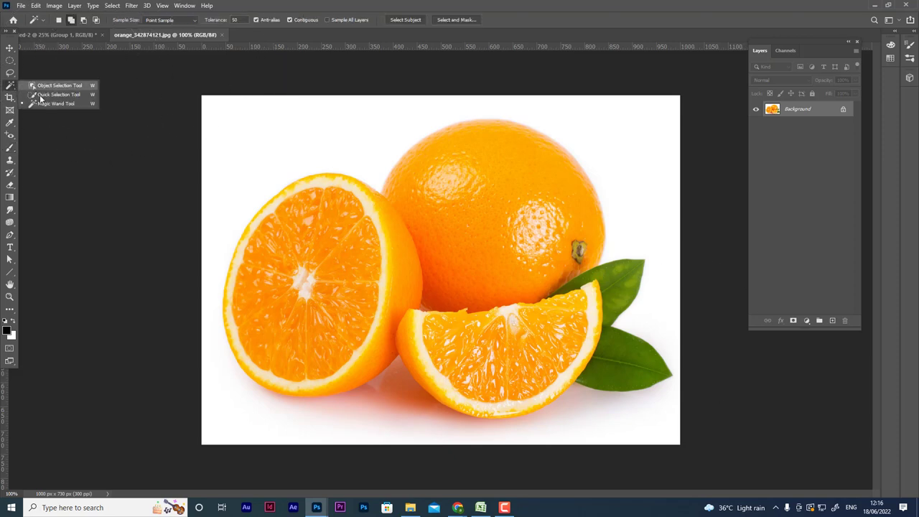
{"action": "left_click", "coordinate": [43, 105]}
{"action": "left_click", "coordinate": [340, 145]}
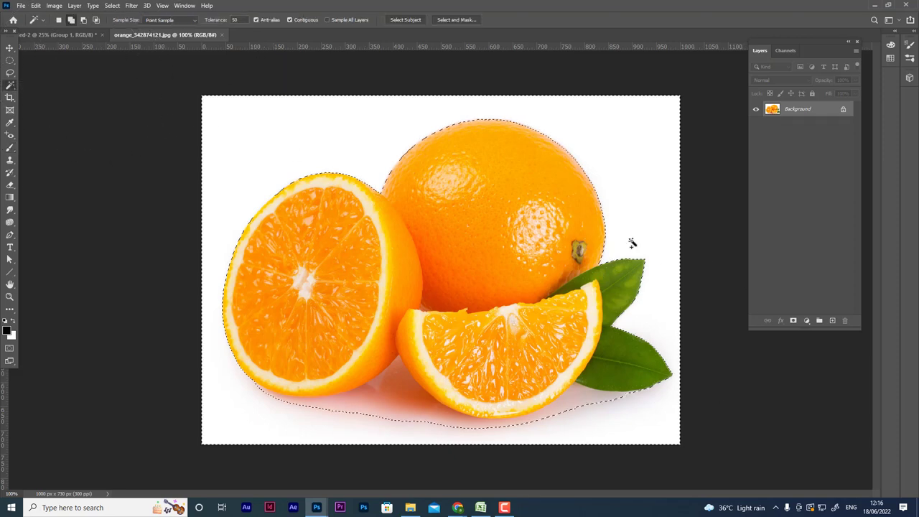
{"action": "key", "text": "ctrl+d"}
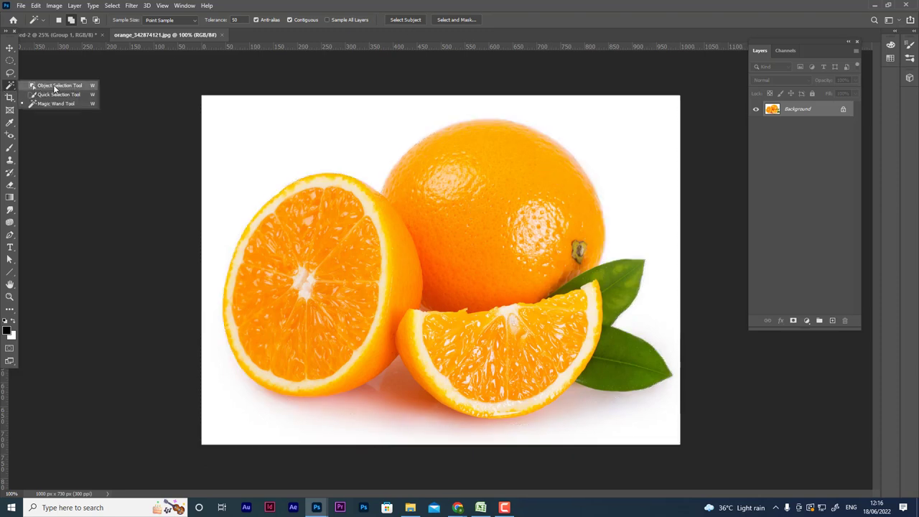
{"action": "left_click", "coordinate": [54, 86]}
{"action": "left_click_drag", "start_coordinate": [200, 101], "coordinate": [309, 271]}
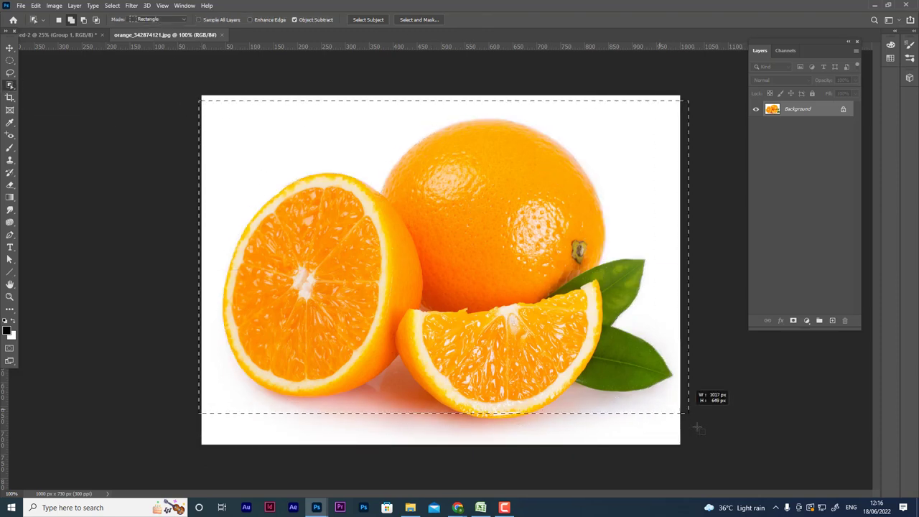
{"action": "left_click_drag", "start_coordinate": [458, 375], "coordinate": [681, 434]}
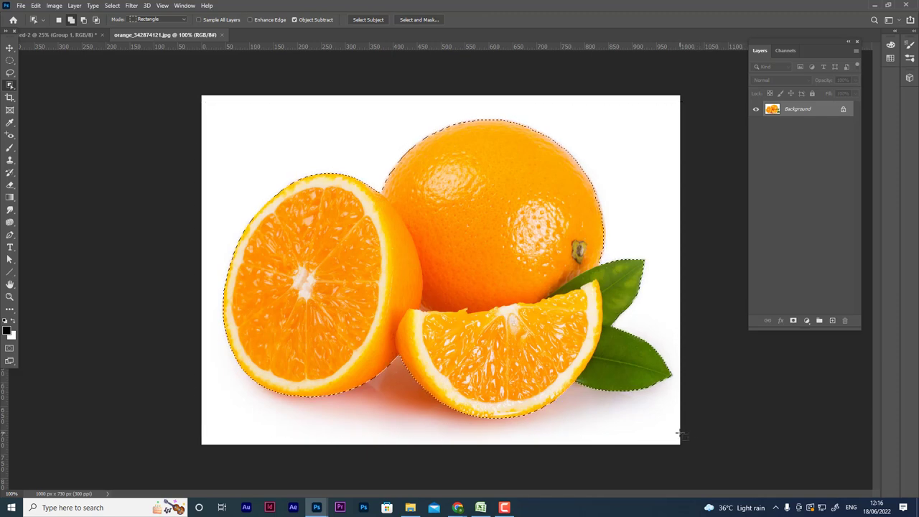
{"action": "left_click", "coordinate": [794, 321]}
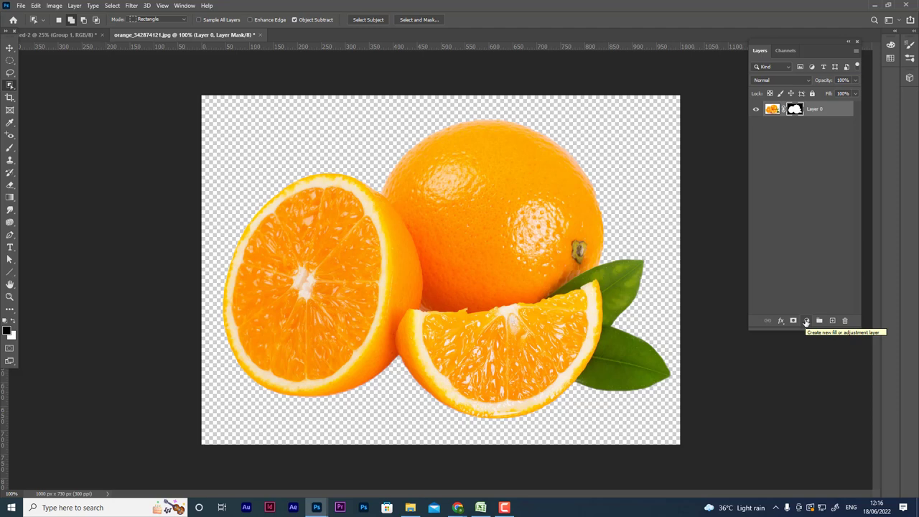
{"action": "left_click", "coordinate": [10, 47]}
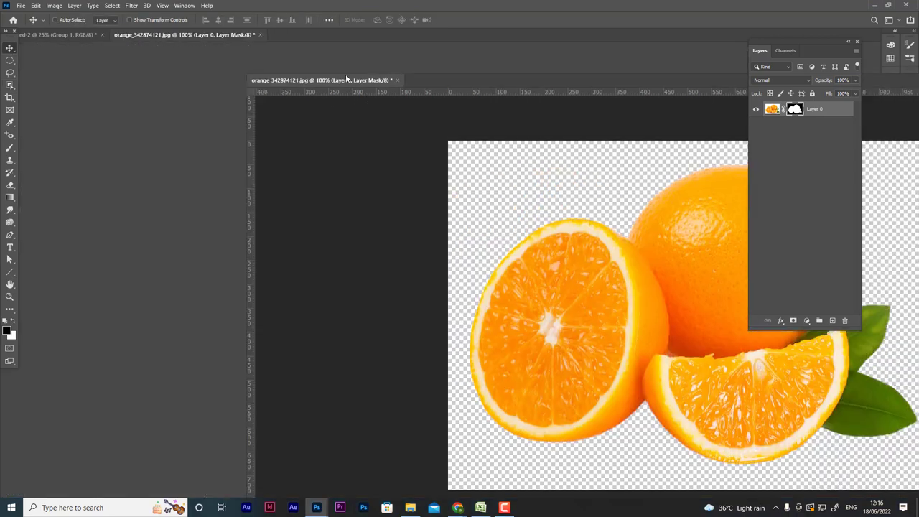
Step: Drag the cut-out oranges into the mug composition beside the mug's base
{"action": "left_click_drag", "start_coordinate": [130, 34], "coordinate": [424, 24]}
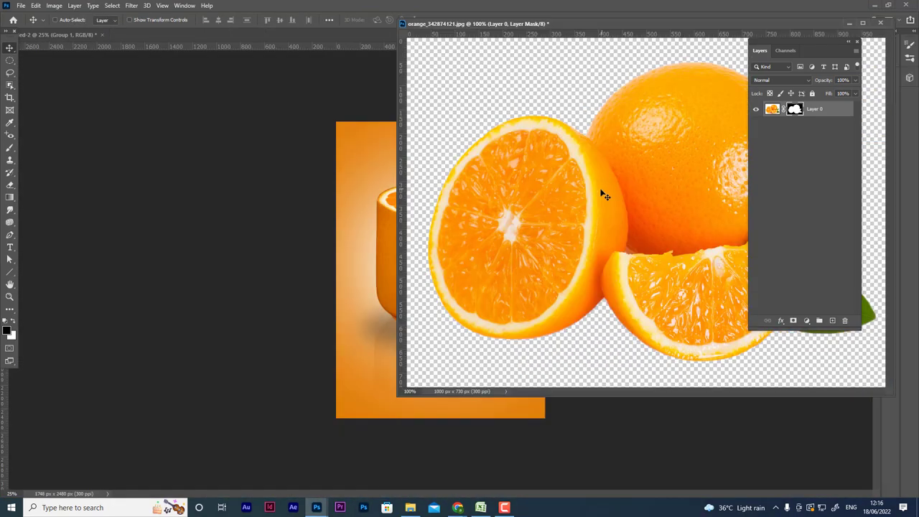
{"action": "left_click_drag", "start_coordinate": [579, 240], "coordinate": [372, 341]}
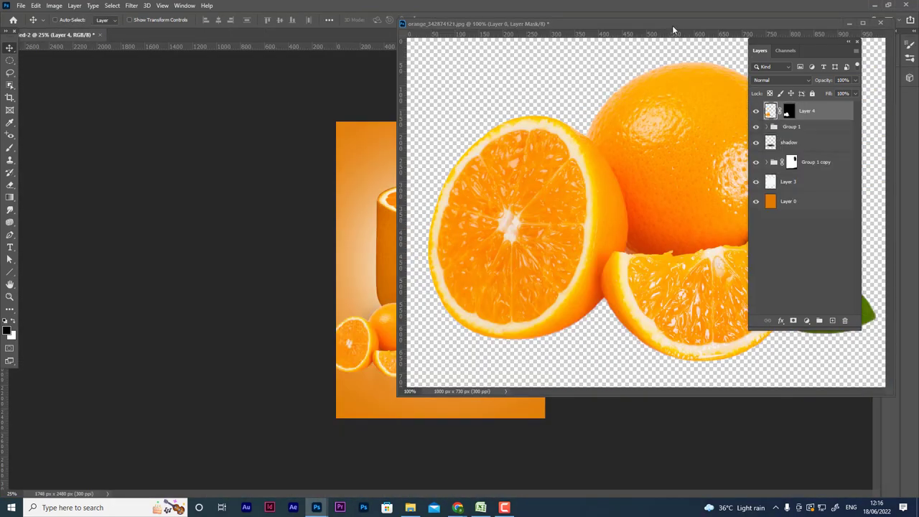
{"action": "left_click_drag", "start_coordinate": [679, 33], "coordinate": [220, 166]}
{"action": "left_click", "coordinate": [389, 156]}
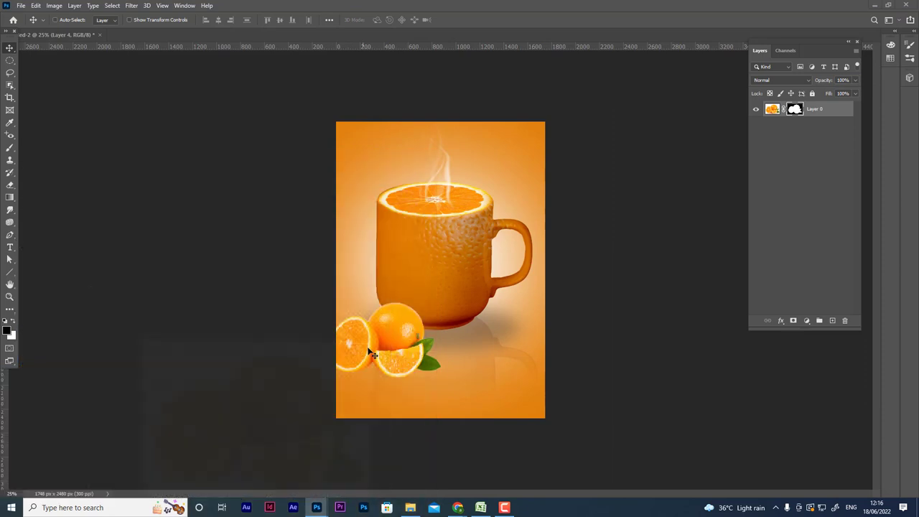
{"action": "left_click_drag", "start_coordinate": [360, 338], "coordinate": [373, 330]}
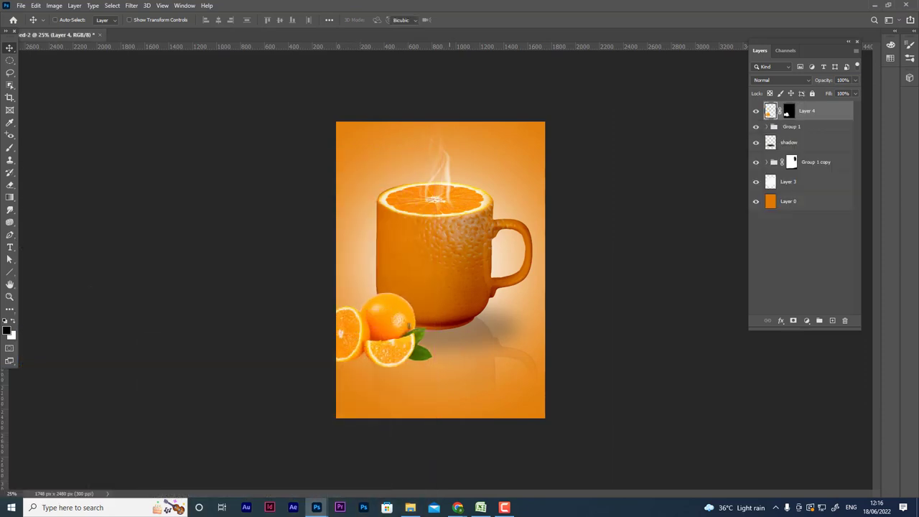
Step: Scale the oranges proportionally to 70% and position them against the mug's base
{"action": "key", "text": "ctrl+t"}
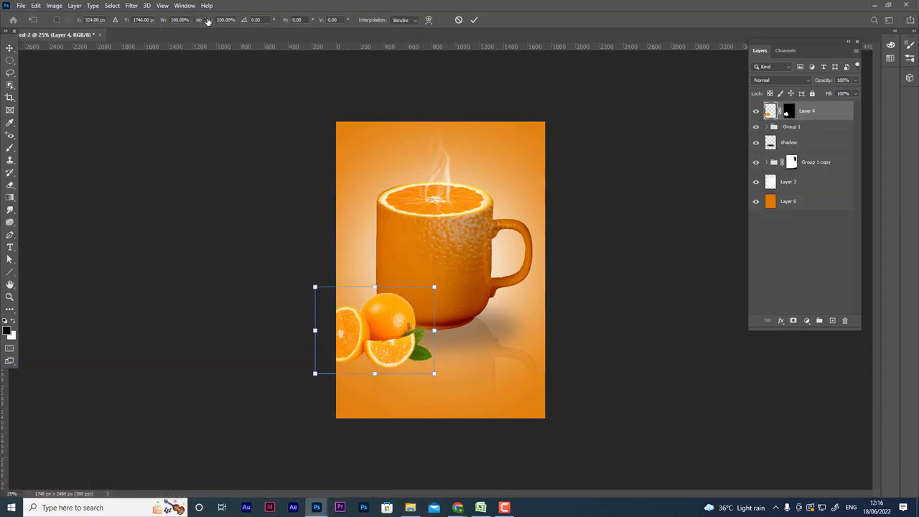
{"action": "left_click_drag", "start_coordinate": [209, 21], "coordinate": [186, 22]}
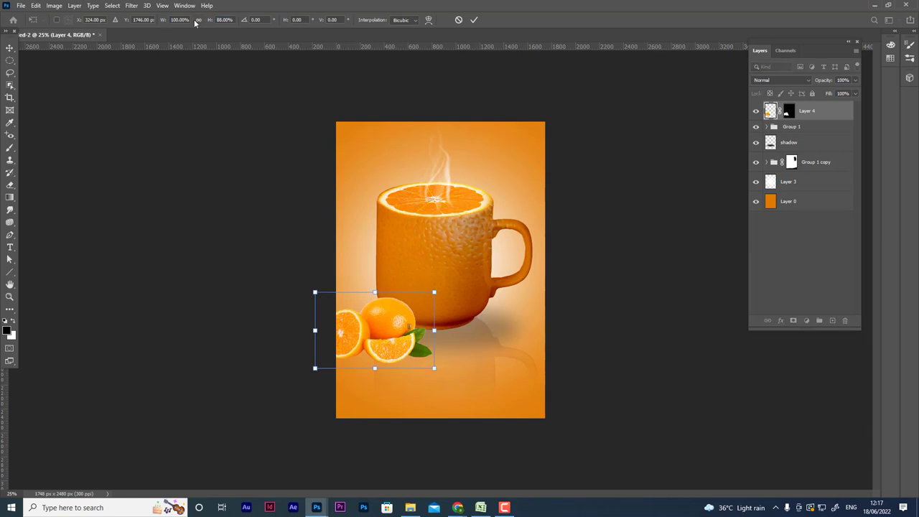
{"action": "left_click", "coordinate": [199, 20]}
{"action": "left_click_drag", "start_coordinate": [208, 22], "coordinate": [173, 22]}
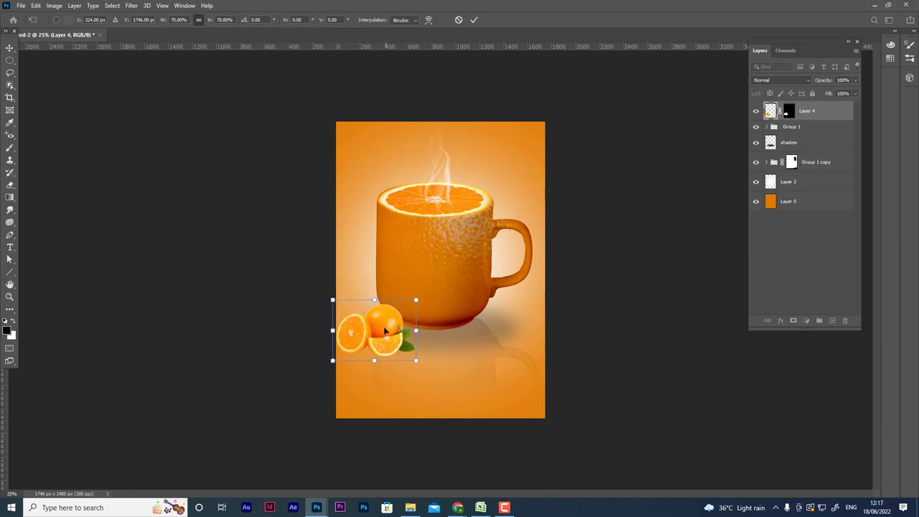
{"action": "mouse_move", "coordinate": [386, 330]}
{"action": "left_mouse_down"}
{"action": "mouse_move", "coordinate": [379, 321]}
{"action": "mouse_move", "coordinate": [388, 318]}
{"action": "left_mouse_up"}
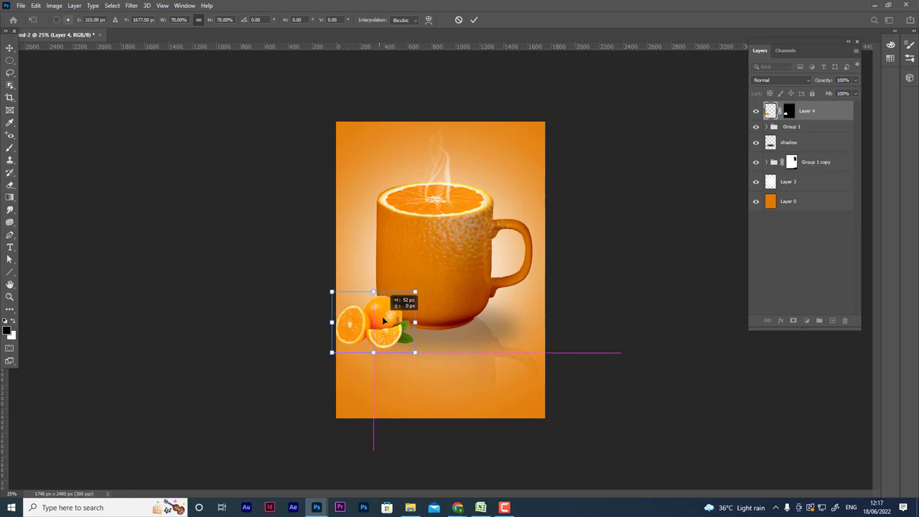
{"action": "key", "text": "Return"}
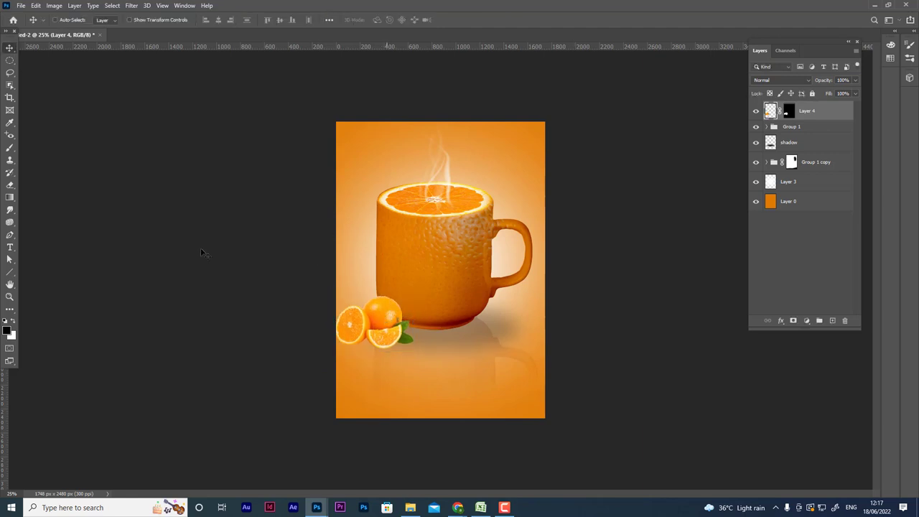
Step: Add a new layer named 'shadow ornage'
{"action": "left_click", "coordinate": [832, 322]}
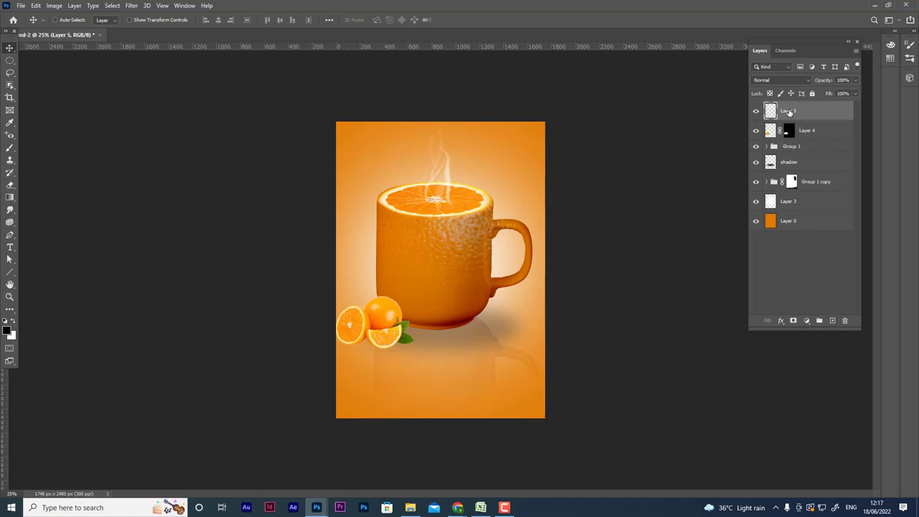
{"action": "double_click", "coordinate": [790, 111]}
{"action": "type", "text": "nage"}
{"action": "key", "text": "Return"}
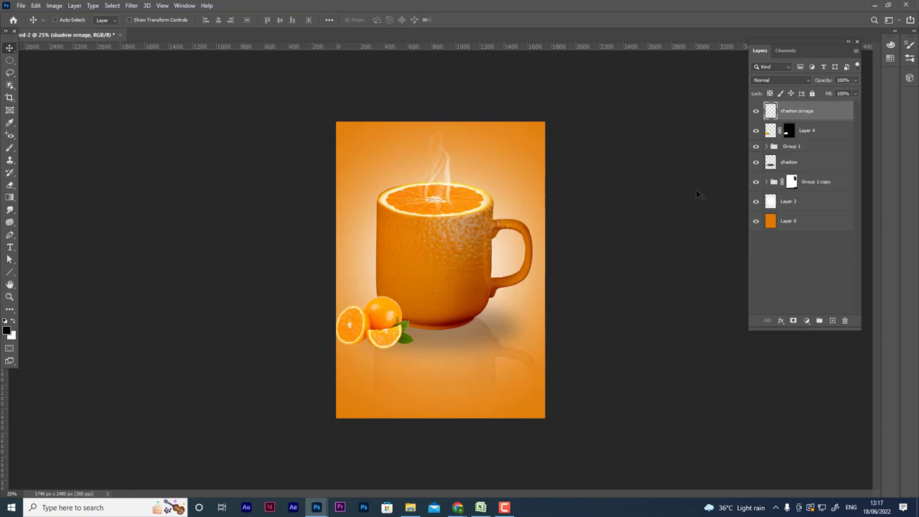
Step: Fill a black oval on it, place the layer below Layer 4, and move it under the oranges
{"action": "left_click", "coordinate": [9, 60]}
{"action": "left_click", "coordinate": [45, 70]}
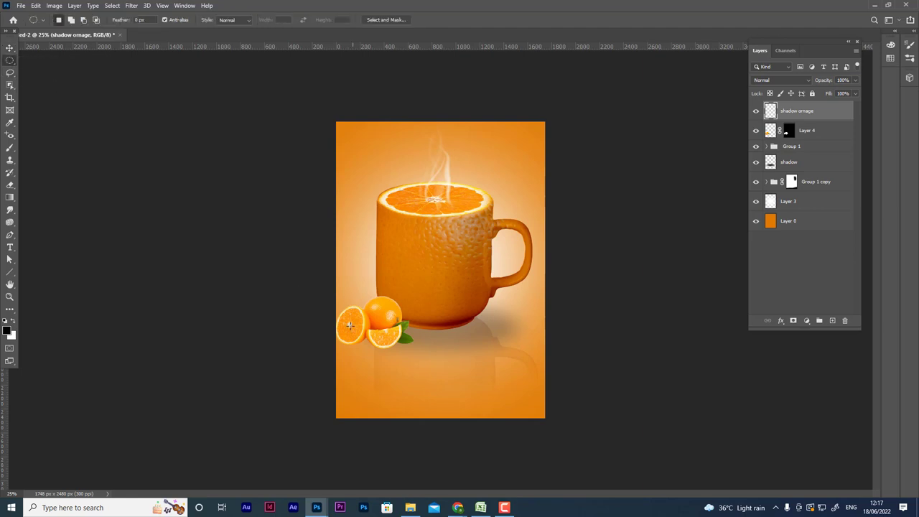
{"action": "left_click_drag", "start_coordinate": [339, 343], "coordinate": [414, 366]}
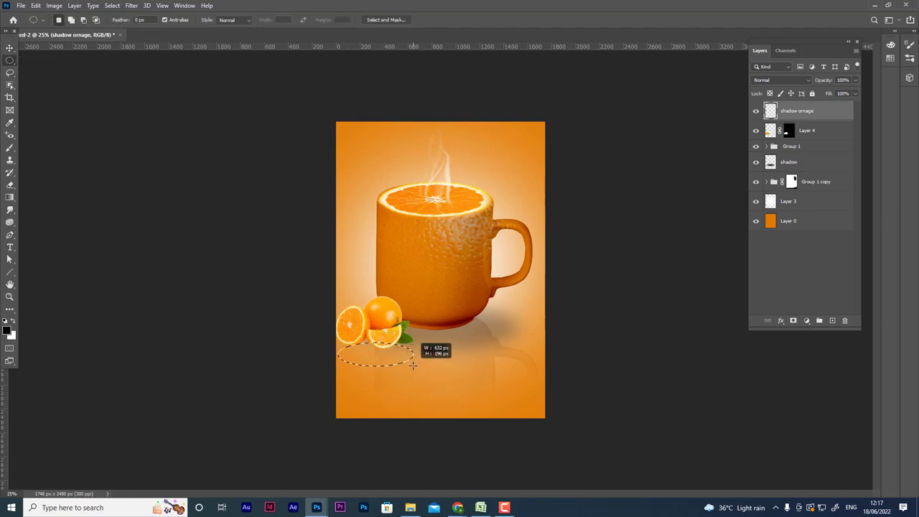
{"action": "key", "text": "alt+BackSpace"}
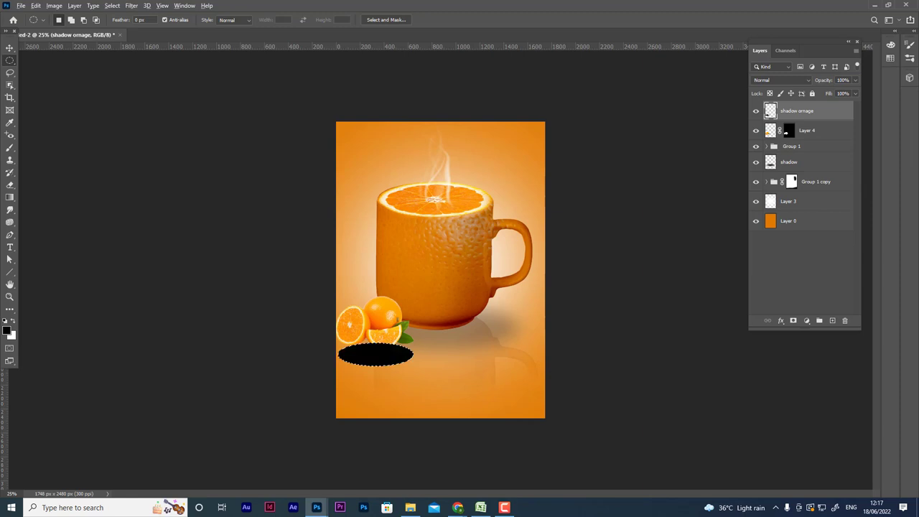
{"action": "key", "text": "ctrl+d"}
{"action": "mouse_move", "coordinate": [816, 115]}
{"action": "left_mouse_down"}
{"action": "mouse_move", "coordinate": [812, 145]}
{"action": "mouse_move", "coordinate": [813, 136]}
{"action": "left_mouse_up"}
{"action": "left_click", "coordinate": [10, 47]}
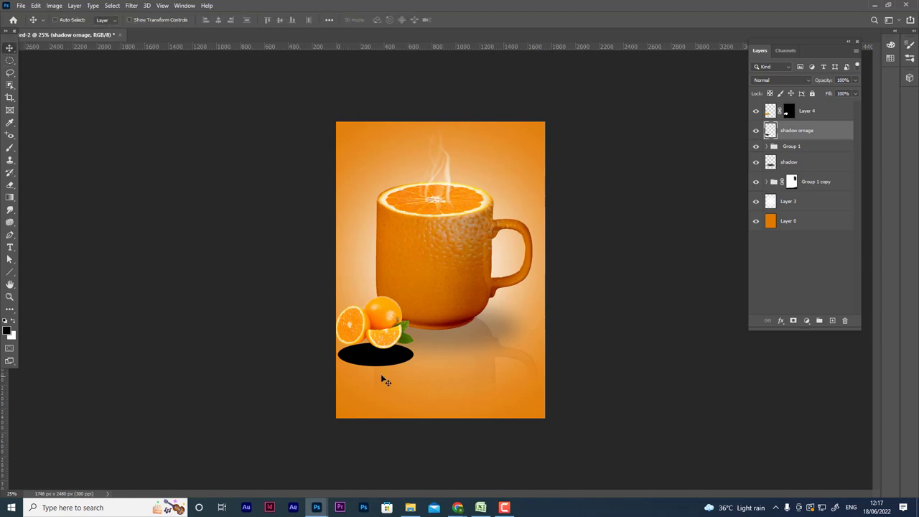
{"action": "left_click_drag", "start_coordinate": [381, 378], "coordinate": [377, 361]}
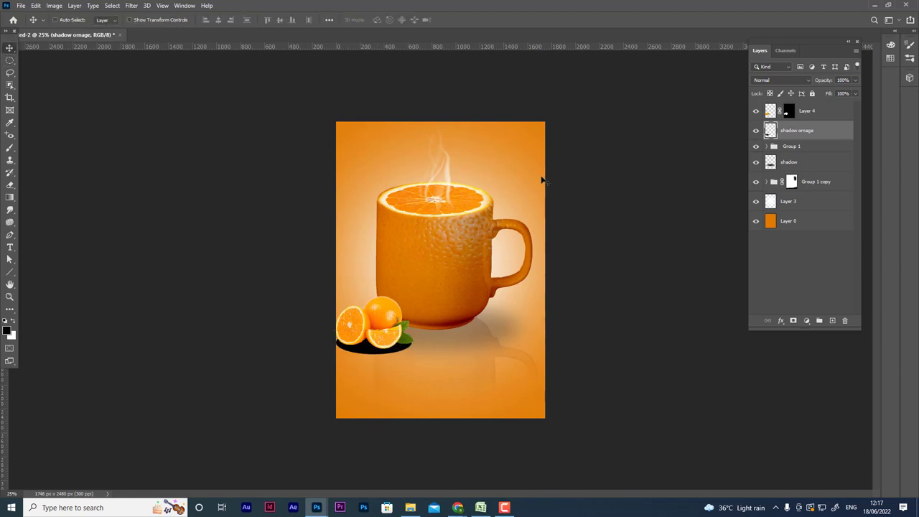
Step: Gaussian-blur the shadow with radius 61.1 and set its opacity to 72%
{"action": "left_click", "coordinate": [129, 5]}
{"action": "mouse_move", "coordinate": [137, 114]}
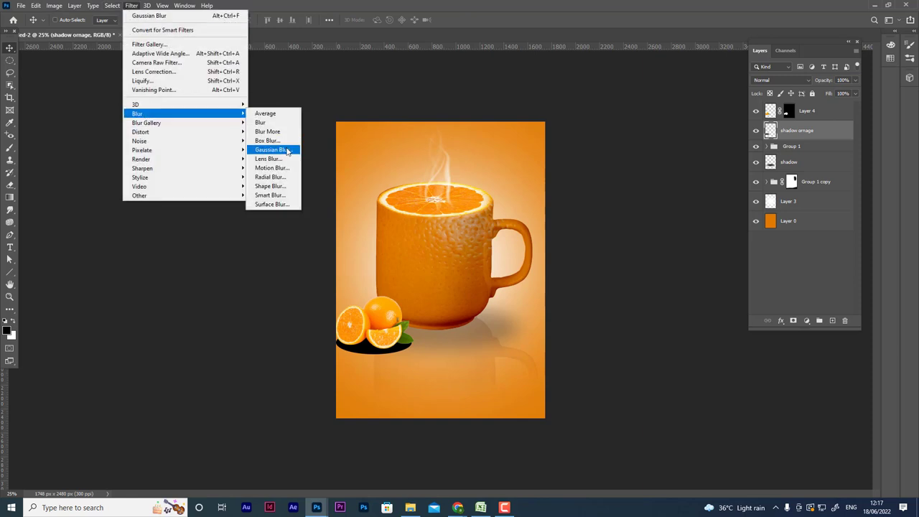
{"action": "left_click", "coordinate": [276, 150]}
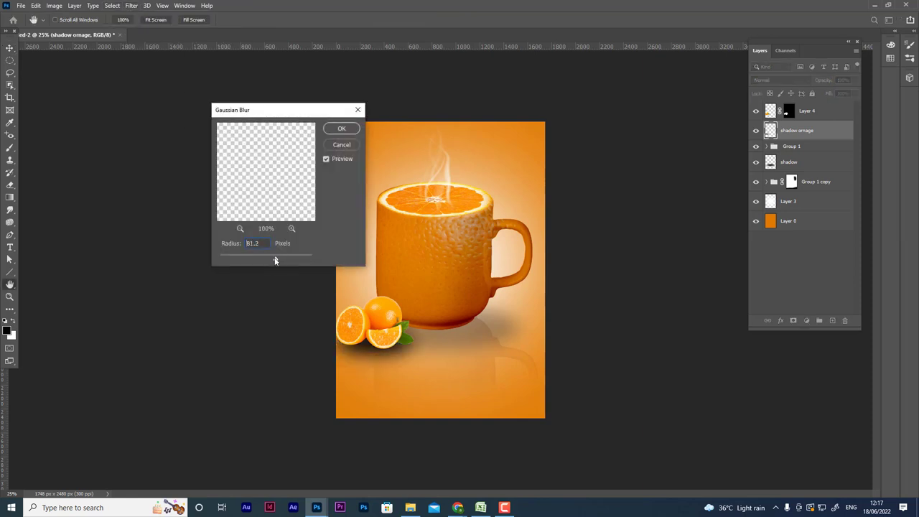
{"action": "left_click_drag", "start_coordinate": [274, 259], "coordinate": [273, 260]}
{"action": "left_click", "coordinate": [342, 127]}
{"action": "left_click_drag", "start_coordinate": [832, 84], "coordinate": [817, 86]}
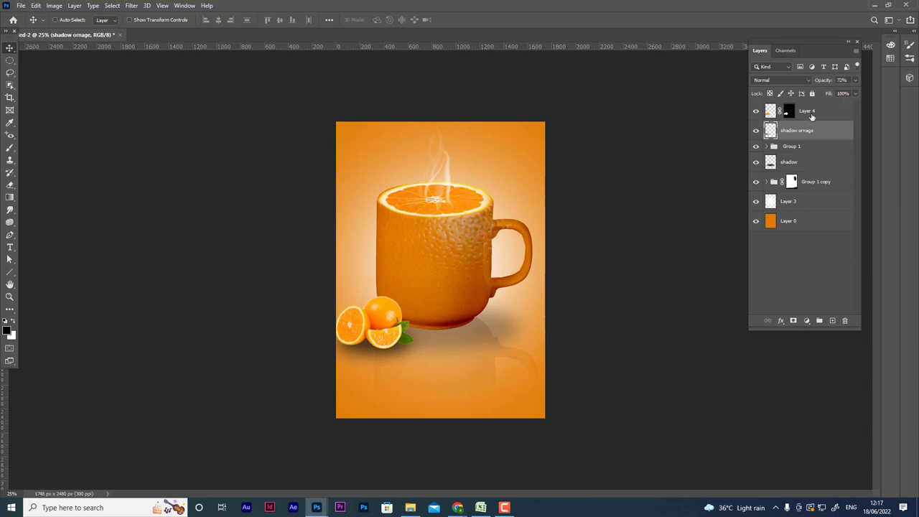
{"action": "left_click", "coordinate": [812, 115]}
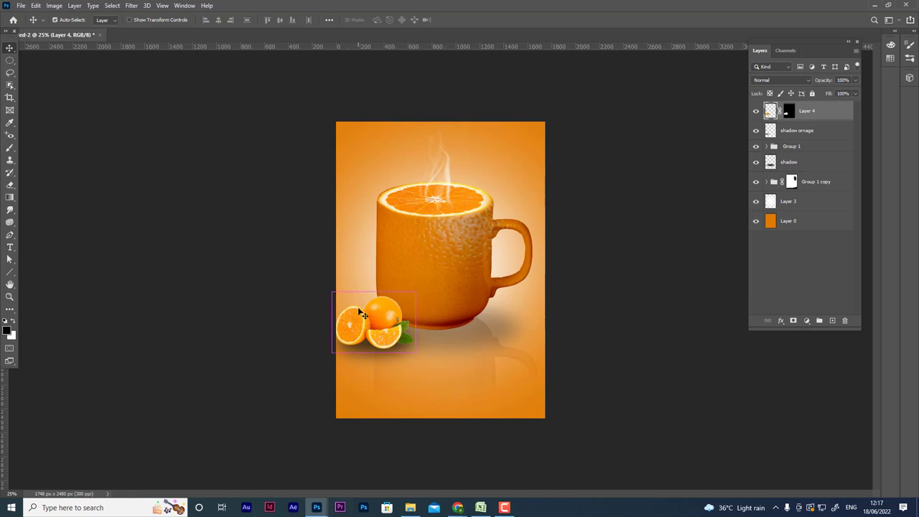
Step: Duplicate Layer 4 below the shadow layer and flip the copy vertically beneath the oranges
{"action": "key", "text": "ctrl+j"}
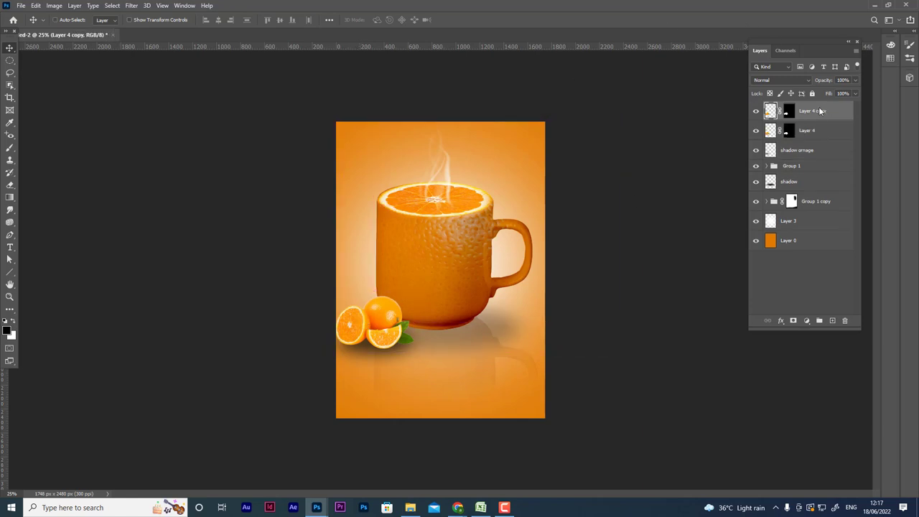
{"action": "left_click_drag", "start_coordinate": [811, 114], "coordinate": [805, 163]}
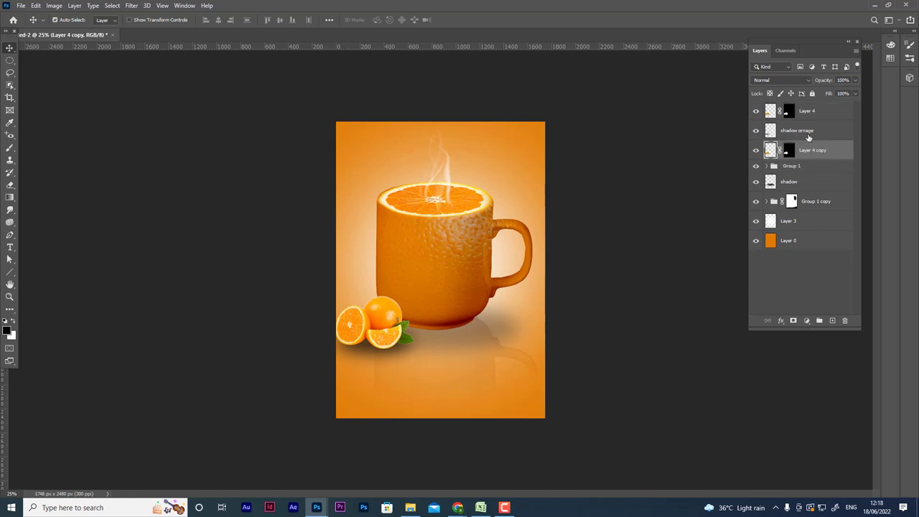
{"action": "key", "text": "ctrl+t"}
{"action": "right_click", "coordinate": [375, 325]}
{"action": "left_click", "coordinate": [378, 321]}
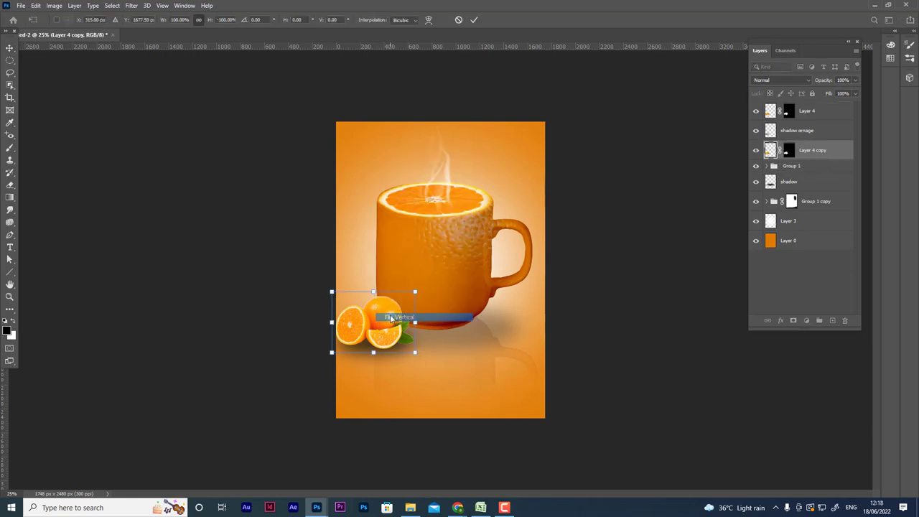
{"action": "left_click_drag", "start_coordinate": [378, 320], "coordinate": [371, 364]}
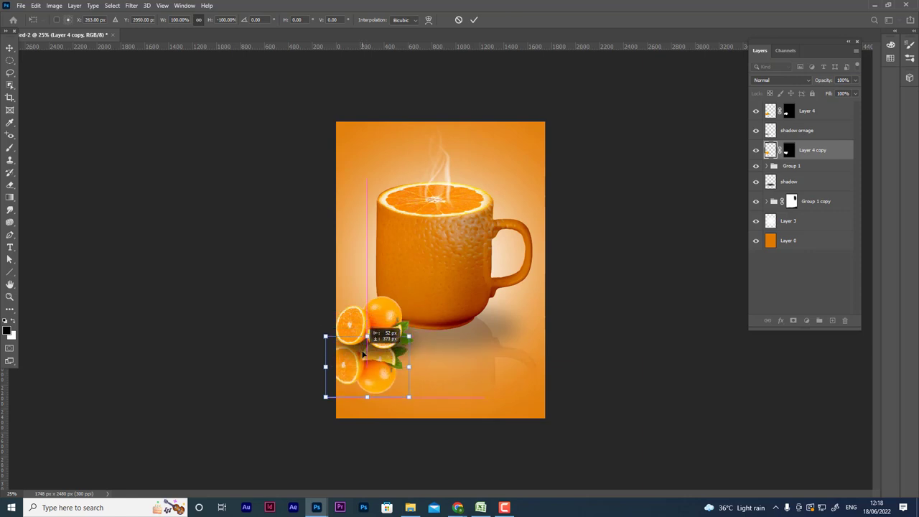
{"action": "left_click_drag", "start_coordinate": [375, 360], "coordinate": [382, 366]}
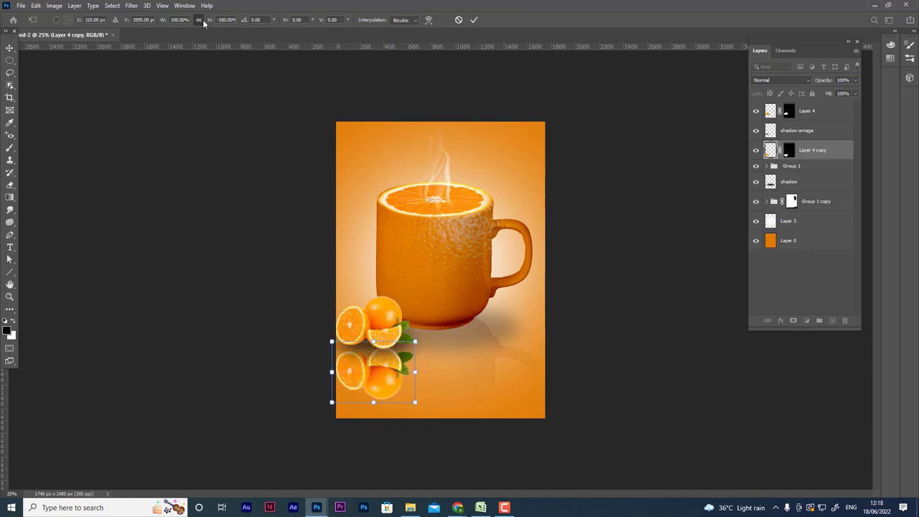
Step: Squash the flipped copy vertically and fit it under the oranges as a reflection
{"action": "left_click_drag", "start_coordinate": [210, 21], "coordinate": [244, 21]}
{"action": "mouse_move", "coordinate": [393, 377]}
{"action": "left_mouse_down"}
{"action": "mouse_move", "coordinate": [392, 357]}
{"action": "mouse_move", "coordinate": [373, 350]}
{"action": "left_mouse_up"}
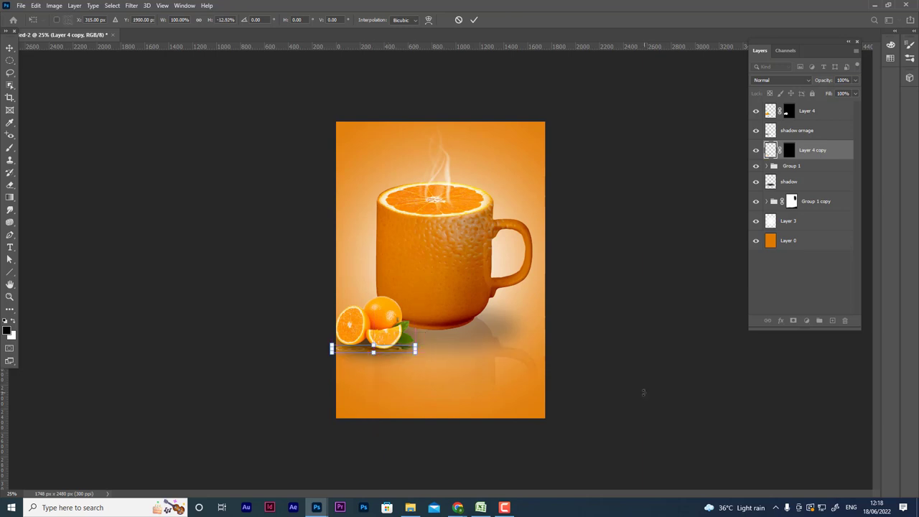
{"action": "key", "text": "ctrl+z"}
{"action": "key", "text": "ctrl+z"}
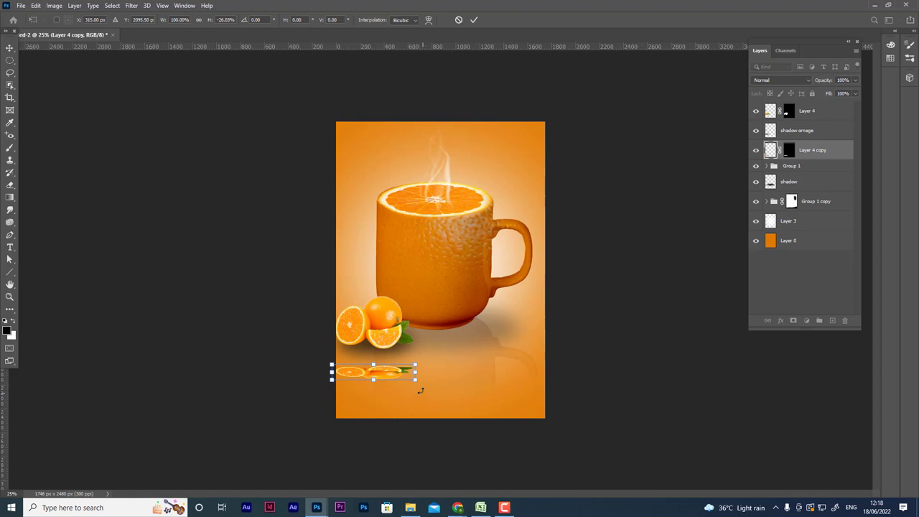
{"action": "mouse_move", "coordinate": [418, 385]}
{"action": "left_mouse_down"}
{"action": "mouse_move", "coordinate": [389, 379]}
{"action": "mouse_move", "coordinate": [389, 365]}
{"action": "left_mouse_up"}
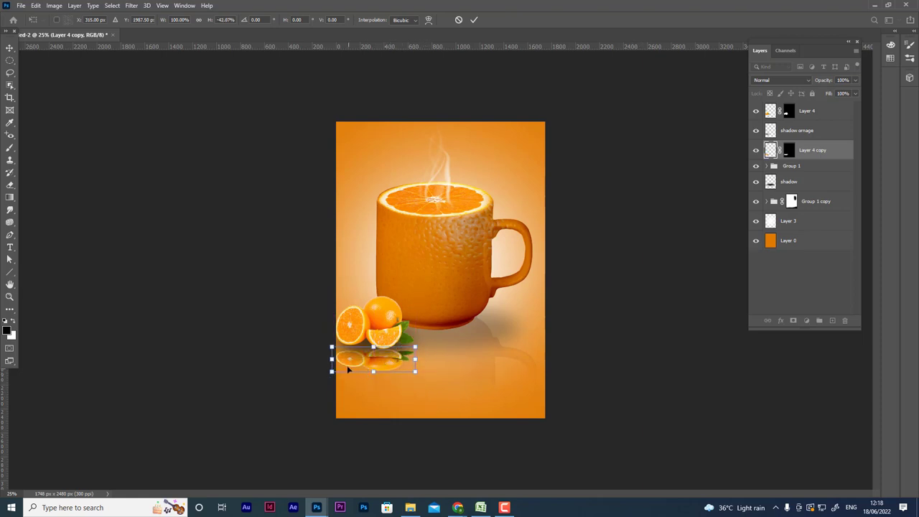
{"action": "left_click_drag", "start_coordinate": [332, 370], "coordinate": [333, 365]}
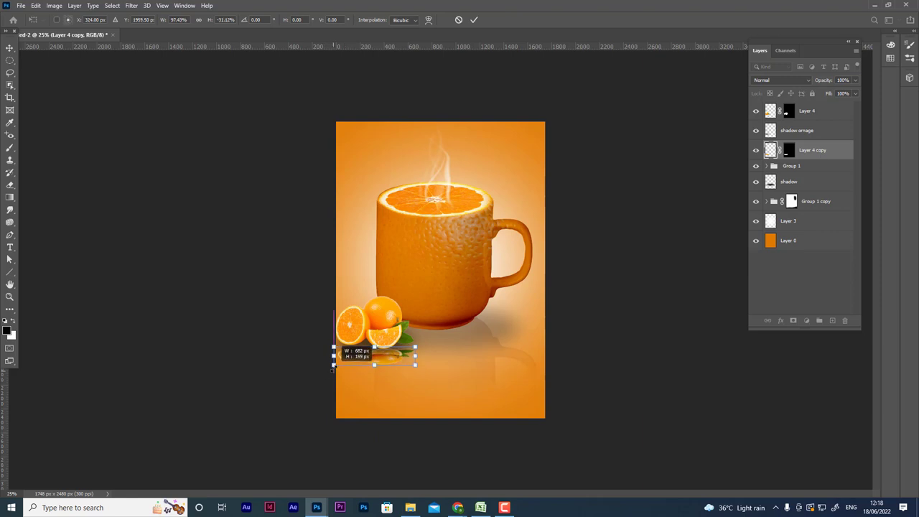
{"action": "left_click_drag", "start_coordinate": [414, 366], "coordinate": [412, 364]}
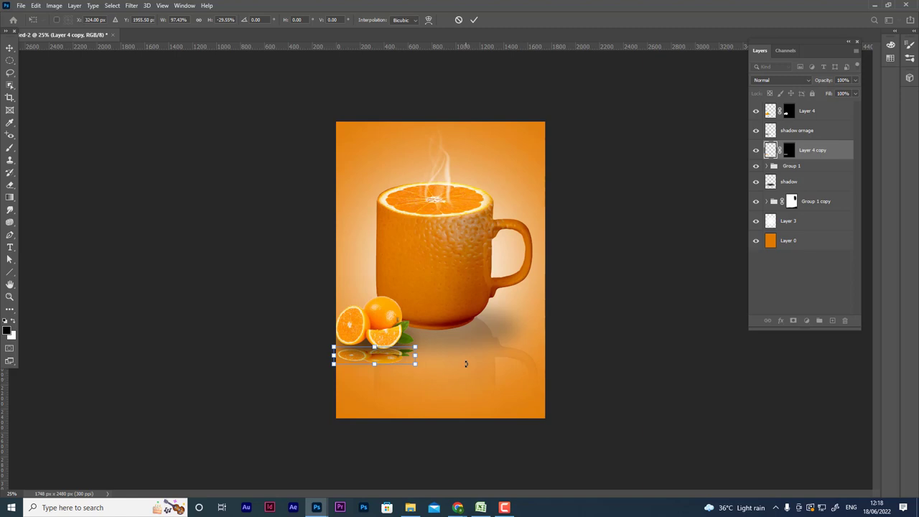
{"action": "key", "text": "Return"}
Step: Lower the reflection's opacity to 42% and nudge it up slightly
{"action": "left_click_drag", "start_coordinate": [831, 82], "coordinate": [808, 90]}
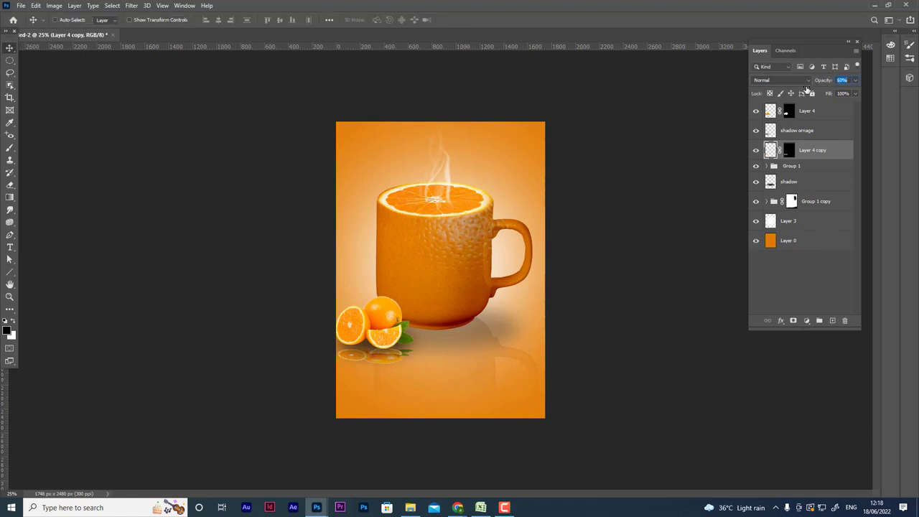
{"action": "left_click_drag", "start_coordinate": [389, 358], "coordinate": [388, 354]}
{"action": "left_click_drag", "start_coordinate": [826, 84], "coordinate": [814, 84]}
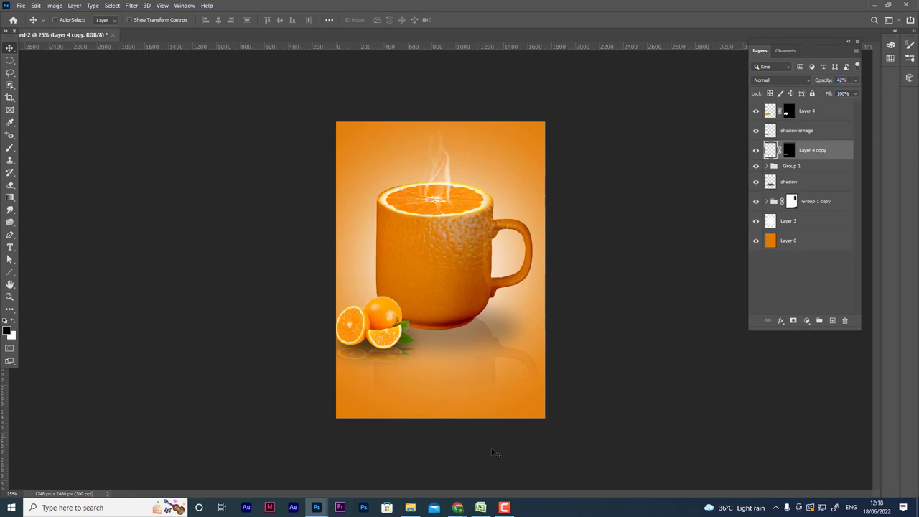